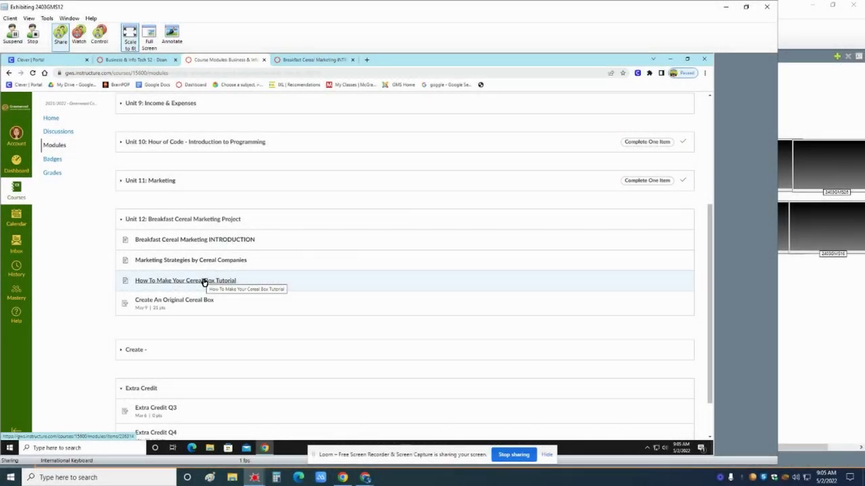
Step: Open the Unit 12 'How To Make Your Cereal Box Tutorial' page and skim its 17 steps
{"action": "left_click", "coordinate": [192, 283]}
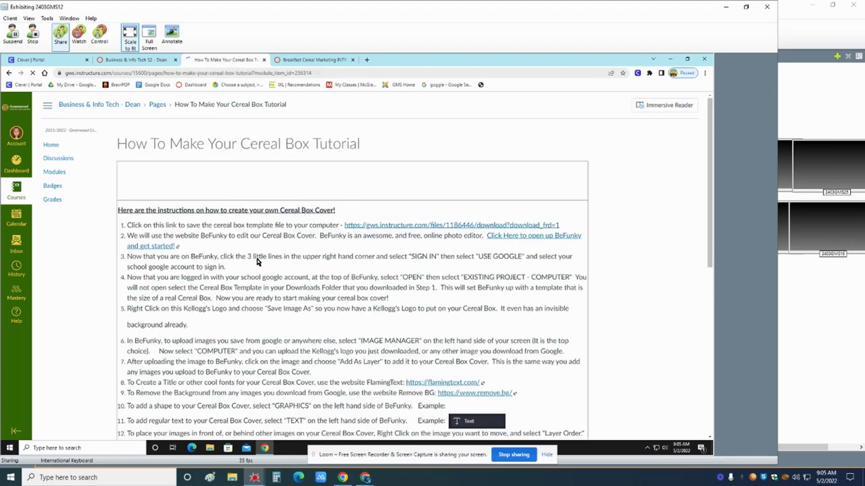
{"action": "scroll", "coordinate": [234, 229], "scroll_direction": "down", "scroll_amount": 5}
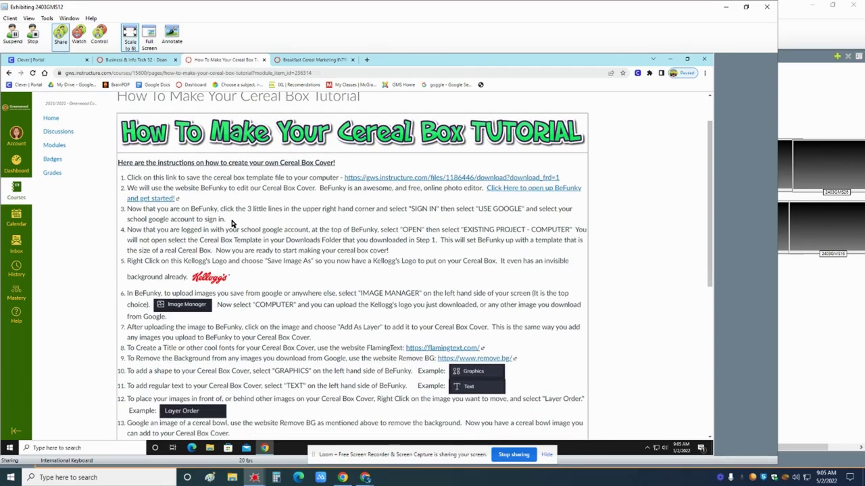
{"action": "scroll", "coordinate": [238, 243], "scroll_direction": "down", "scroll_amount": 3}
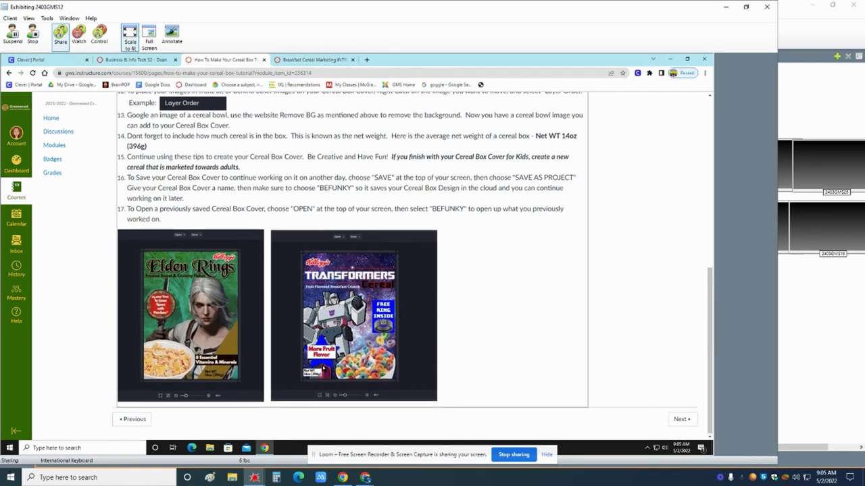
{"action": "scroll", "coordinate": [323, 368], "scroll_direction": "up", "scroll_amount": 3}
{"action": "scroll", "coordinate": [323, 368], "scroll_direction": "up", "scroll_amount": 5}
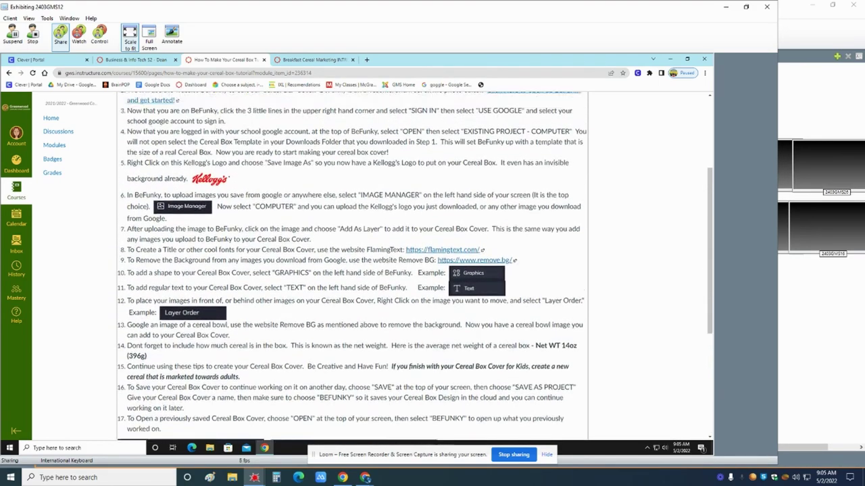
{"action": "scroll", "coordinate": [322, 367], "scroll_direction": "up", "scroll_amount": 1}
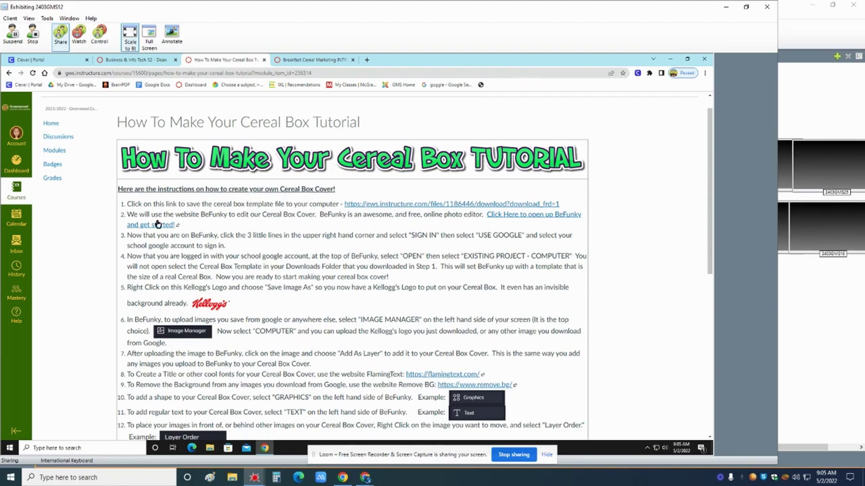
Step: Download Cereal Box Template.bfd from step 1's link while reading steps 1 and 2
{"action": "left_click_drag", "start_coordinate": [127, 204], "coordinate": [338, 204]}
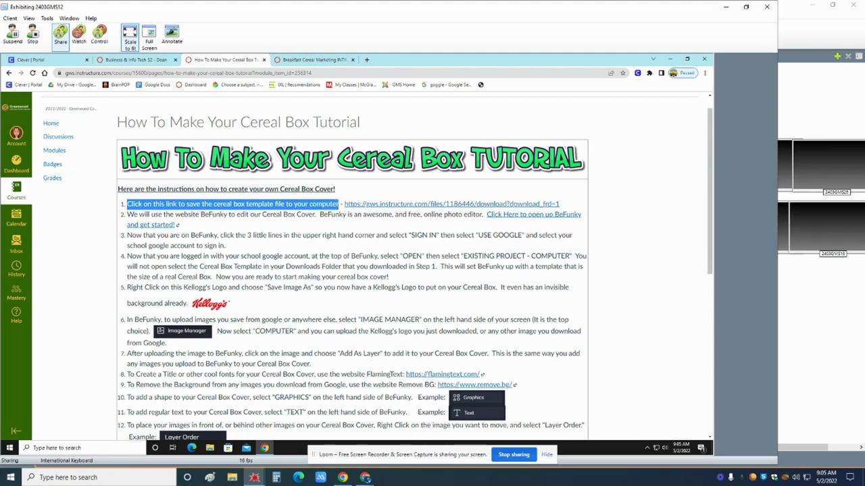
{"action": "left_click", "coordinate": [400, 207]}
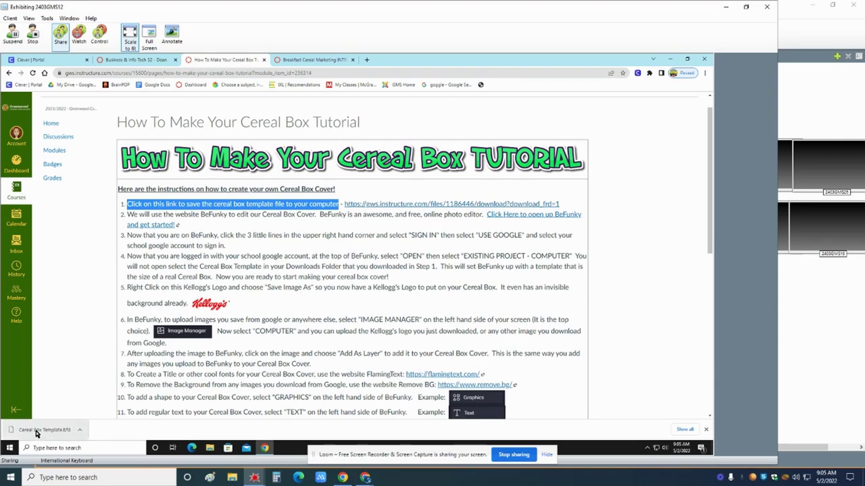
{"action": "left_click_drag", "start_coordinate": [163, 214], "coordinate": [474, 214]}
{"action": "left_click", "coordinate": [314, 214]}
{"action": "left_click", "coordinate": [473, 214]}
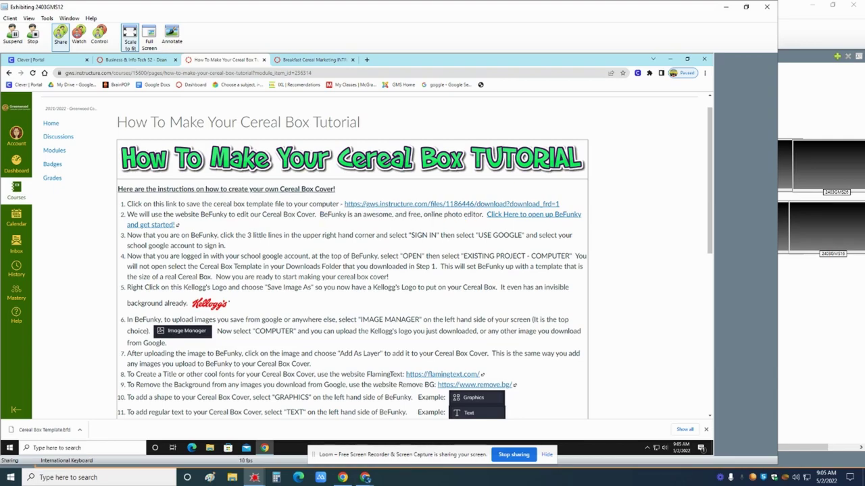
Step: Launch BeFunky's Collage Maker in a new tab, close the Image Manager intro, and read step 3
{"action": "left_click", "coordinate": [519, 214]}
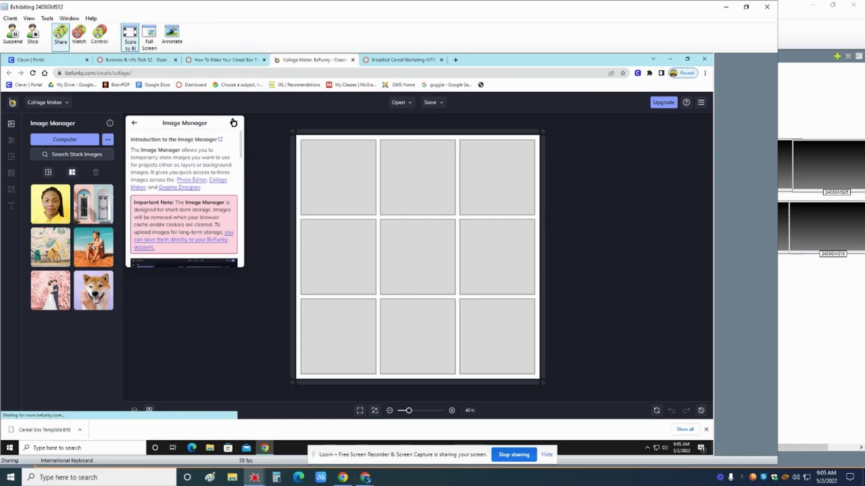
{"action": "left_click", "coordinate": [234, 123]}
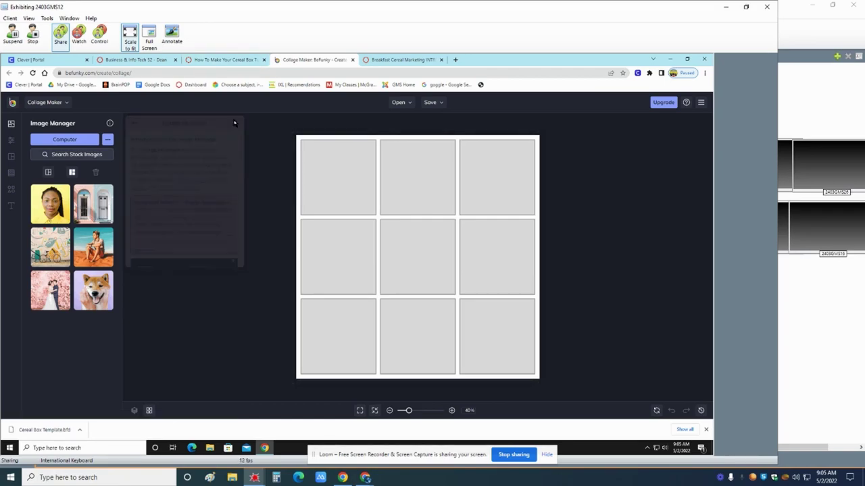
{"action": "left_click", "coordinate": [223, 63]}
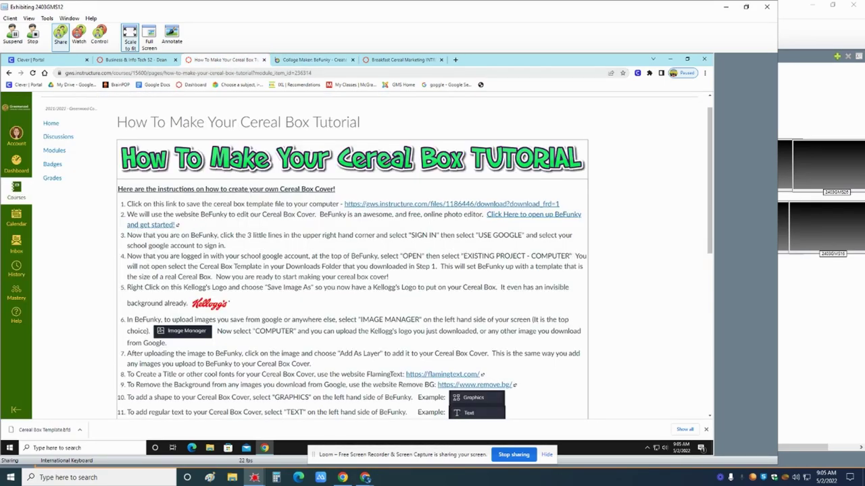
{"action": "left_click_drag", "start_coordinate": [126, 235], "coordinate": [439, 246]}
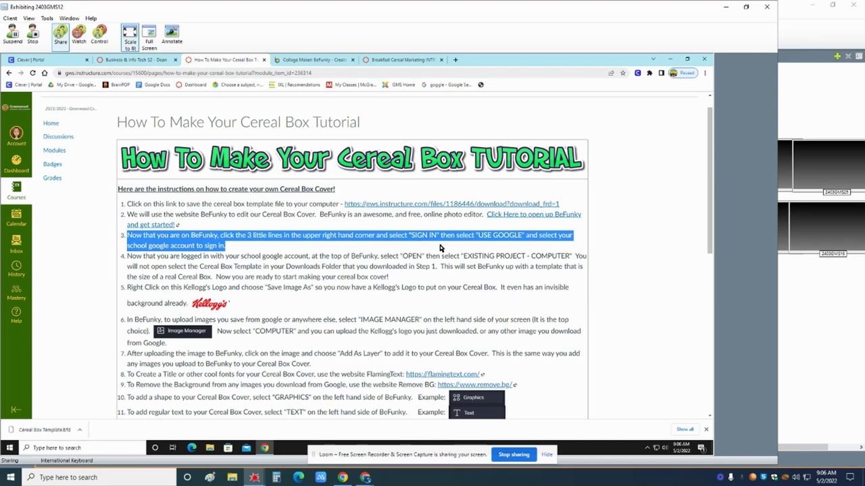
Step: Sign in to BeFunky with Google using the school account and its password
{"action": "left_click", "coordinate": [314, 59]}
{"action": "left_click", "coordinate": [702, 103]}
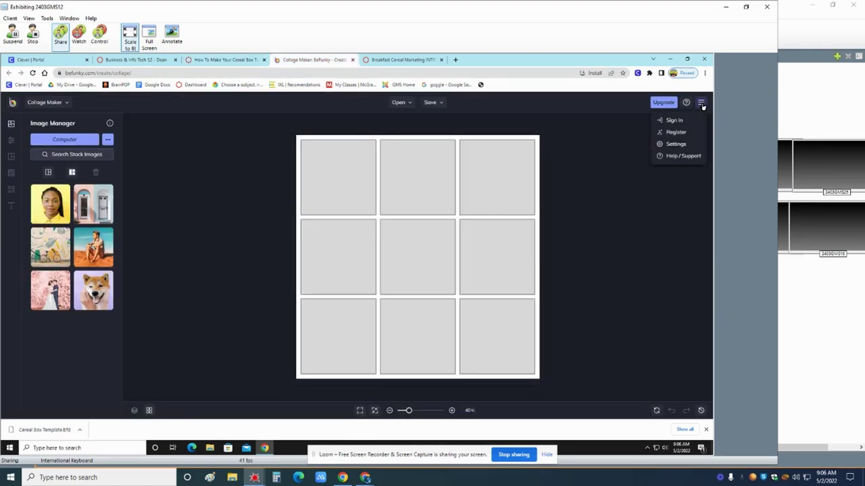
{"action": "left_click", "coordinate": [674, 122]}
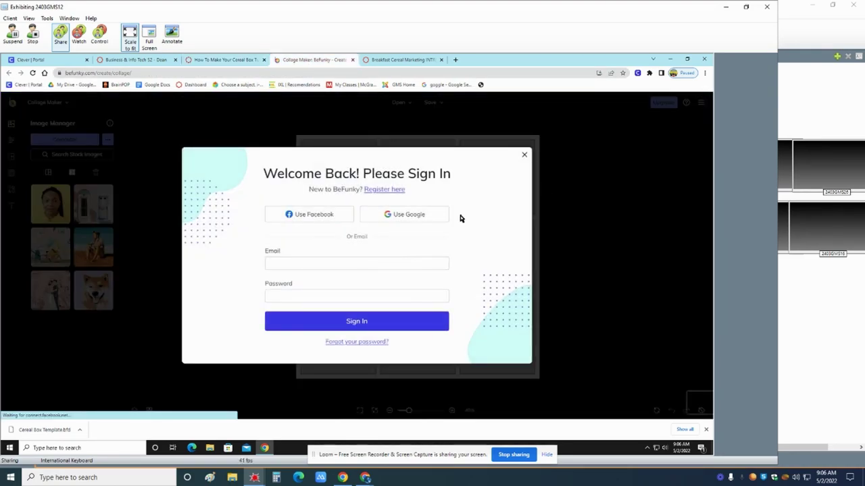
{"action": "left_click", "coordinate": [410, 217]}
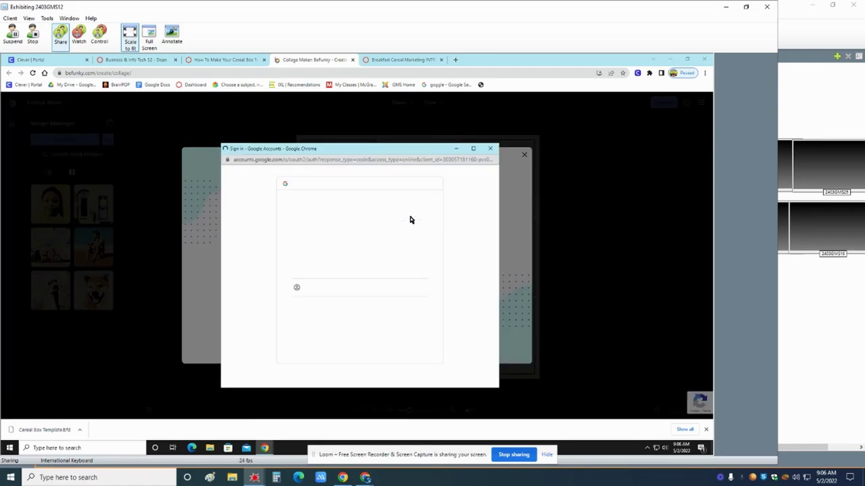
{"action": "left_click", "coordinate": [350, 266]}
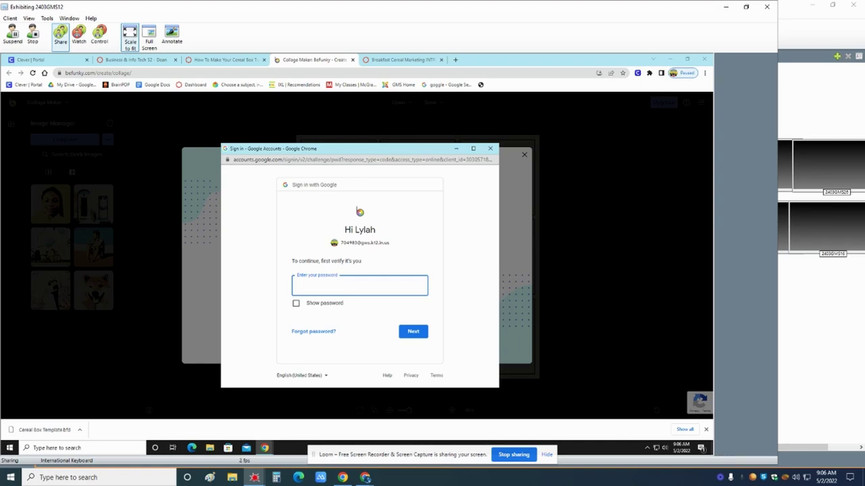
{"action": "type", "text": "••••••"}
{"action": "left_click", "coordinate": [409, 332]}
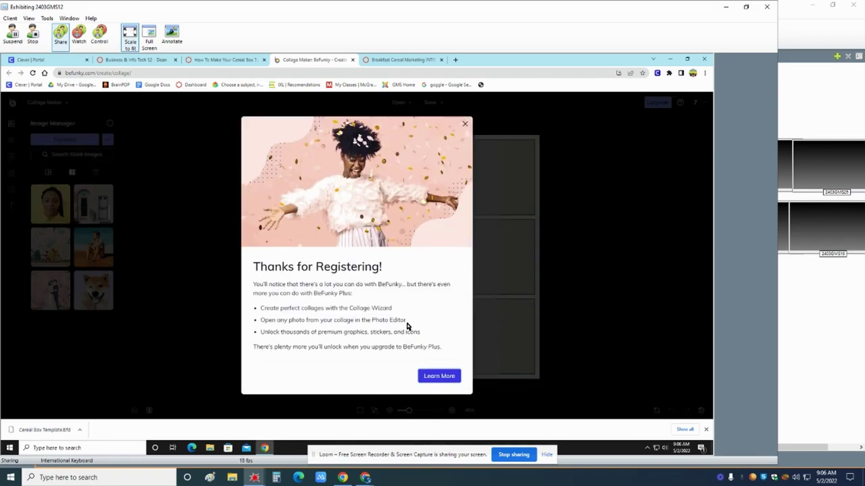
{"action": "left_click", "coordinate": [466, 126]}
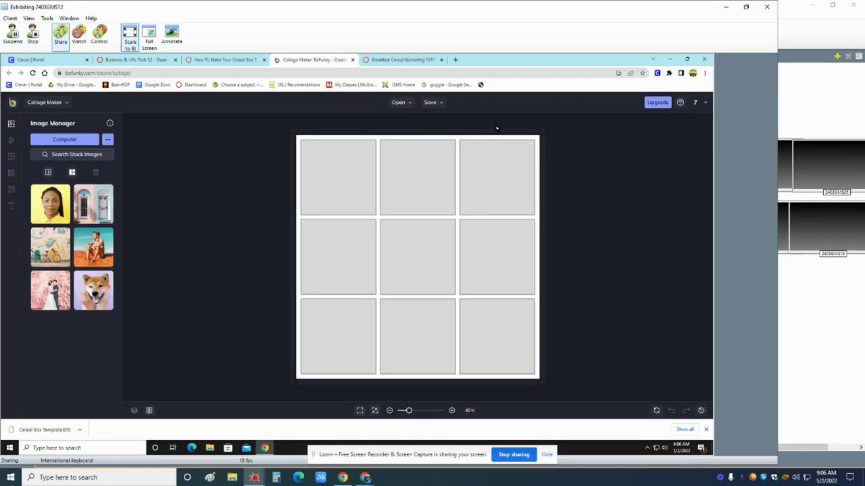
{"action": "left_click", "coordinate": [703, 102]}
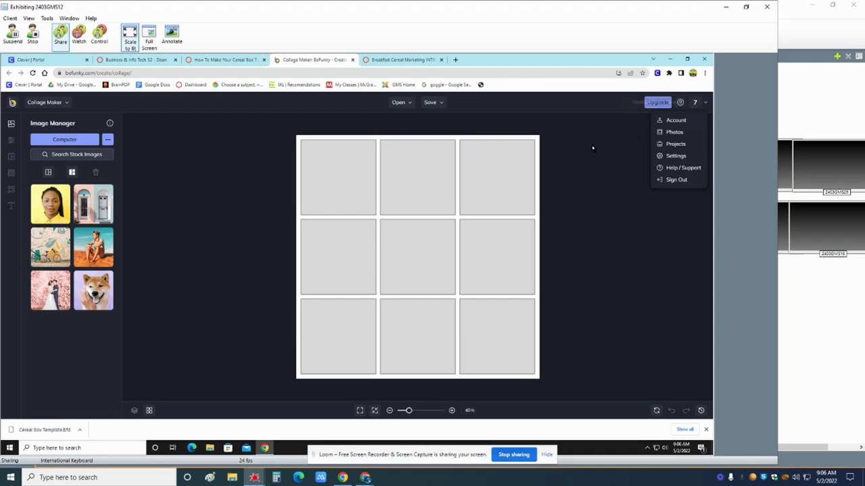
{"action": "left_click", "coordinate": [218, 62]}
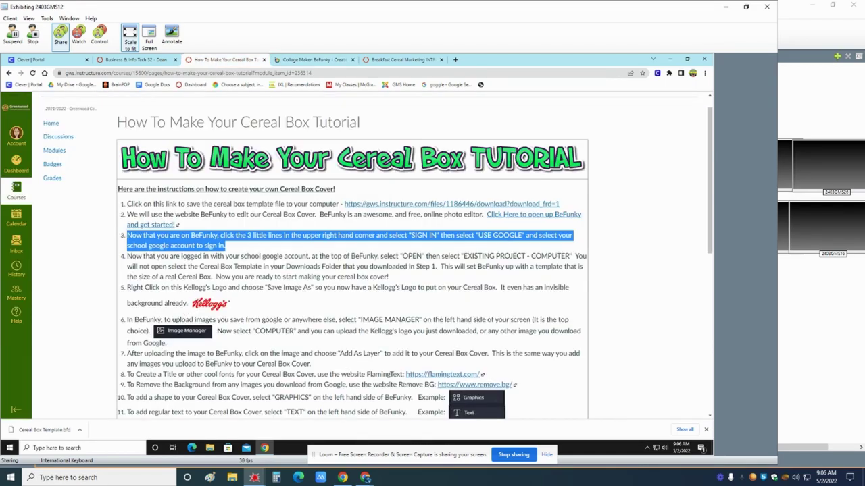
Step: Read step 4 about loading the template, then go back to the BeFunky editor
{"action": "left_click_drag", "start_coordinate": [127, 256], "coordinate": [438, 267]}
{"action": "left_click", "coordinate": [438, 266]}
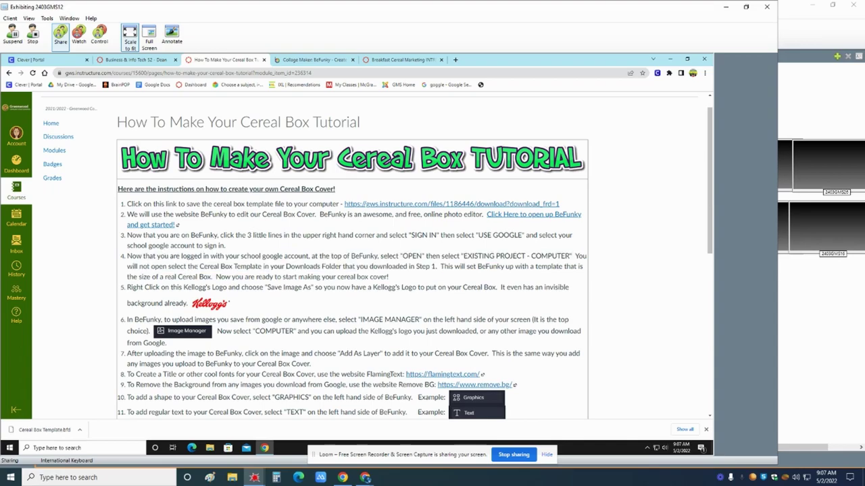
{"action": "double_click", "coordinate": [446, 266]}
{"action": "left_click_drag", "start_coordinate": [446, 266], "coordinate": [404, 281]}
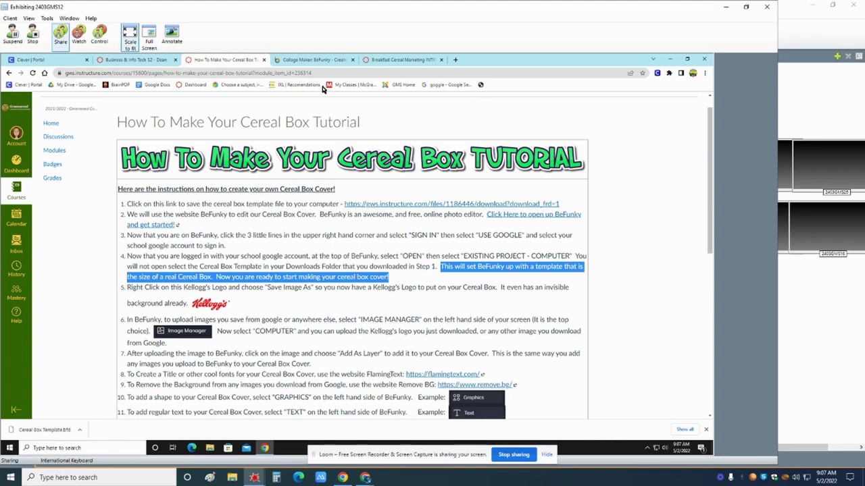
{"action": "left_click", "coordinate": [314, 60]}
Step: Open Cereal Box Template.bfd from Downloads via Open > Computer
{"action": "left_click", "coordinate": [403, 107]}
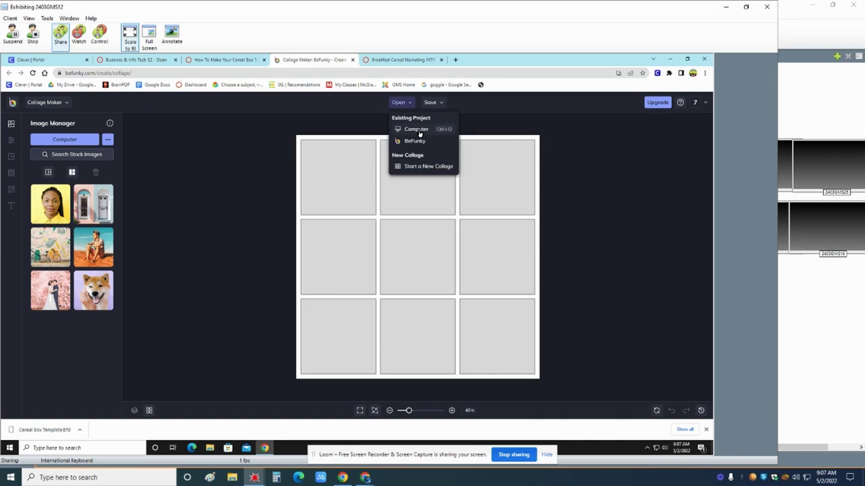
{"action": "left_click", "coordinate": [418, 130]}
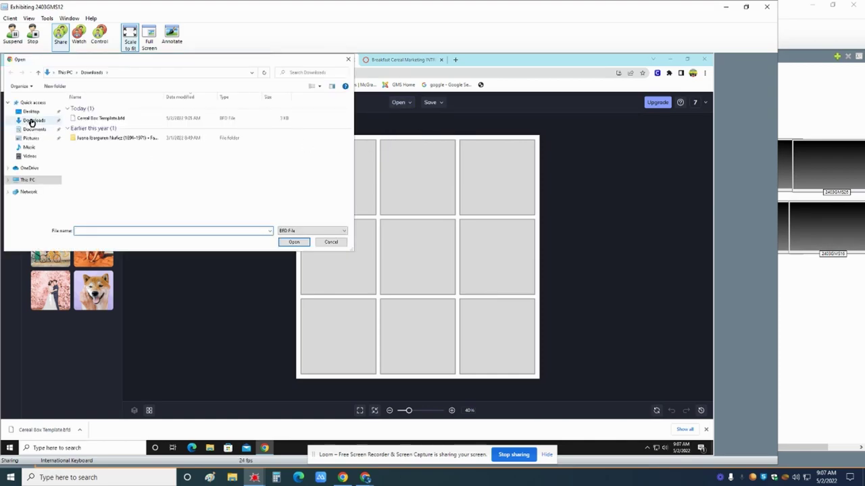
{"action": "left_click", "coordinate": [32, 120]}
{"action": "double_click", "coordinate": [102, 118]}
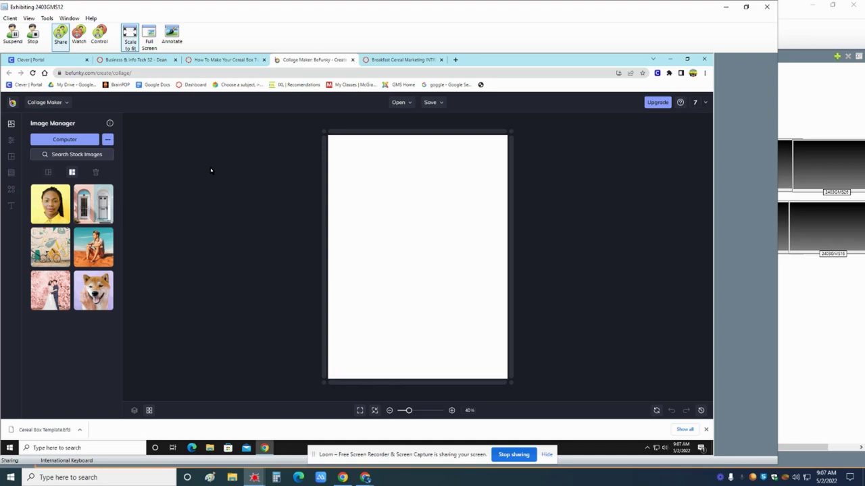
Step: Save the Kellogg's logo image from tutorial step 5 into Downloads as a PNG
{"action": "left_click", "coordinate": [211, 59]}
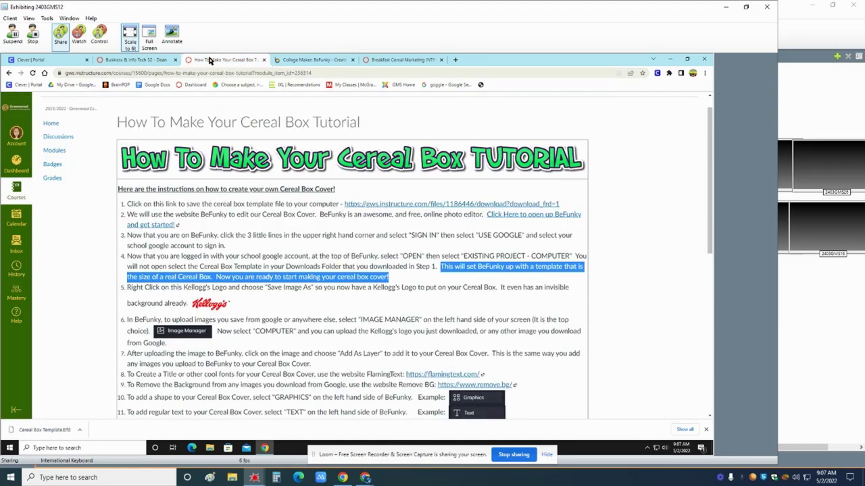
{"action": "left_click", "coordinate": [270, 318]}
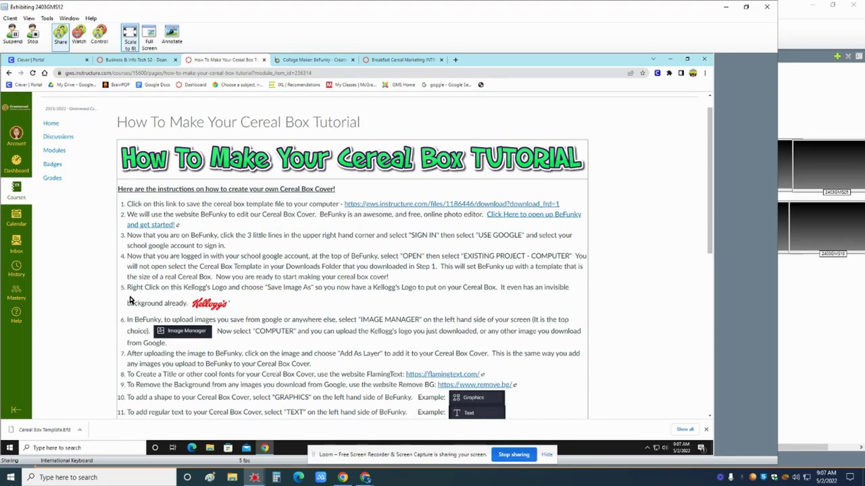
{"action": "left_click_drag", "start_coordinate": [127, 288], "coordinate": [472, 308]}
{"action": "left_click", "coordinate": [376, 309]}
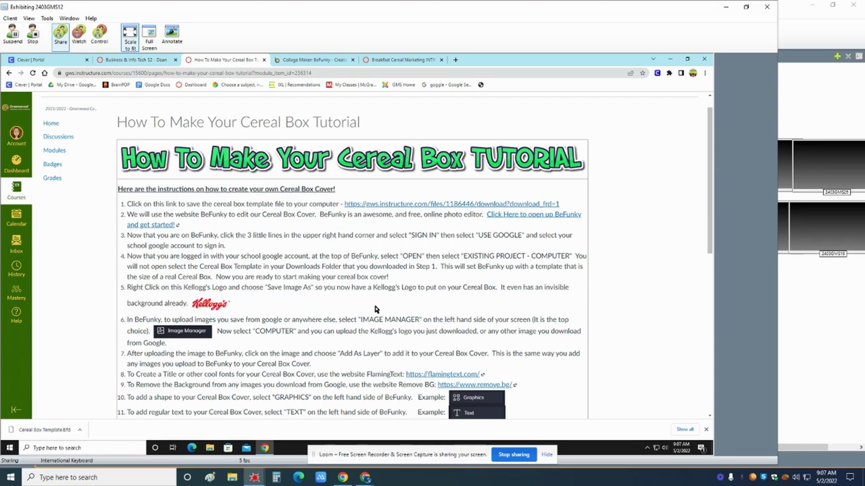
{"action": "right_click", "coordinate": [206, 305]}
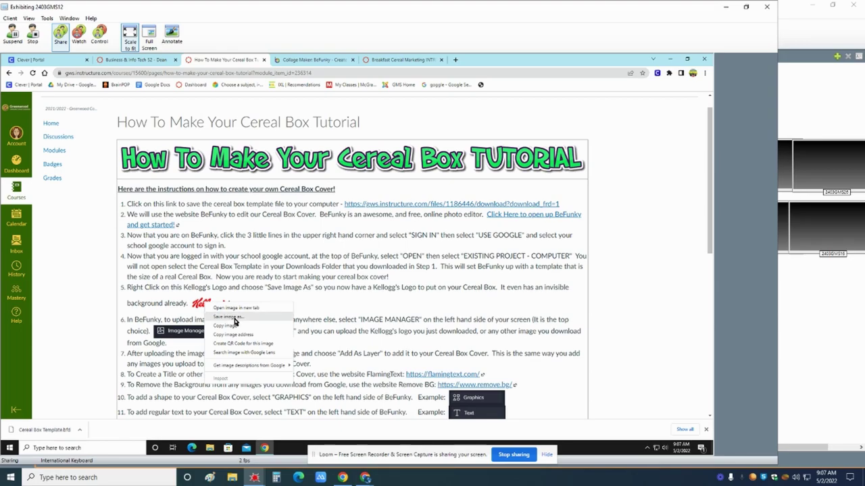
{"action": "left_click", "coordinate": [234, 318]}
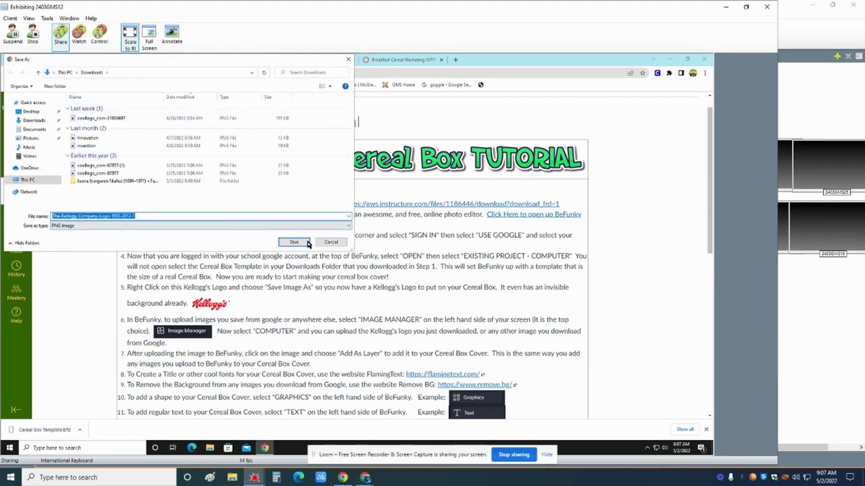
{"action": "left_click", "coordinate": [295, 242]}
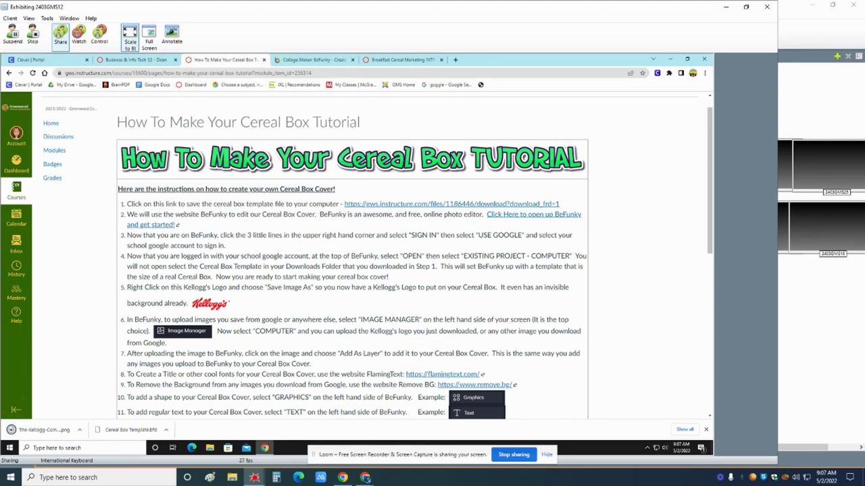
{"action": "scroll", "coordinate": [313, 303], "scroll_direction": "down", "scroll_amount": 1}
{"action": "scroll", "coordinate": [376, 257], "scroll_direction": "down", "scroll_amount": 1}
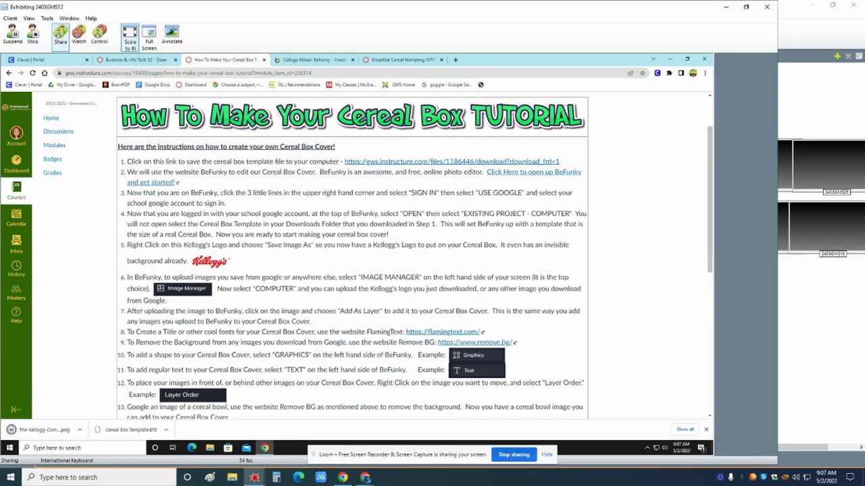
{"action": "left_click_drag", "start_coordinate": [127, 247], "coordinate": [529, 246]}
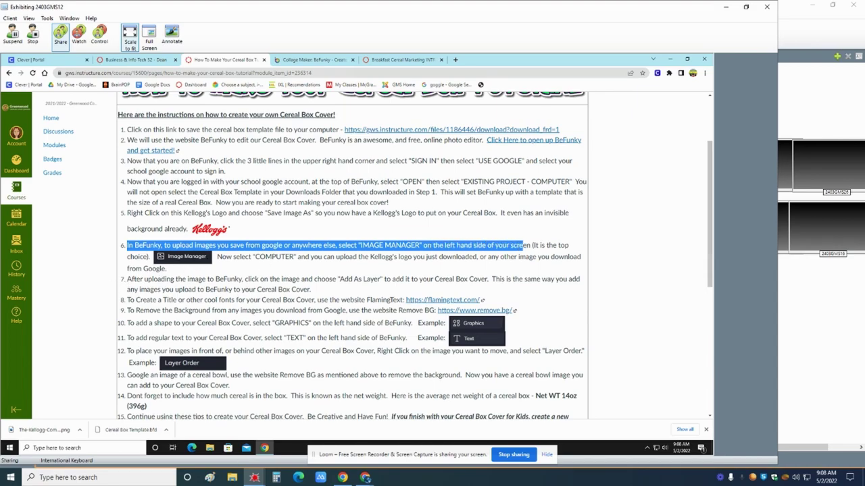
{"action": "left_click_drag", "start_coordinate": [217, 257], "coordinate": [500, 257]}
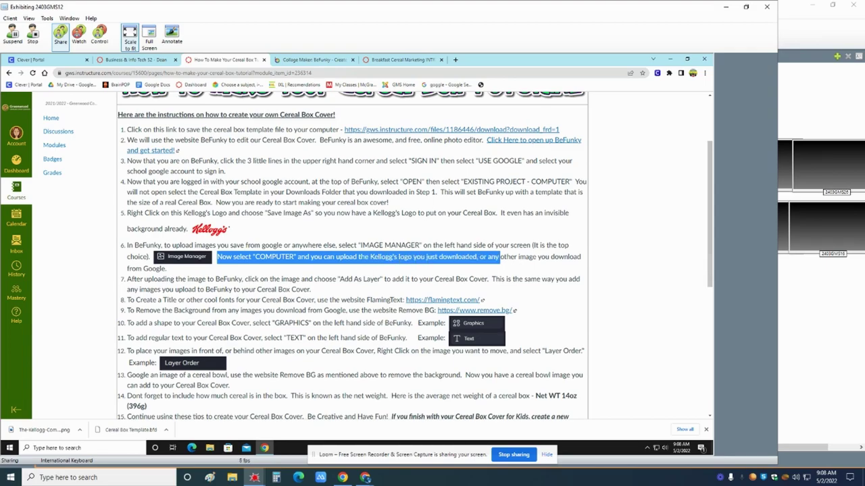
{"action": "left_click", "coordinate": [349, 269]}
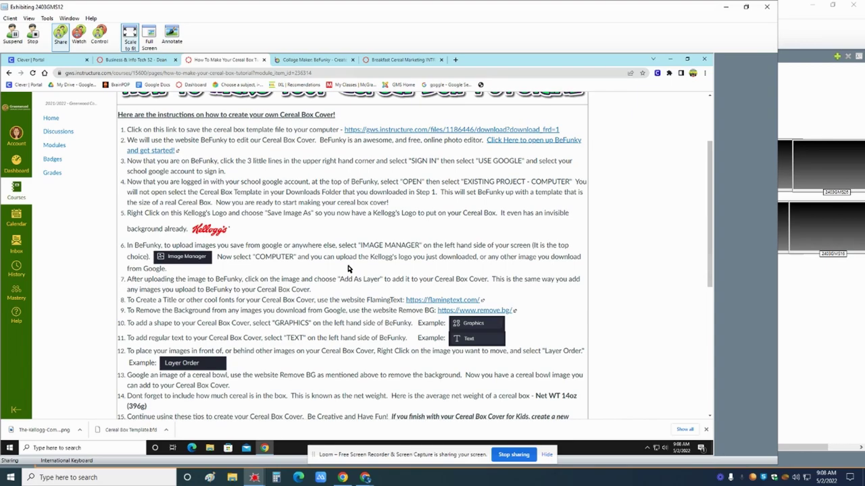
{"action": "scroll", "coordinate": [340, 237], "scroll_direction": "up", "scroll_amount": 2}
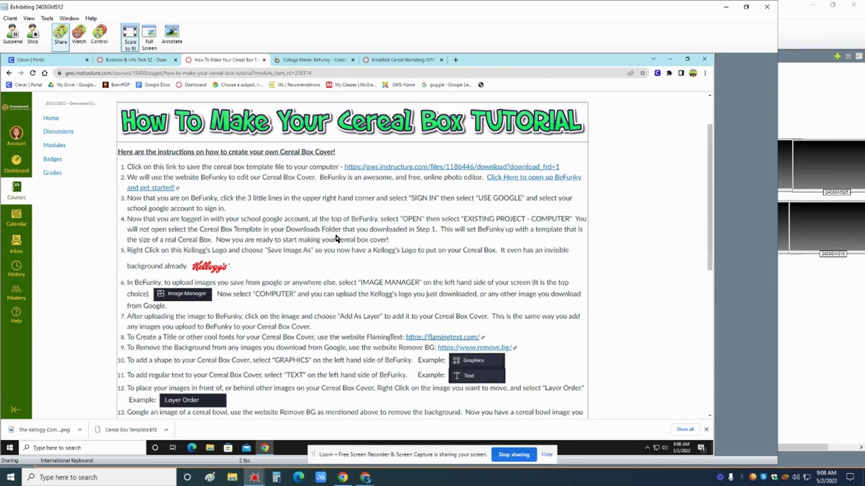
Step: Upload the Kellogg's logo PNG from Downloads into BeFunky's Image Manager
{"action": "left_click", "coordinate": [307, 60]}
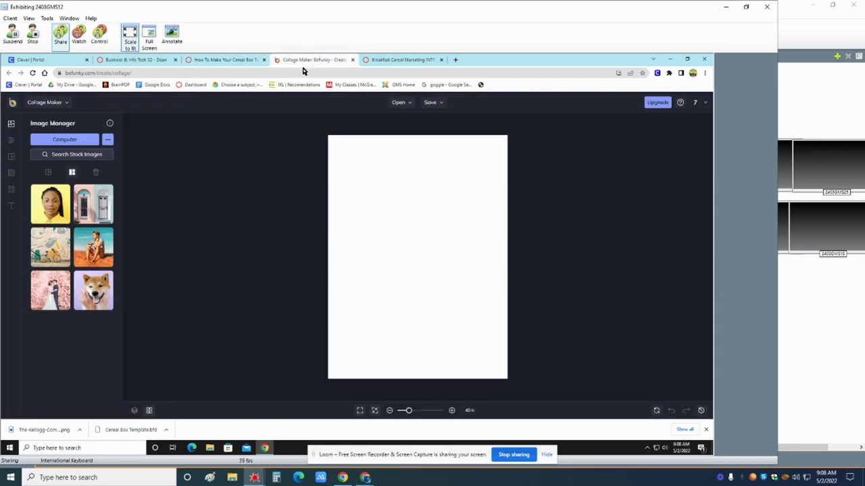
{"action": "left_click", "coordinate": [9, 133]}
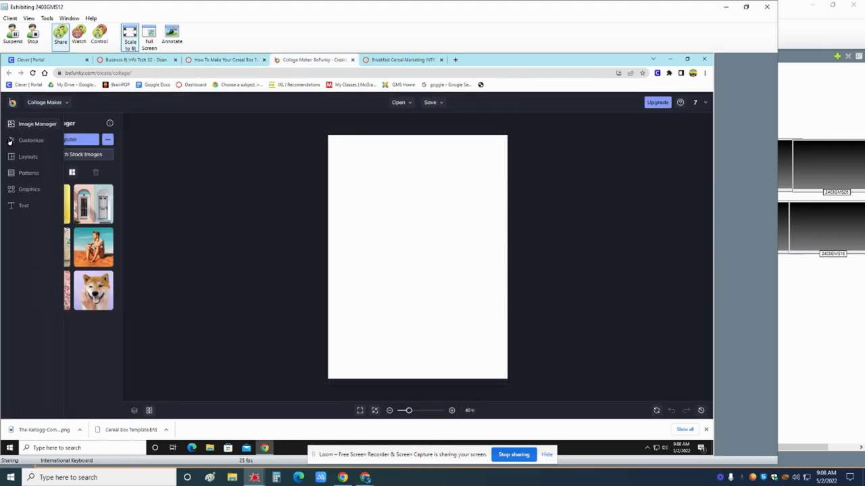
{"action": "left_click", "coordinate": [11, 124]}
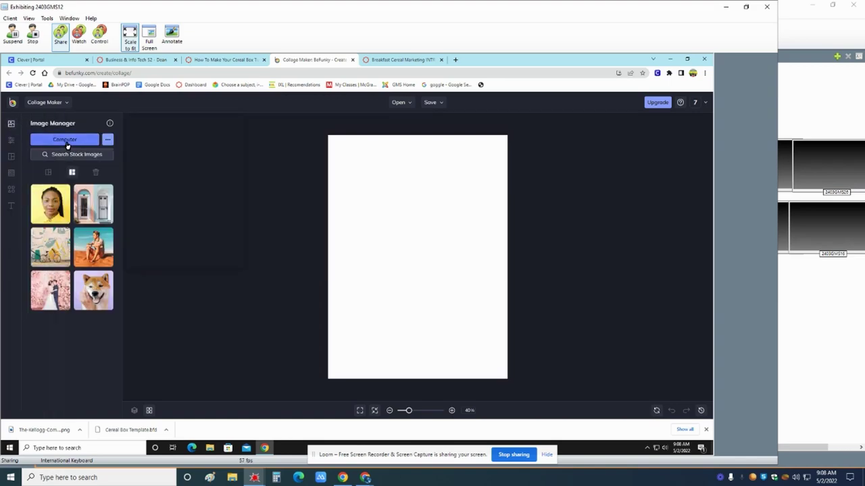
{"action": "left_click", "coordinate": [68, 143]}
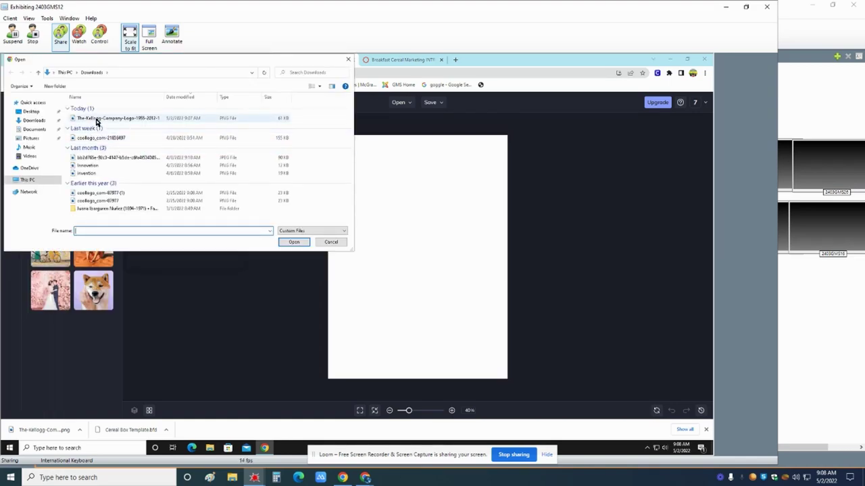
{"action": "double_click", "coordinate": [95, 118]}
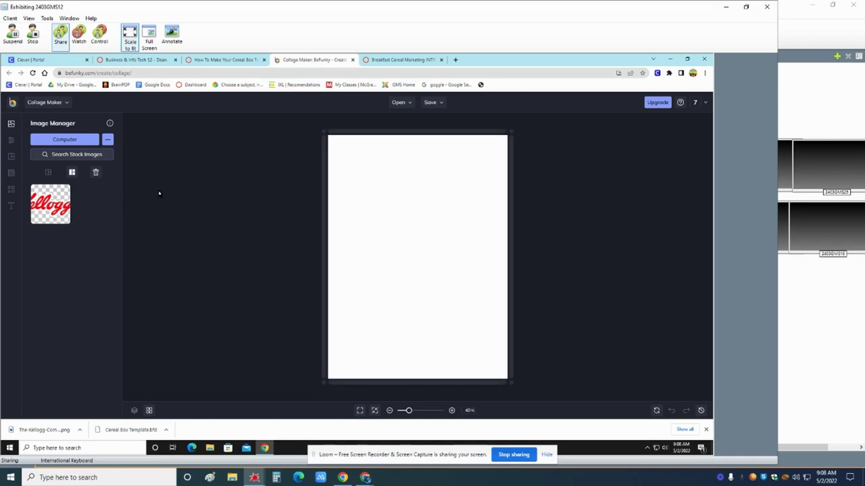
Step: Search Google Images for 'transformers logo', filtered to large images
{"action": "left_click", "coordinate": [457, 61]}
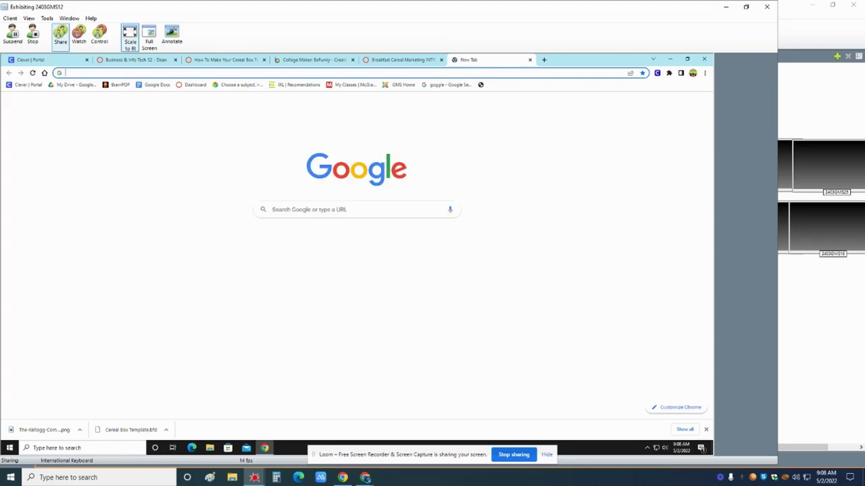
{"action": "type", "text": "trans"}
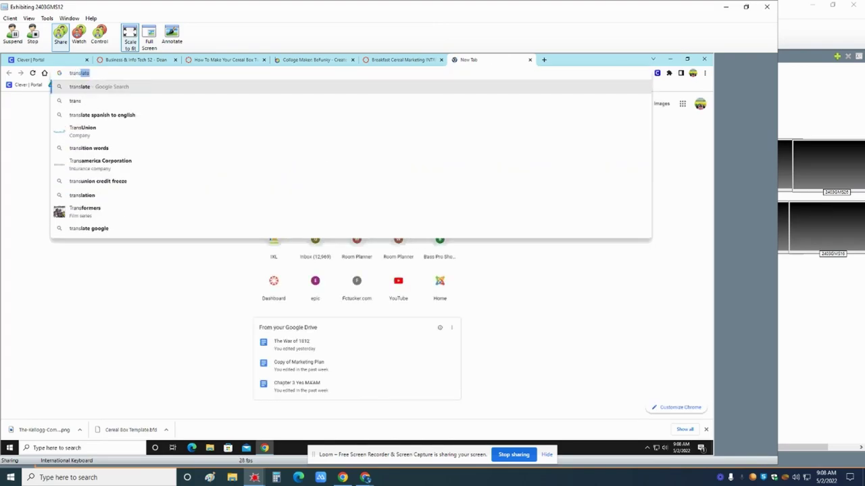
{"action": "type", "text": "formers logo"}
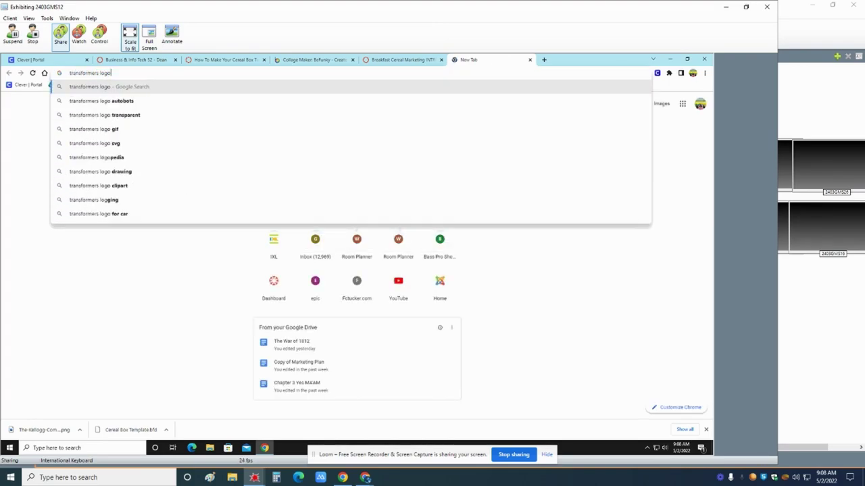
{"action": "key", "text": "Return"}
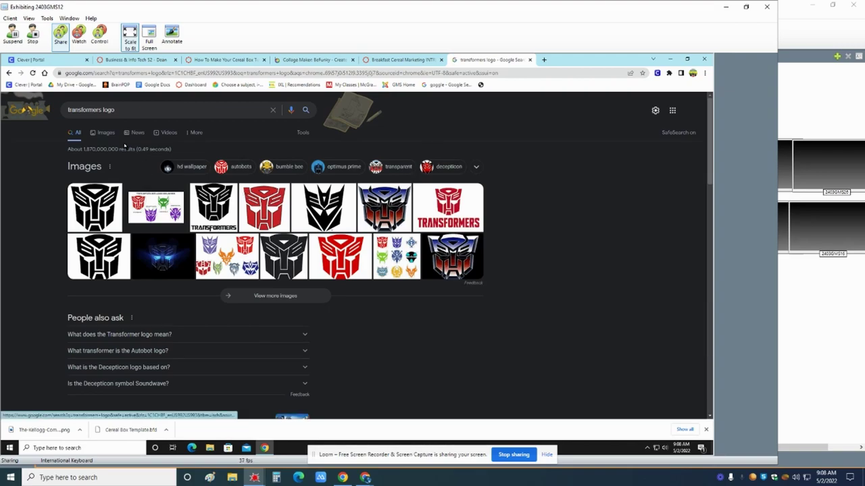
{"action": "left_click", "coordinate": [105, 133]}
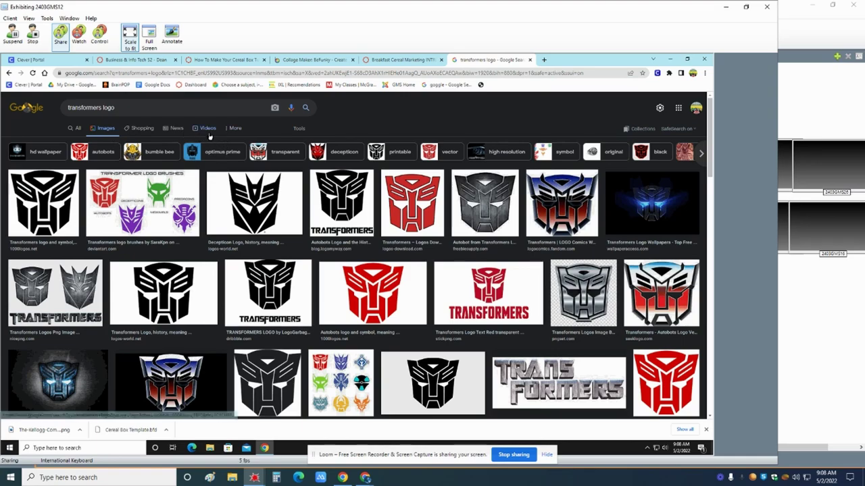
{"action": "left_click", "coordinate": [294, 132]}
{"action": "left_click", "coordinate": [67, 142]}
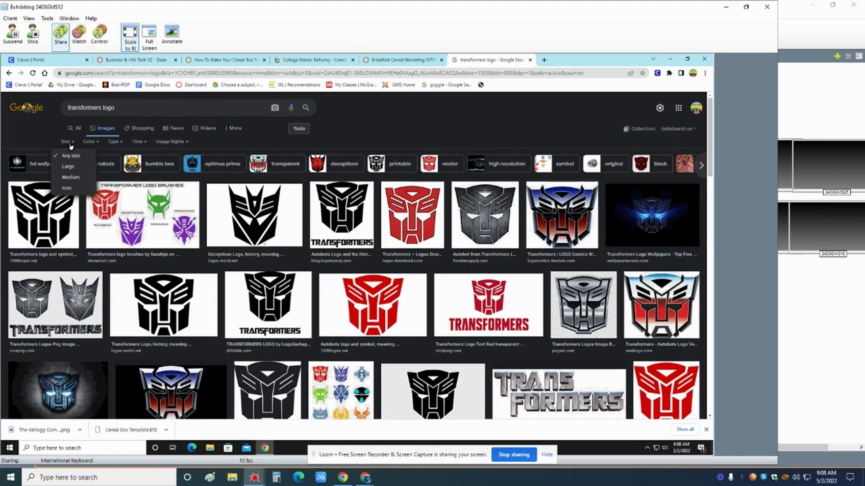
{"action": "left_click", "coordinate": [70, 167]}
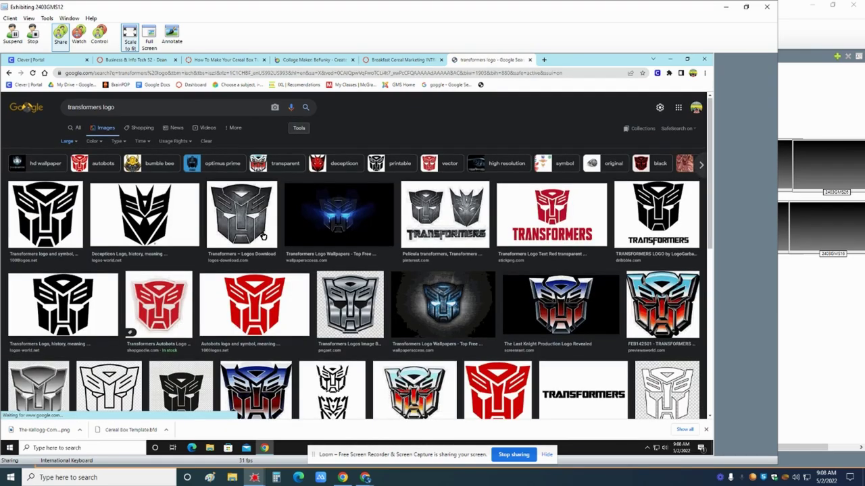
Step: Save the Transformers wordmark image to Downloads as tflogo.png
{"action": "scroll", "coordinate": [575, 303], "scroll_direction": "down", "scroll_amount": 2}
{"action": "left_click", "coordinate": [567, 307]}
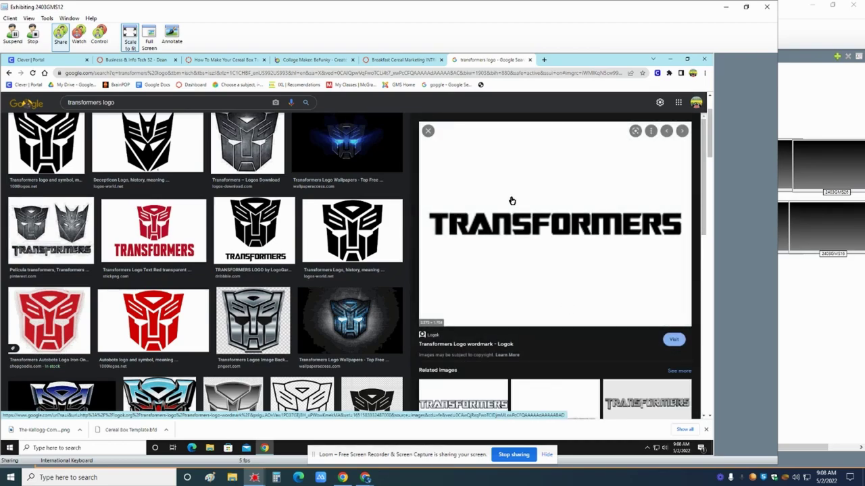
{"action": "right_click", "coordinate": [512, 200]}
{"action": "left_click", "coordinate": [538, 276]}
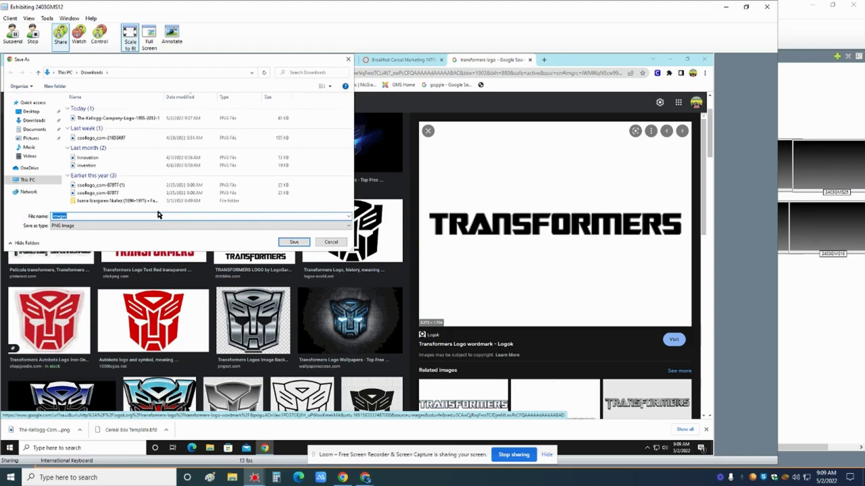
{"action": "type", "text": "tr"}
{"action": "type", "text": "a"}
{"action": "type", "text": "ogo"}
{"action": "key", "text": "Return"}
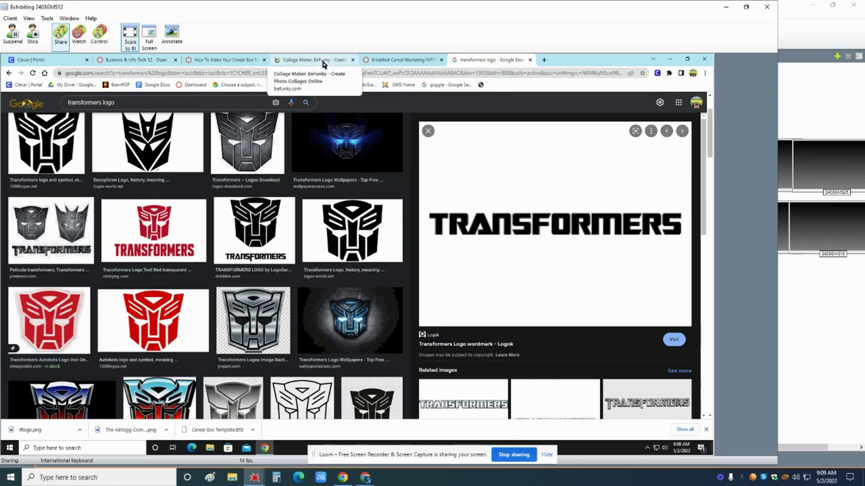
Step: Return to the tutorial and read step 7 on adding uploaded images as layers
{"action": "left_click", "coordinate": [218, 61]}
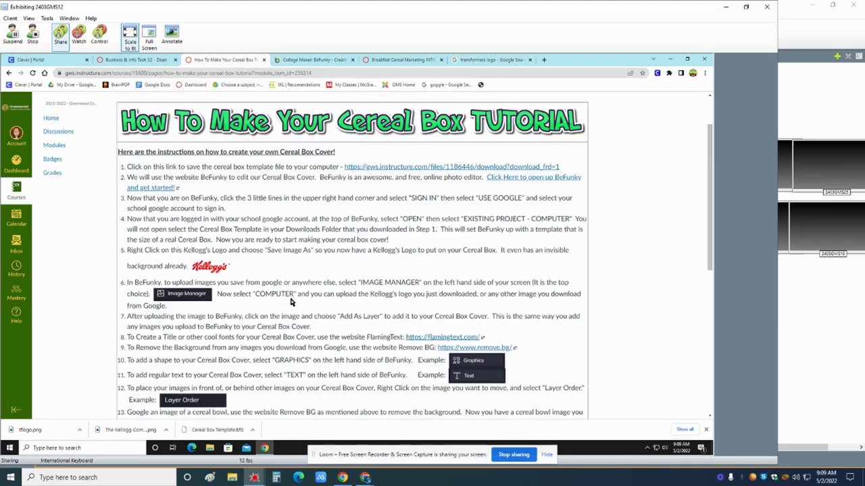
{"action": "scroll", "coordinate": [291, 302], "scroll_direction": "down", "scroll_amount": 1}
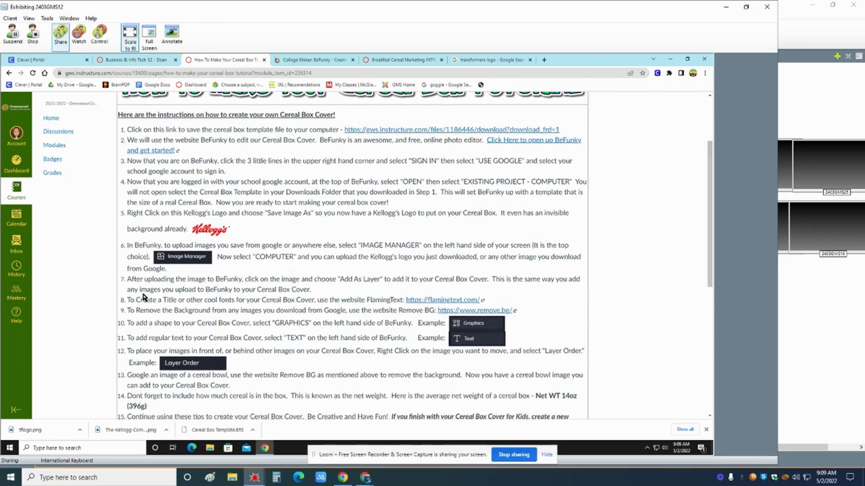
{"action": "left_click_drag", "start_coordinate": [127, 279], "coordinate": [336, 290]}
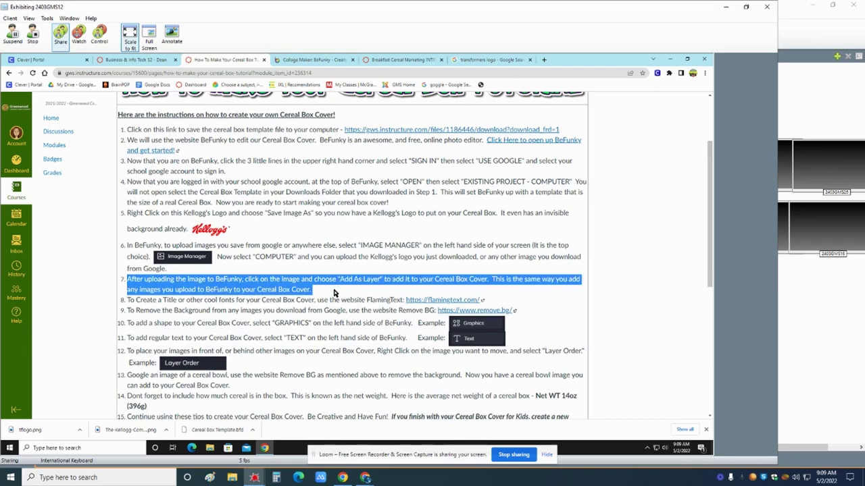
Step: Set the cereal box cover background to the blue swatch
{"action": "left_click", "coordinate": [315, 60]}
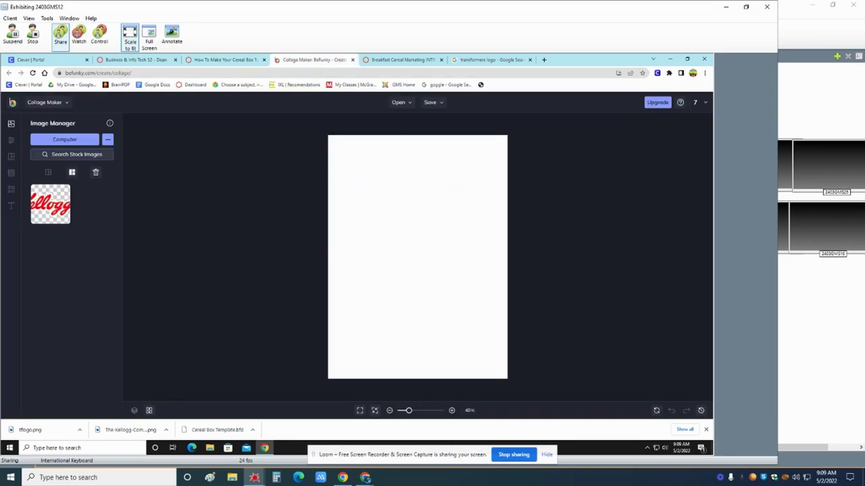
{"action": "left_click", "coordinate": [11, 142]}
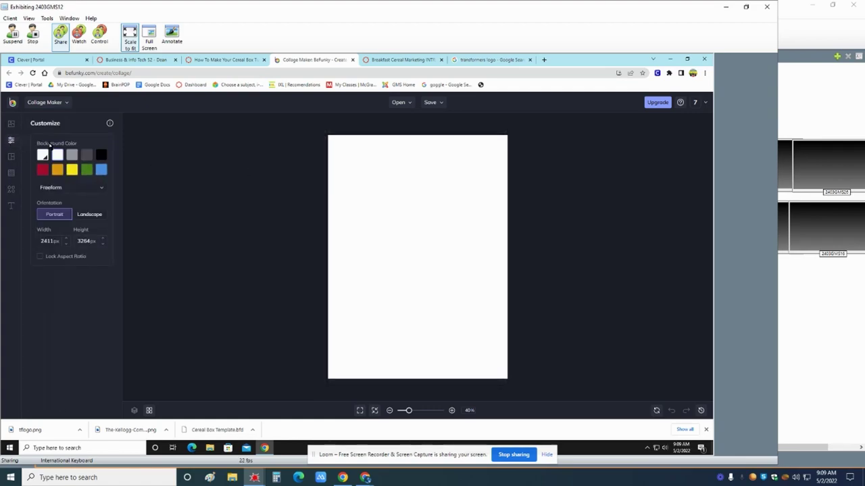
{"action": "left_click", "coordinate": [102, 171]}
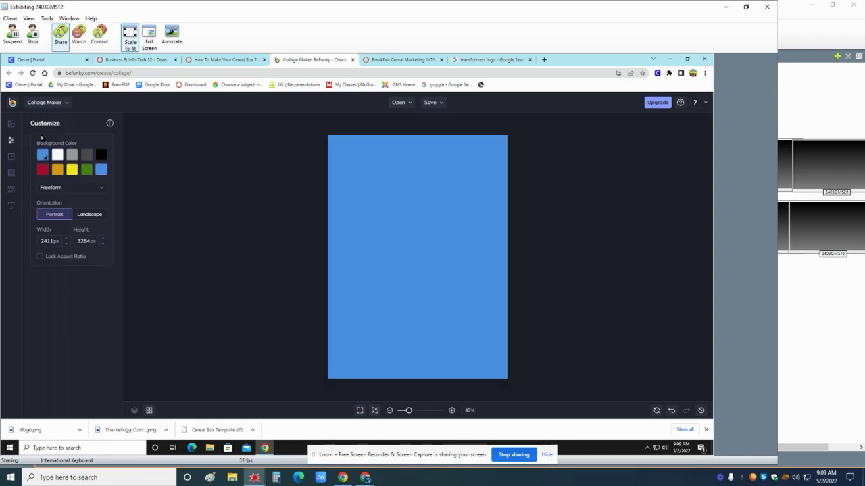
Step: Add the Kellogg's logo as a layer, shrink it, and place it at the top-right corner
{"action": "left_click", "coordinate": [11, 125]}
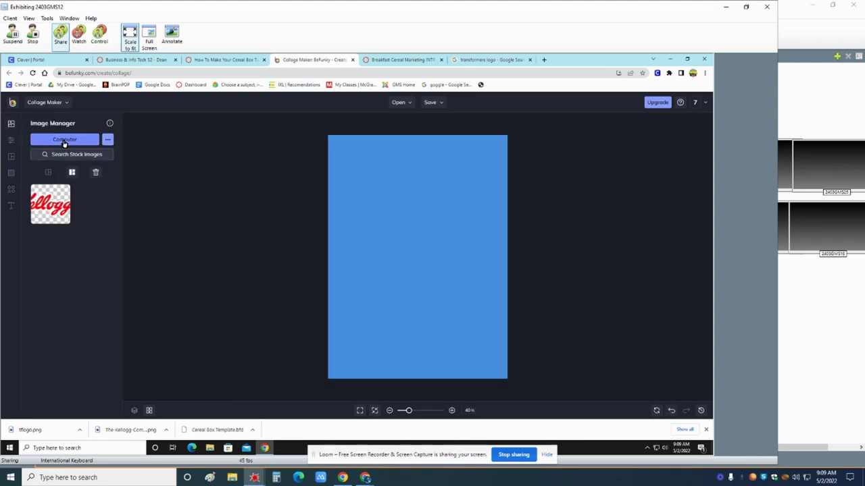
{"action": "left_click", "coordinate": [51, 200]}
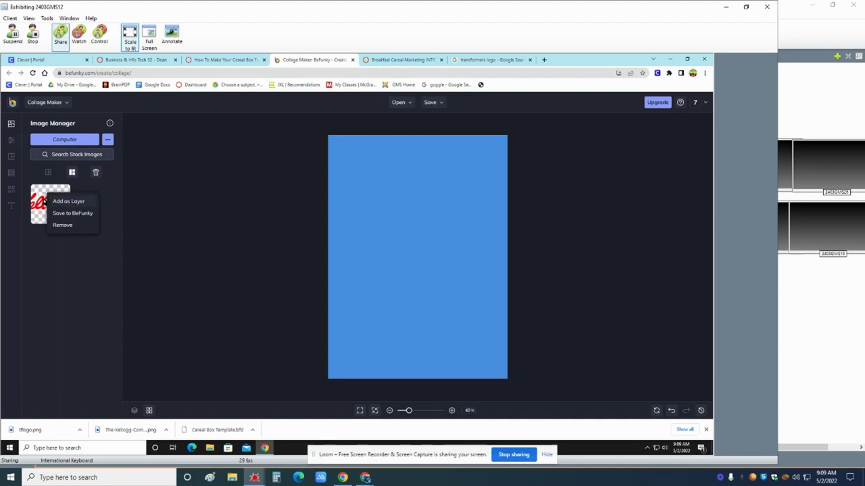
{"action": "left_click", "coordinate": [53, 201]}
{"action": "left_click", "coordinate": [57, 202]}
{"action": "left_click", "coordinate": [63, 202]}
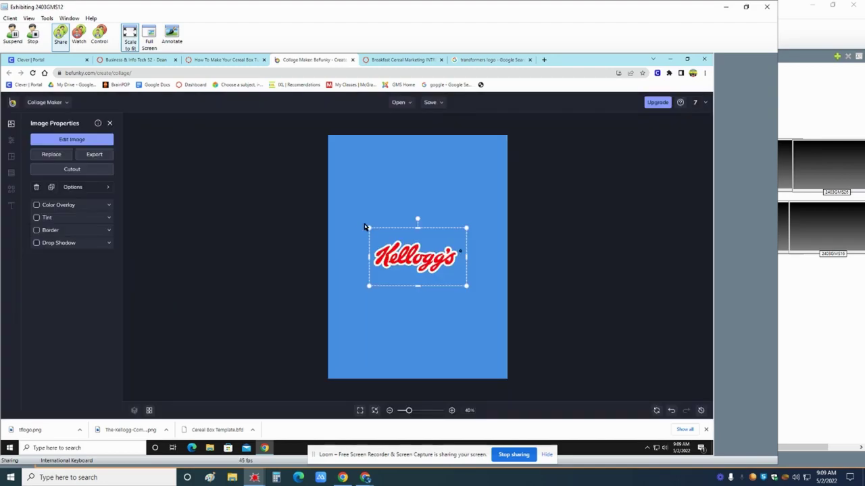
{"action": "left_click_drag", "start_coordinate": [423, 257], "coordinate": [451, 179]}
{"action": "left_click_drag", "start_coordinate": [395, 204], "coordinate": [438, 177]}
{"action": "left_click", "coordinate": [571, 173]}
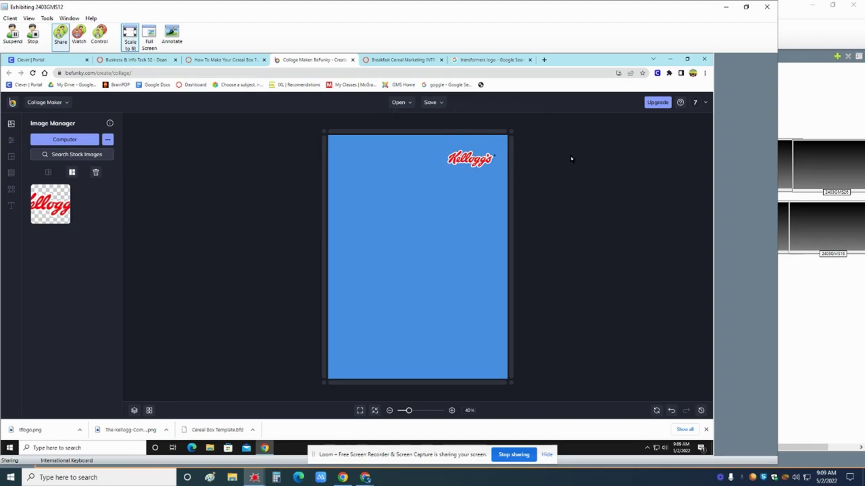
Step: Highlight step 8 of the Canvas cereal-box tutorial and open its flamingtext.com link
{"action": "left_click", "coordinate": [225, 60]}
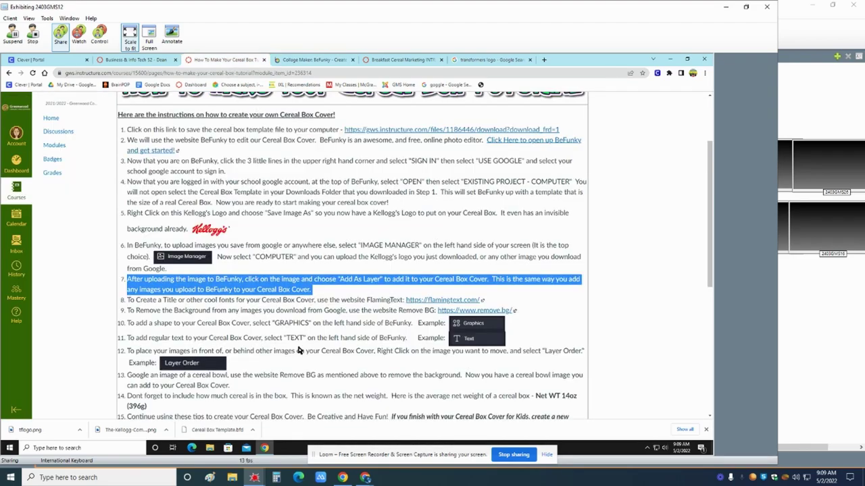
{"action": "left_click_drag", "start_coordinate": [129, 300], "coordinate": [400, 300]}
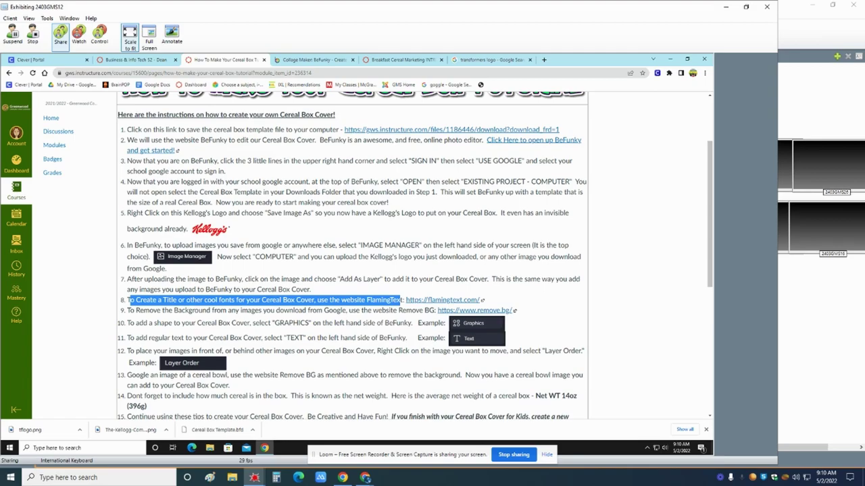
{"action": "left_click", "coordinate": [445, 302]}
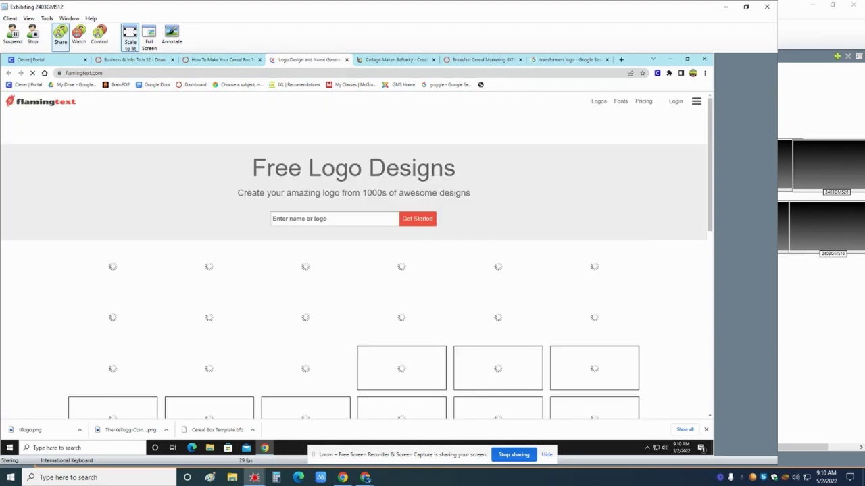
Step: Generate FlamingText logos for 'Cereal' and pick the first red comic-style design
{"action": "left_click", "coordinate": [557, 59]}
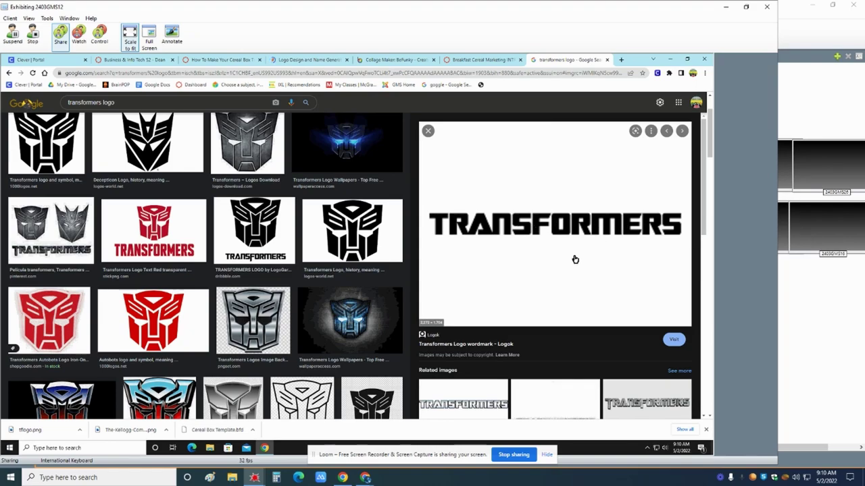
{"action": "left_click", "coordinate": [306, 61]}
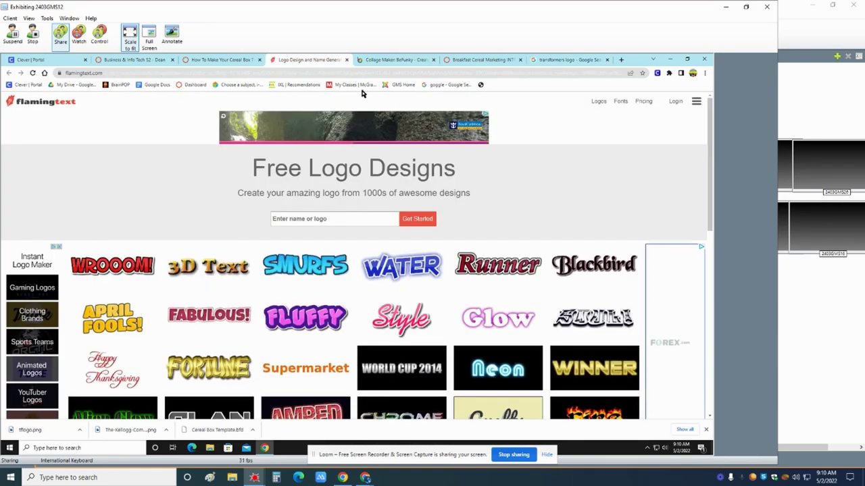
{"action": "left_click", "coordinate": [295, 220]}
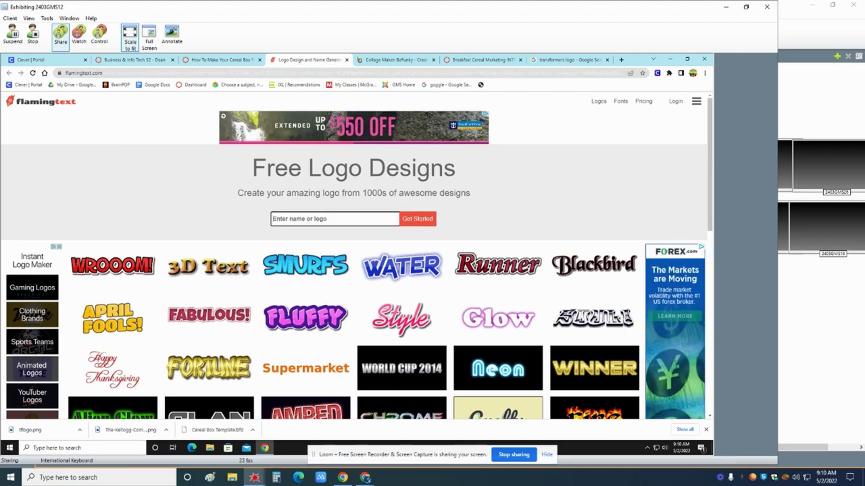
{"action": "type", "text": "Cereal"}
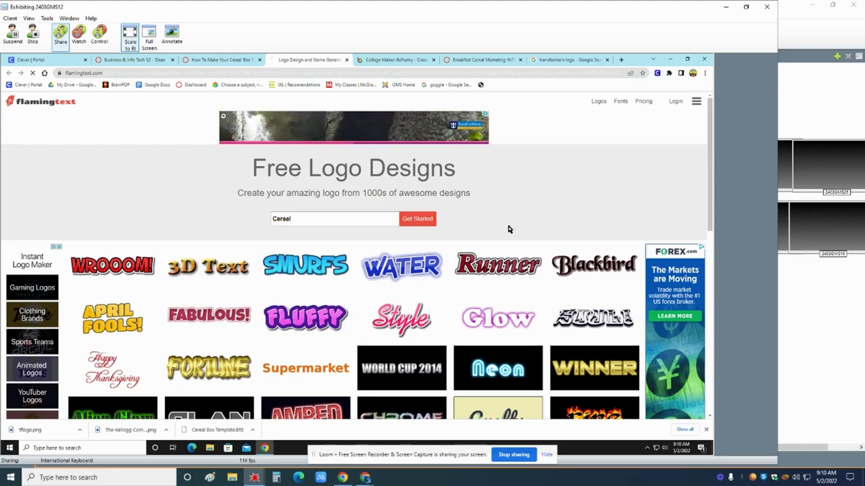
{"action": "left_click", "coordinate": [404, 226]}
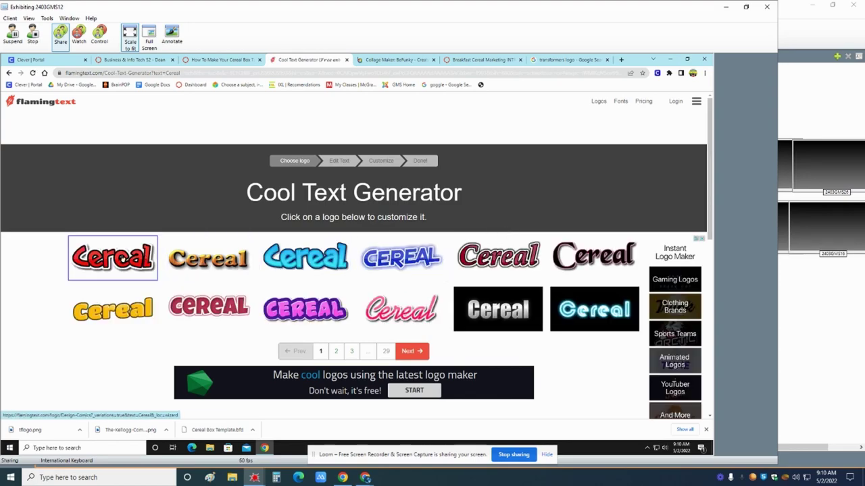
{"action": "left_click", "coordinate": [121, 259]}
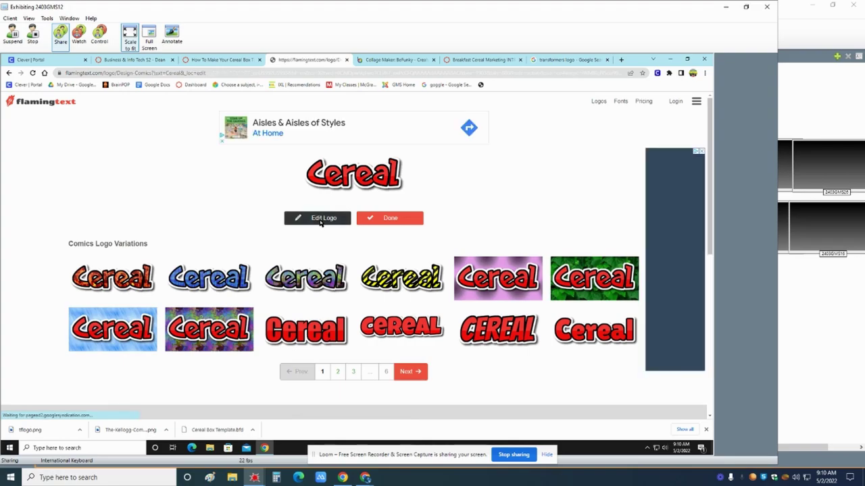
Step: Edit the Cereal logo and change its font to SF TransRobotics
{"action": "left_click", "coordinate": [315, 217]}
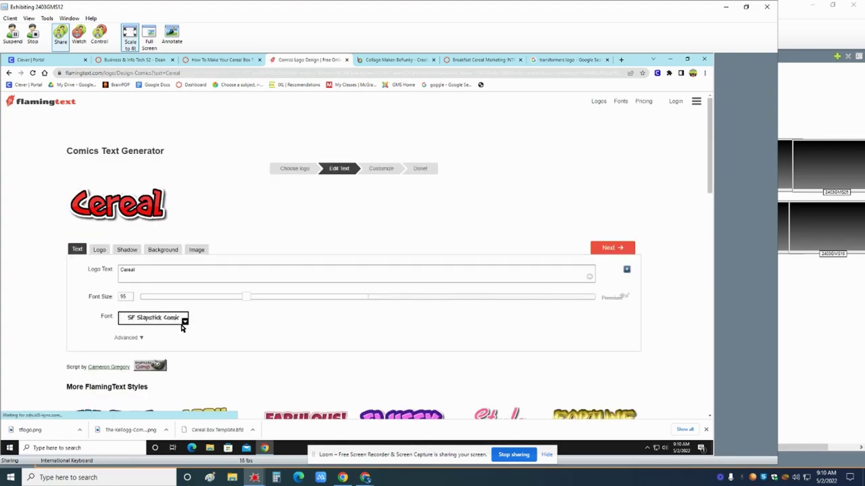
{"action": "left_click", "coordinate": [177, 322]}
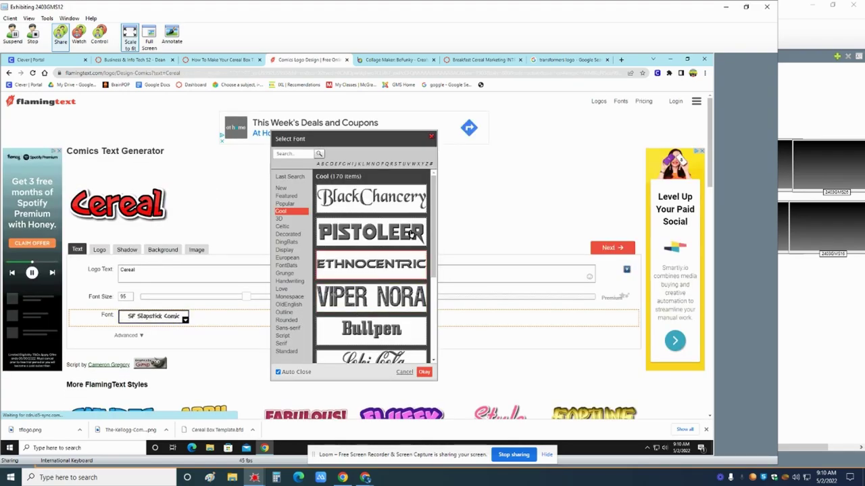
{"action": "left_click_drag", "start_coordinate": [435, 226], "coordinate": [436, 282]}
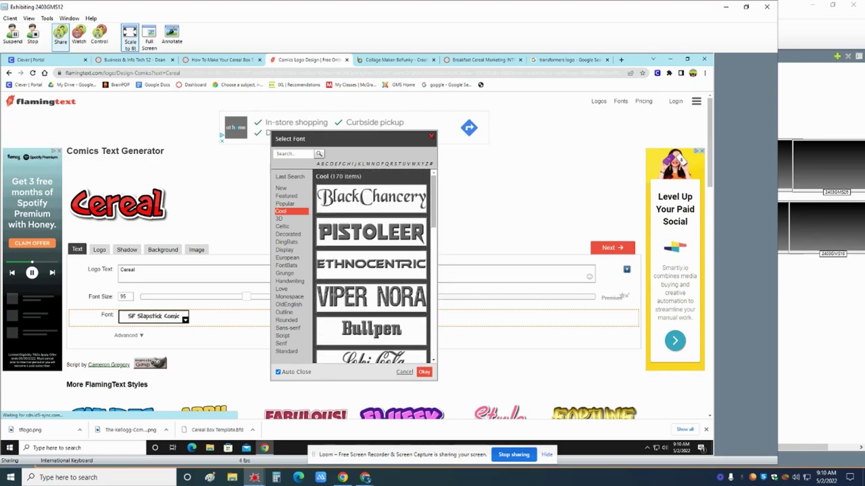
{"action": "type", "text": "trans"}
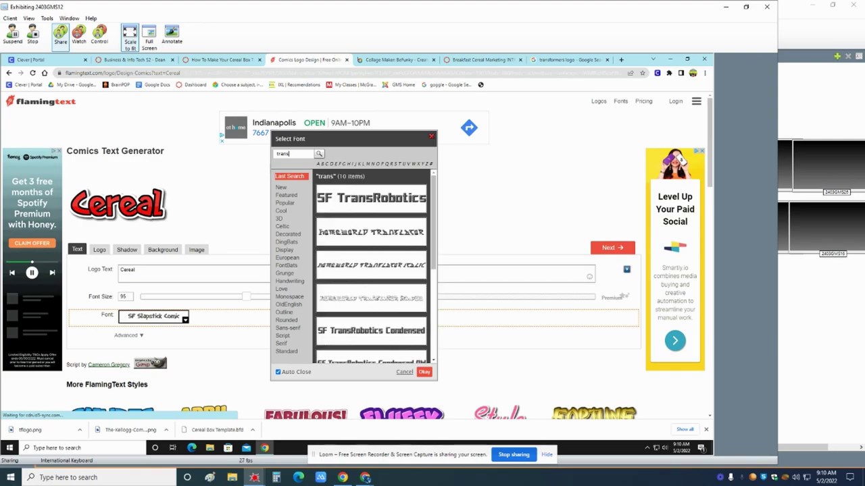
{"action": "left_click", "coordinate": [350, 203]}
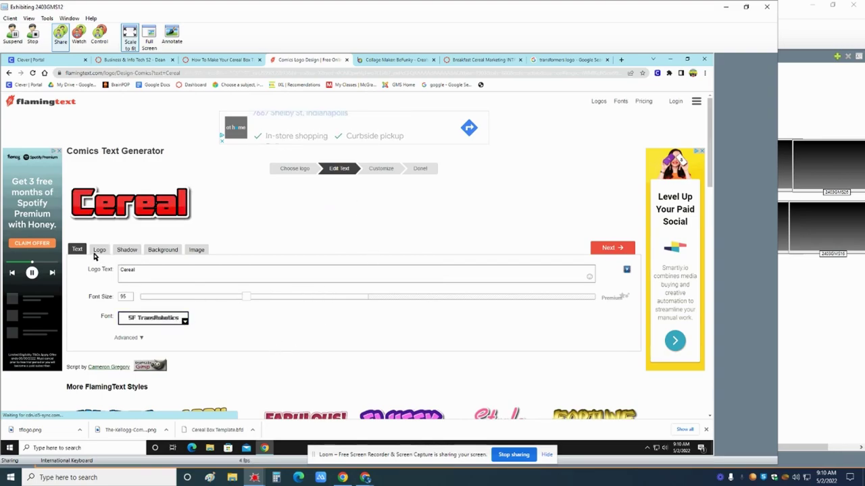
Step: Give the logo a dark blue fill, review Background and Image settings, and render it
{"action": "left_click", "coordinate": [98, 250]}
{"action": "left_click", "coordinate": [179, 291]}
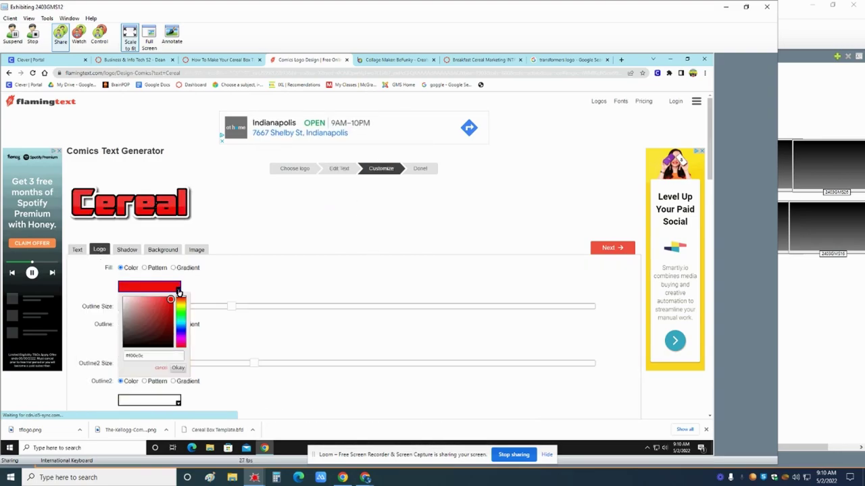
{"action": "left_click", "coordinate": [184, 331]}
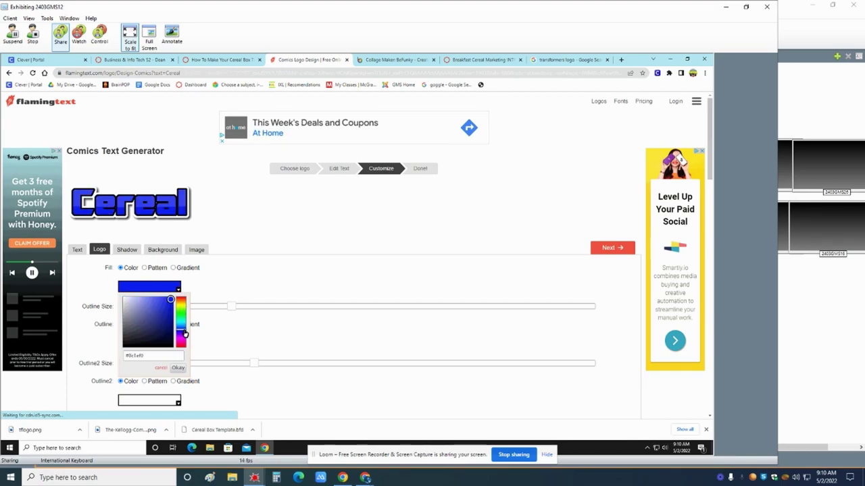
{"action": "left_click", "coordinate": [153, 301]}
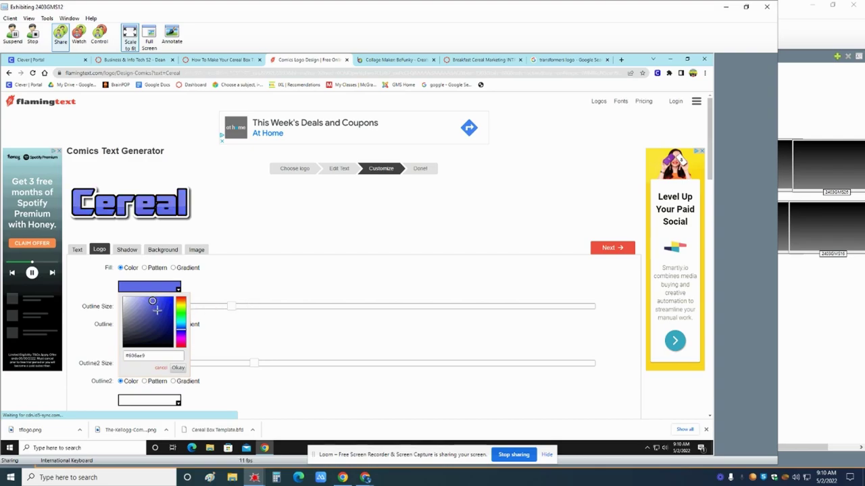
{"action": "left_click", "coordinate": [168, 301]}
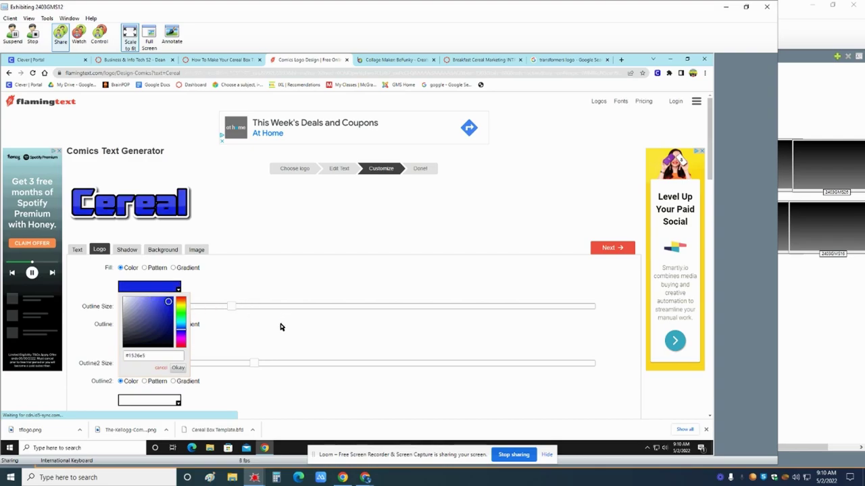
{"action": "left_click", "coordinate": [160, 250]}
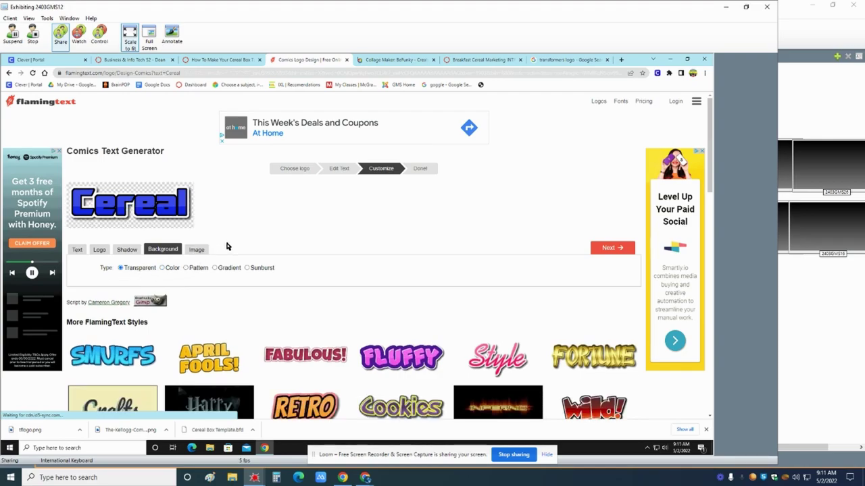
{"action": "left_click", "coordinate": [196, 250]}
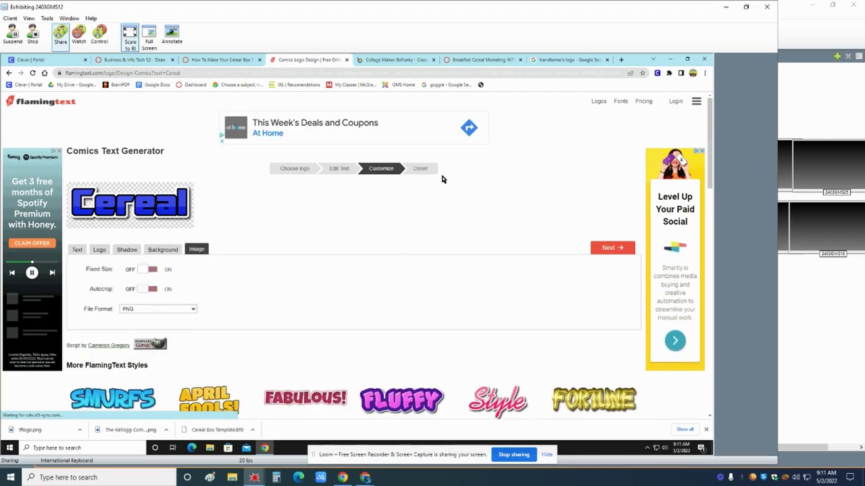
{"action": "left_click", "coordinate": [610, 249]}
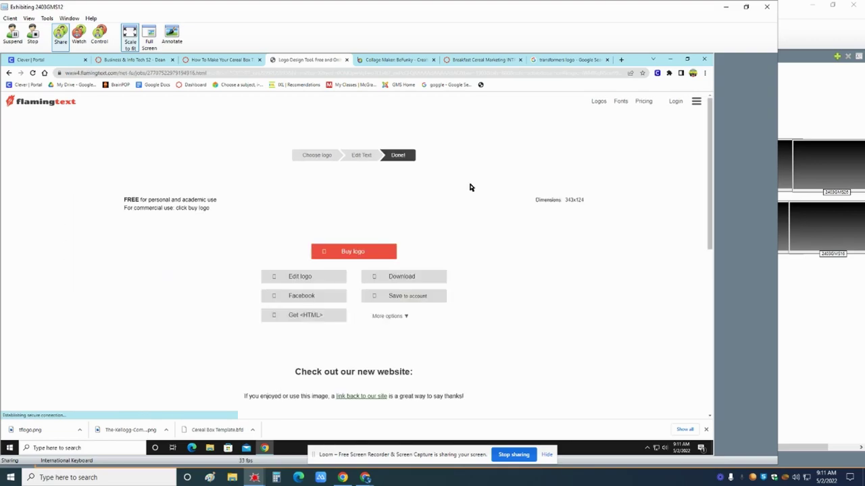
Step: Download the blue Cereal logo as a coollogo_com PNG file
{"action": "left_click", "coordinate": [412, 313]}
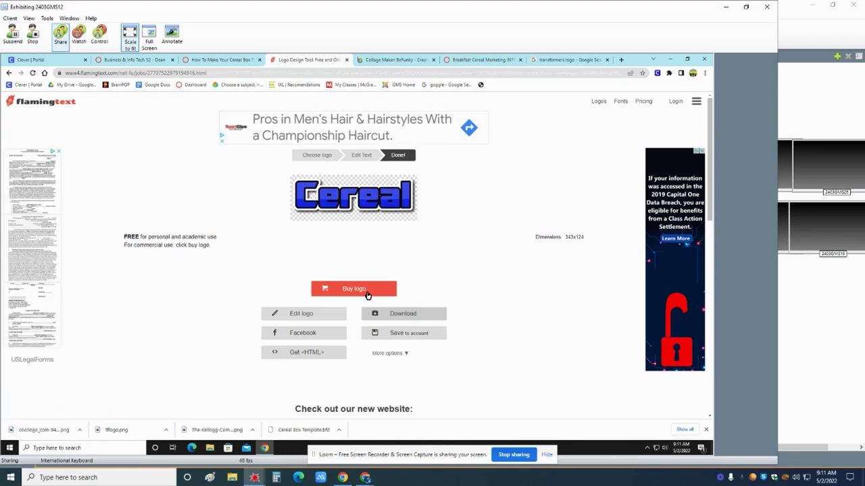
{"action": "left_click", "coordinate": [559, 61]}
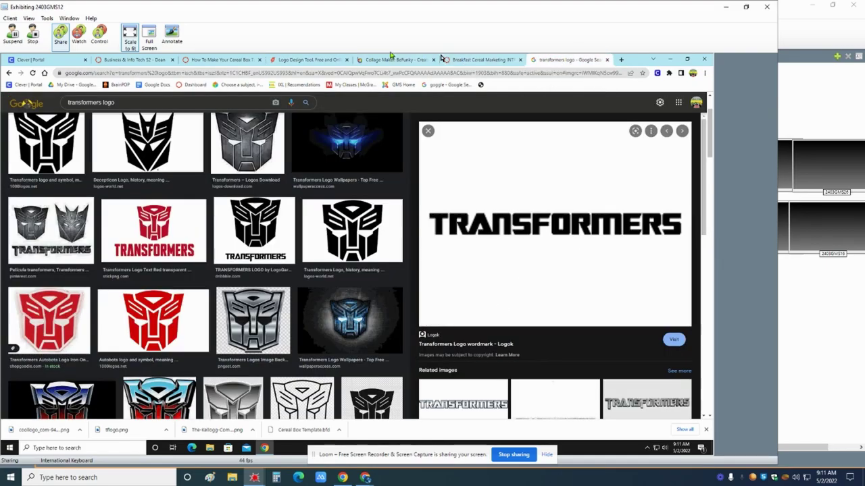
{"action": "left_click", "coordinate": [302, 61]}
{"action": "left_click", "coordinate": [385, 61]}
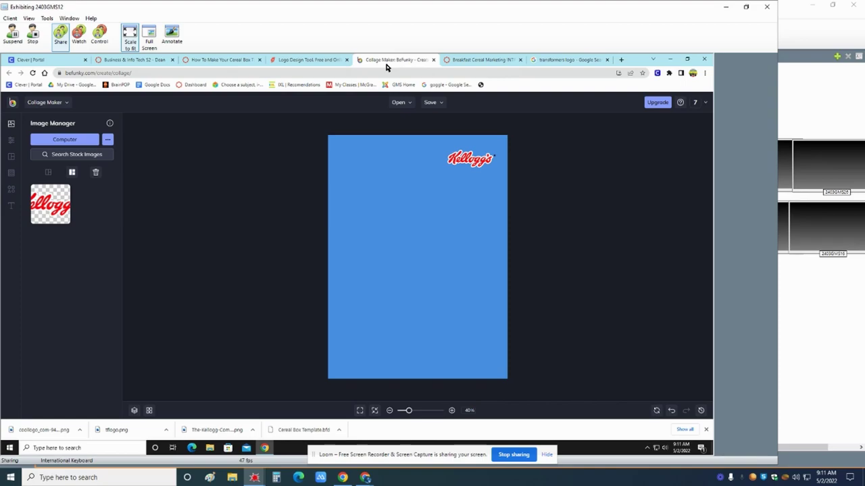
{"action": "left_click", "coordinate": [319, 59]}
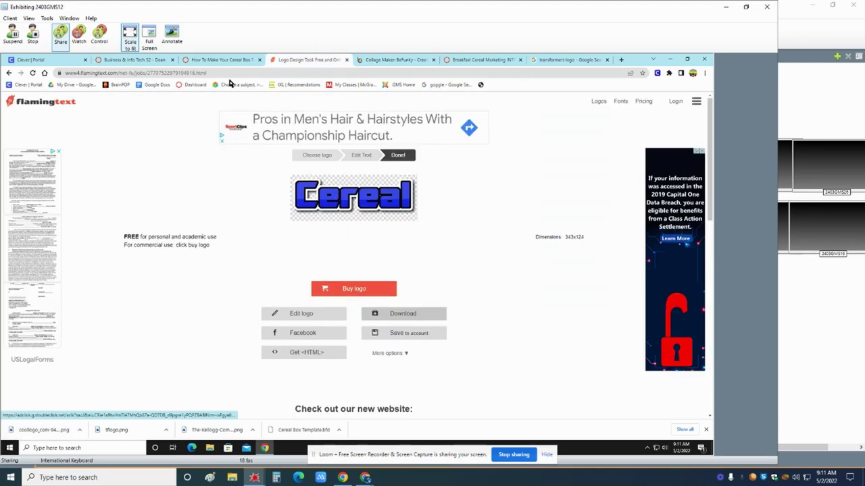
Step: Highlight step 9 of the Canvas tutorial and open its remove.bg link
{"action": "left_click", "coordinate": [216, 61]}
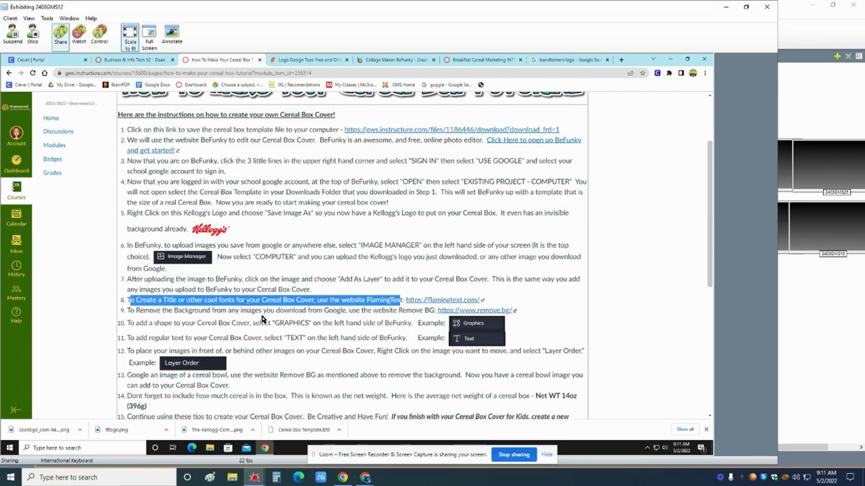
{"action": "left_click", "coordinate": [262, 319]}
{"action": "left_click_drag", "start_coordinate": [129, 311], "coordinate": [420, 310]}
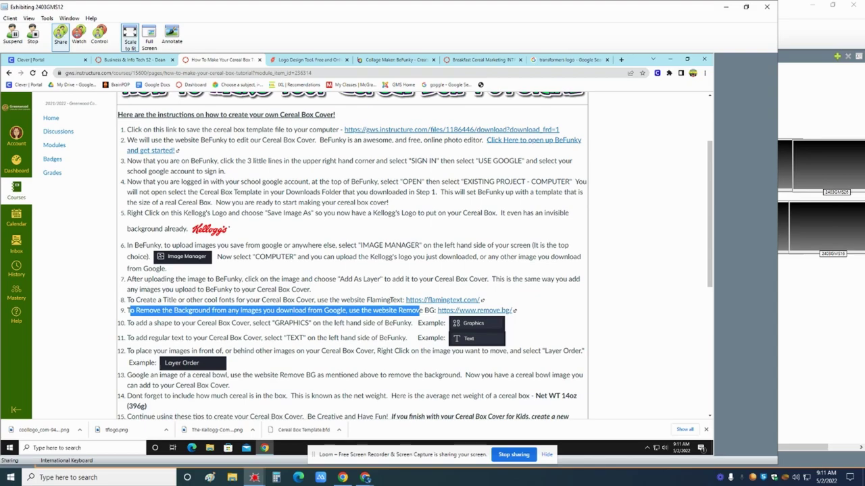
{"action": "left_click", "coordinate": [557, 59]}
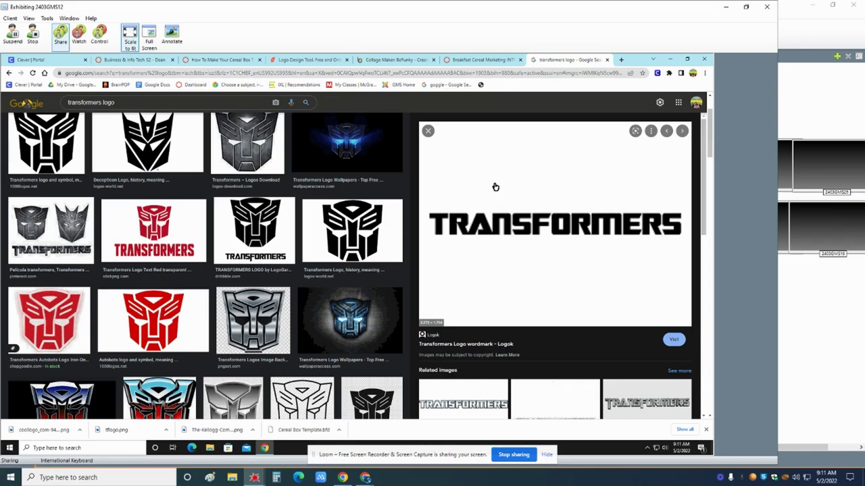
{"action": "left_click", "coordinate": [223, 61]}
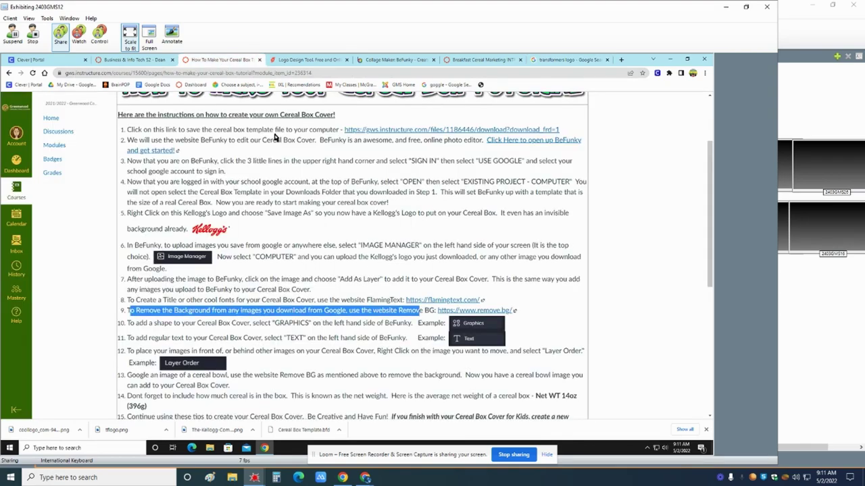
{"action": "left_click", "coordinate": [451, 310]}
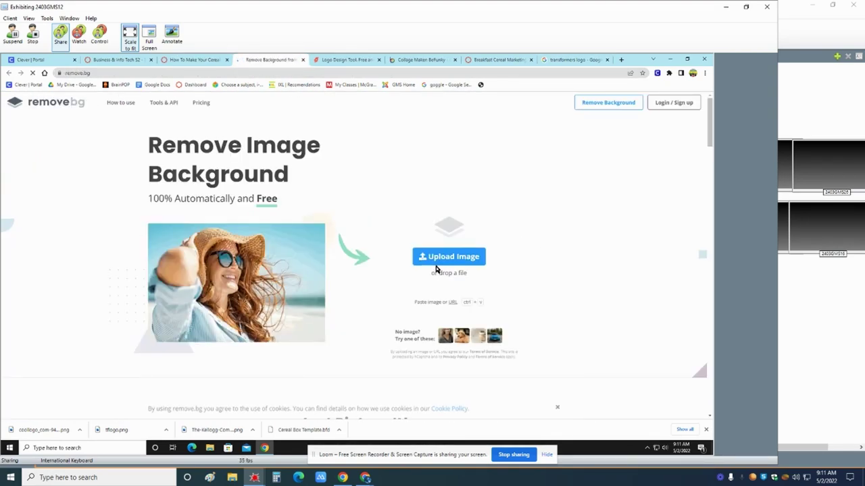
Step: Upload tflogo.png to remove.bg to strip its background
{"action": "left_click", "coordinate": [536, 261]}
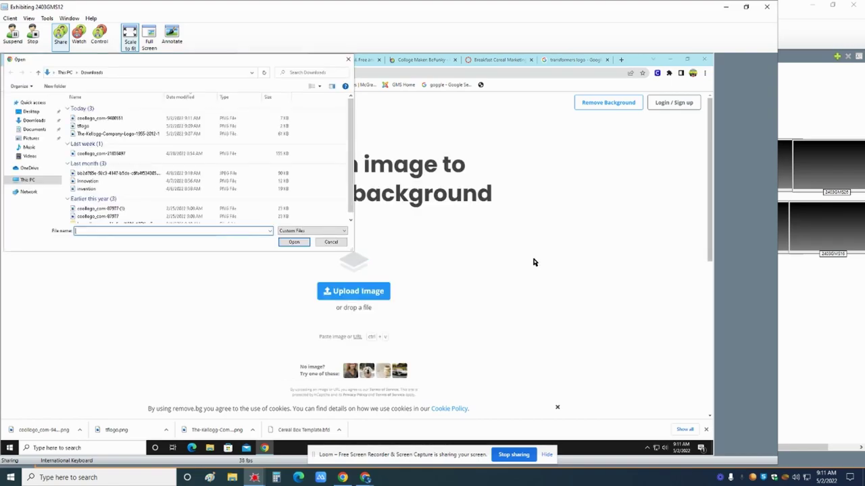
{"action": "double_click", "coordinate": [96, 127]}
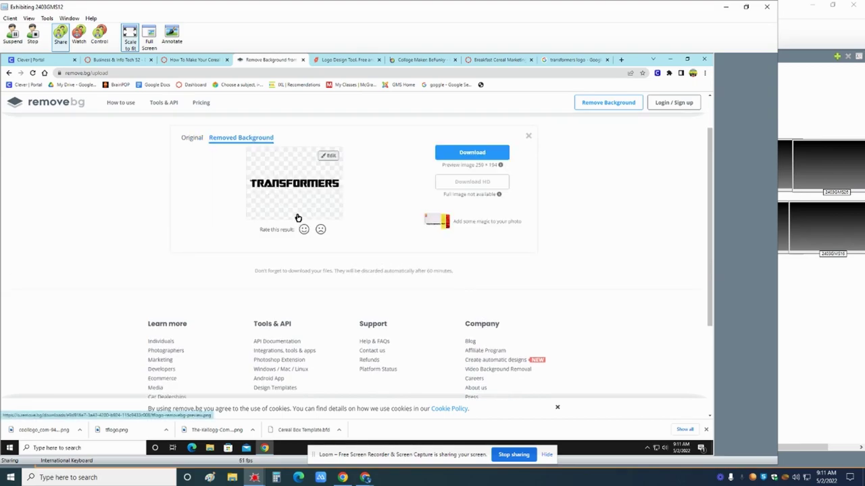
{"action": "scroll", "coordinate": [386, 206], "scroll_direction": "up", "scroll_amount": 2}
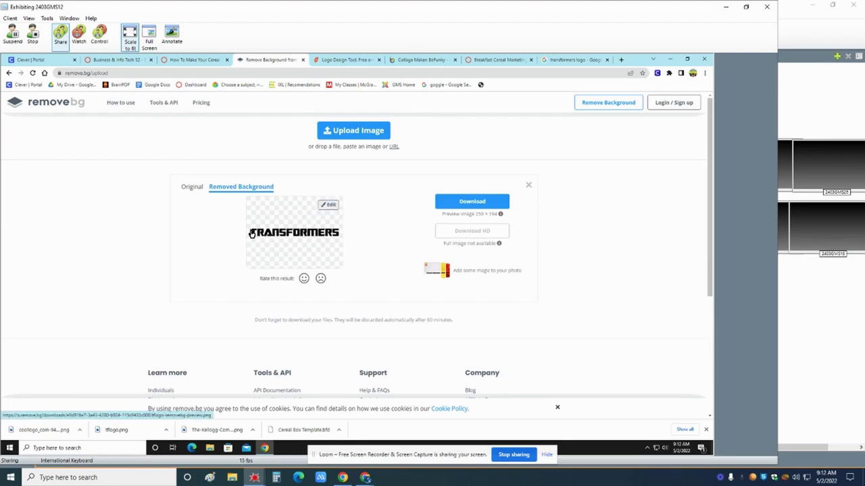
Step: Zoom the remove.bg editor to 200% and touch up the logo with a small Erase/Restore brush
{"action": "left_click", "coordinate": [330, 206]}
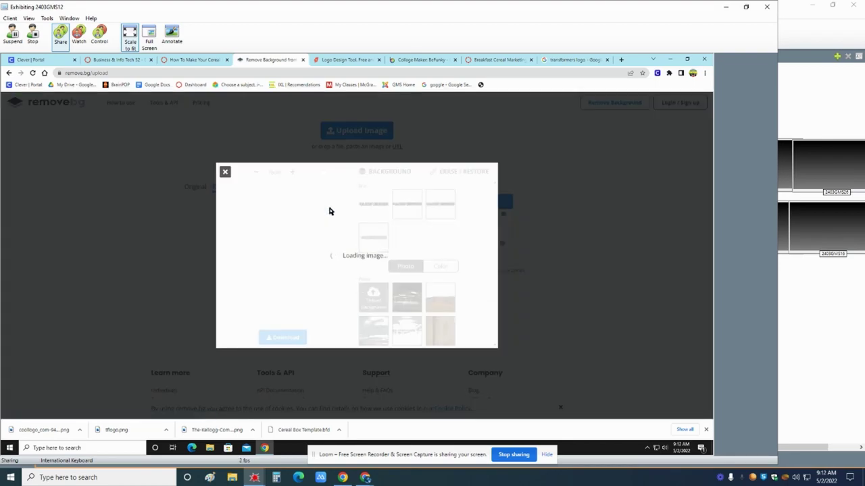
{"action": "left_click", "coordinate": [291, 173]}
{"action": "left_click", "coordinate": [291, 173]}
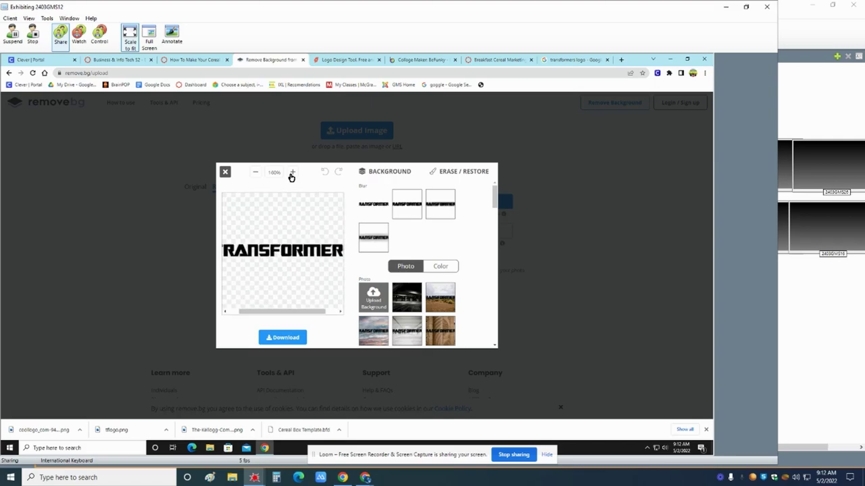
{"action": "left_click_drag", "start_coordinate": [289, 320], "coordinate": [230, 272]}
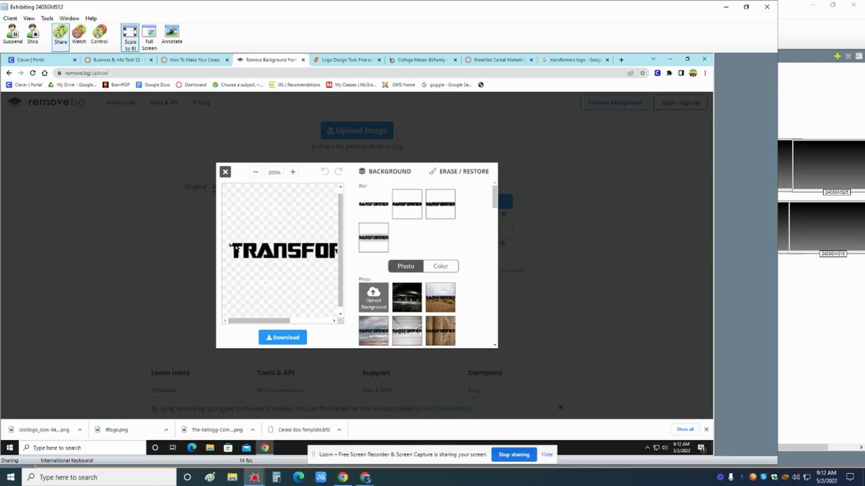
{"action": "left_click", "coordinate": [465, 174]}
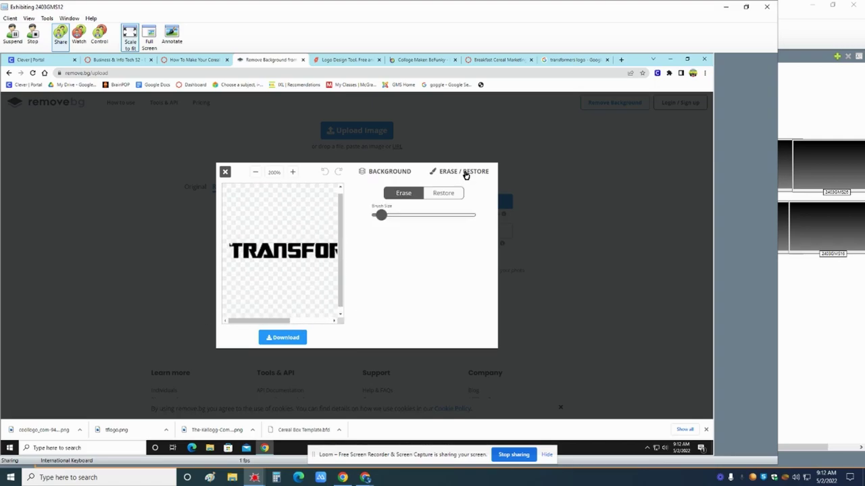
{"action": "left_click", "coordinate": [444, 194]}
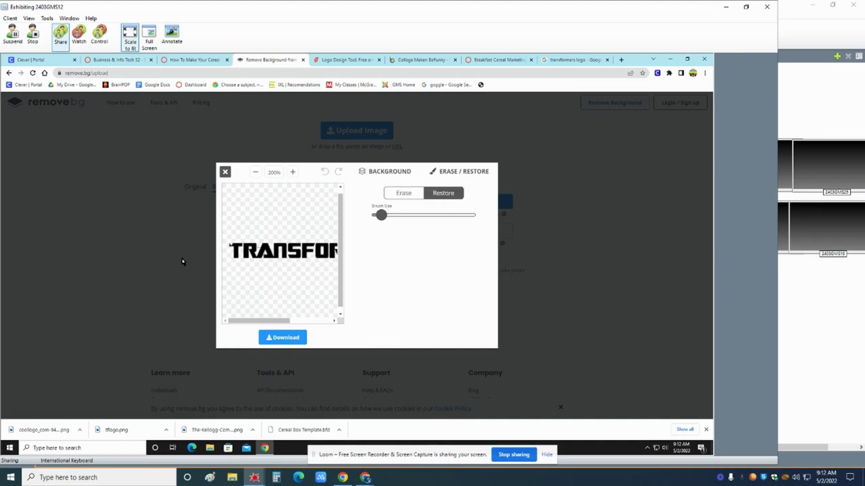
{"action": "left_click_drag", "start_coordinate": [382, 216], "coordinate": [376, 221]}
{"action": "mouse_move", "coordinate": [278, 316]}
{"action": "left_mouse_down"}
{"action": "mouse_move", "coordinate": [338, 324]}
{"action": "mouse_move", "coordinate": [257, 322]}
{"action": "left_mouse_up"}
{"action": "left_click", "coordinate": [409, 193]}
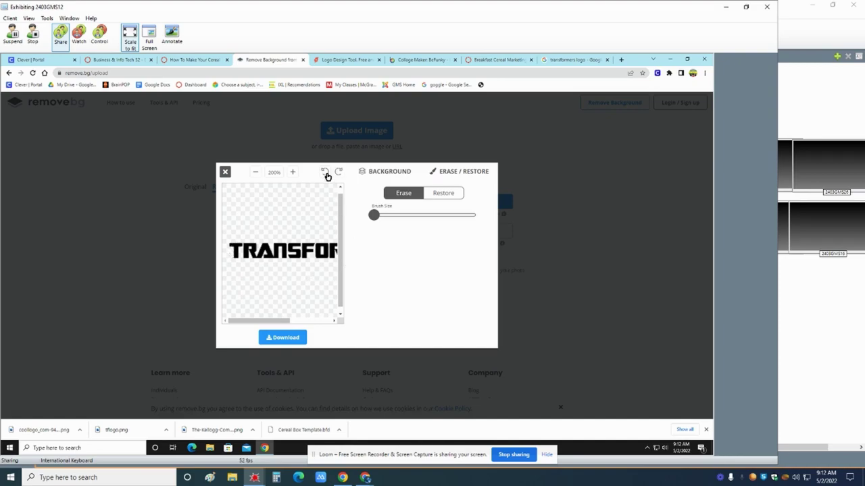
Step: Download the edited logo as a tflogo-removebg PNG and return to BeFunky
{"action": "left_click", "coordinate": [290, 339]}
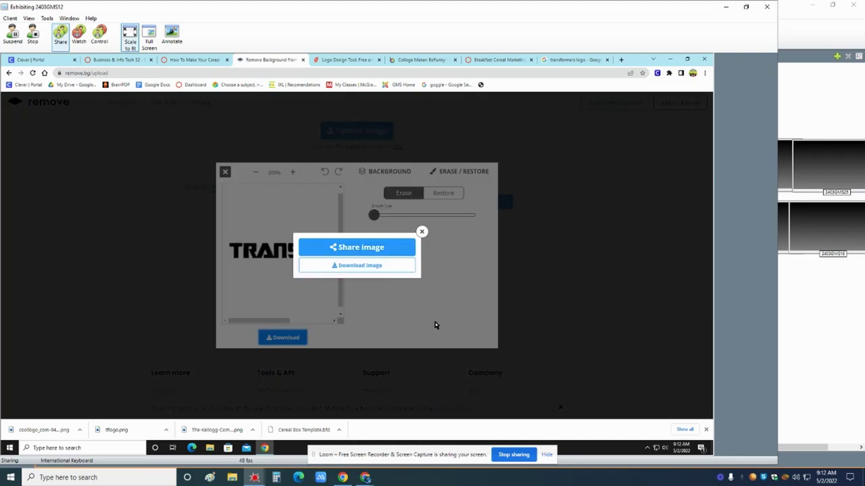
{"action": "left_click", "coordinate": [363, 268]}
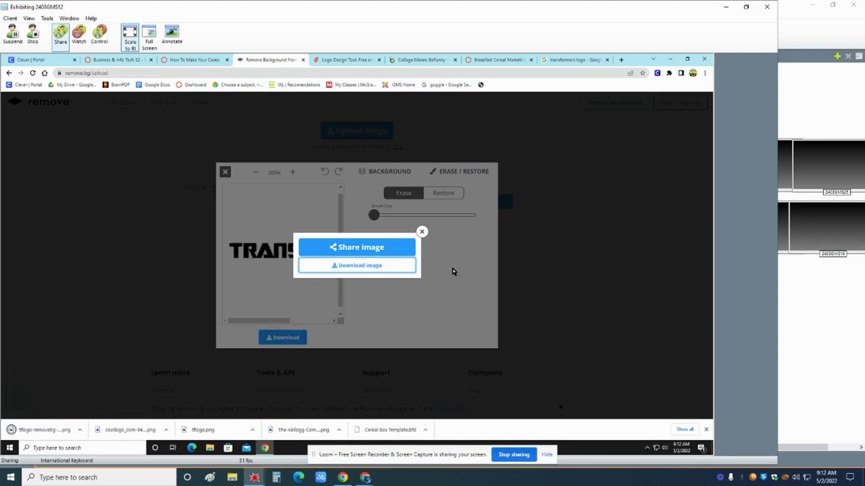
{"action": "left_click", "coordinate": [411, 60]}
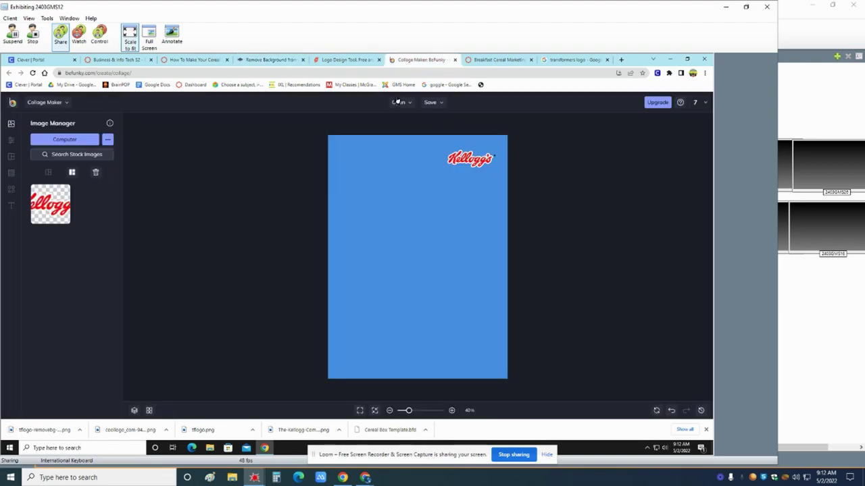
Step: Upload tflogo-removebg-preview, add it to the canvas, and enlarge it across the cover top
{"action": "left_click", "coordinate": [62, 143]}
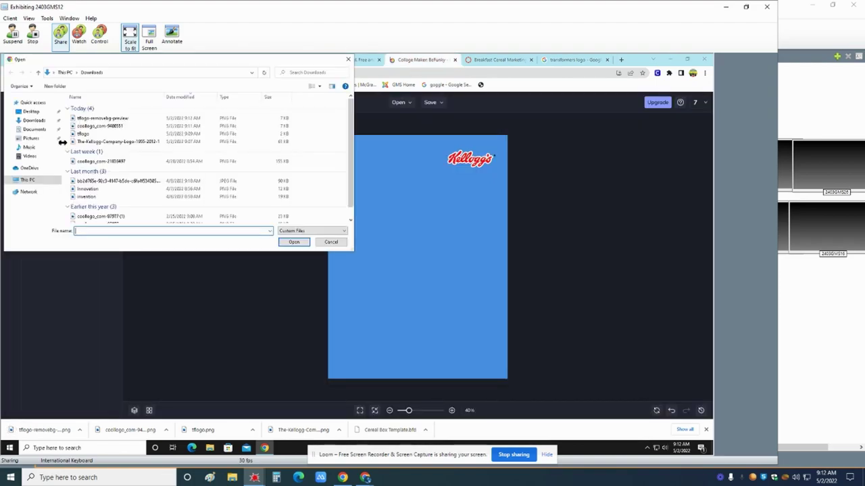
{"action": "double_click", "coordinate": [116, 118]}
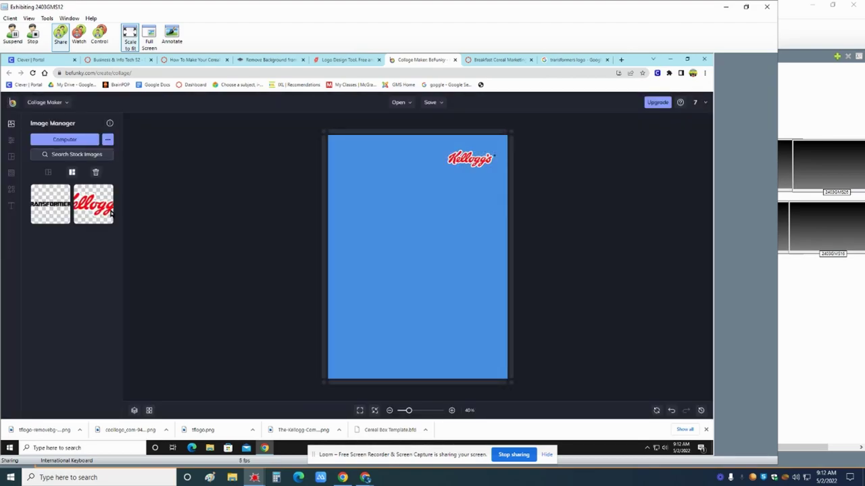
{"action": "right_click", "coordinate": [49, 201]}
{"action": "left_click", "coordinate": [73, 209]}
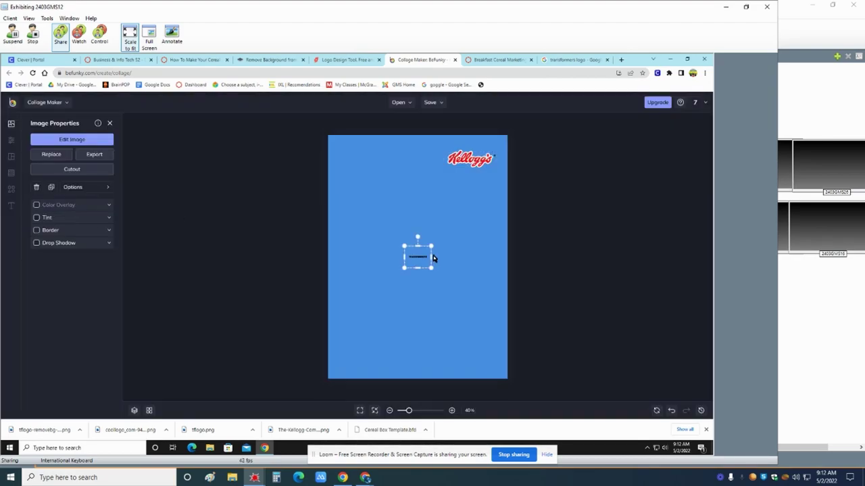
{"action": "left_click_drag", "start_coordinate": [403, 266], "coordinate": [498, 361]}
{"action": "left_click_drag", "start_coordinate": [430, 282], "coordinate": [417, 220]}
{"action": "left_click_drag", "start_coordinate": [487, 253], "coordinate": [504, 264]}
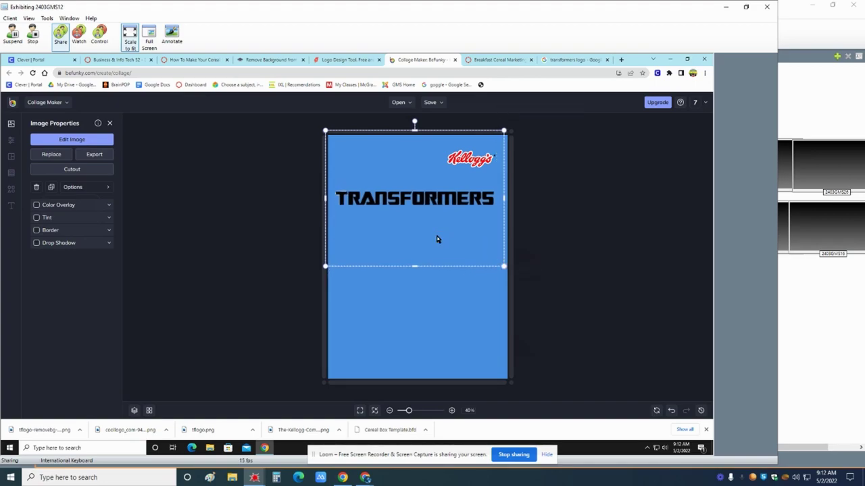
{"action": "left_click_drag", "start_coordinate": [438, 233], "coordinate": [438, 216]}
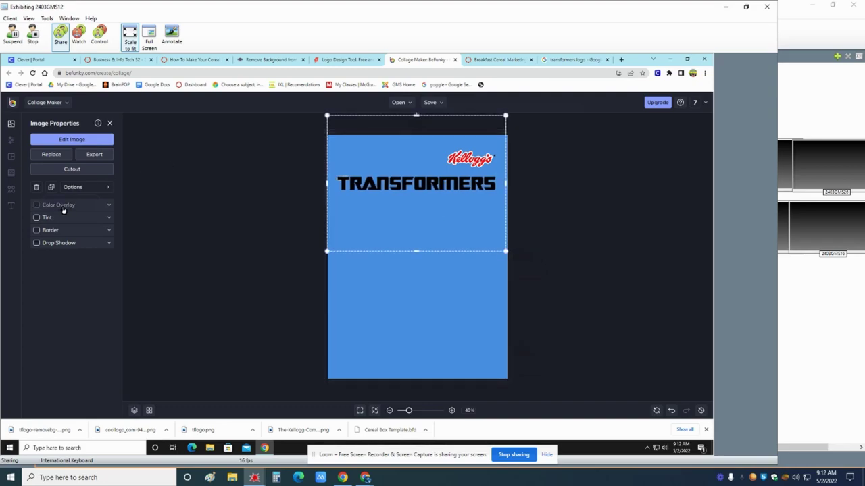
Step: Trim the logo's box and frame it with an 8px #2100FF blue border
{"action": "left_click", "coordinate": [42, 231]}
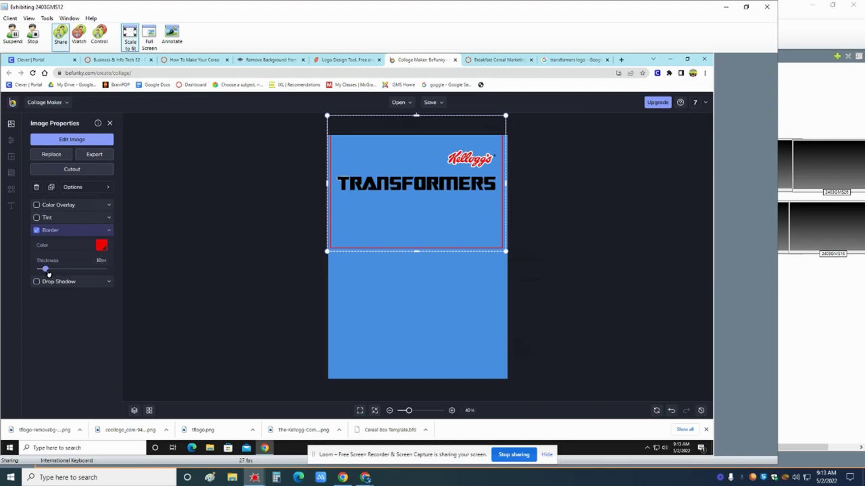
{"action": "left_click_drag", "start_coordinate": [48, 273], "coordinate": [37, 273]}
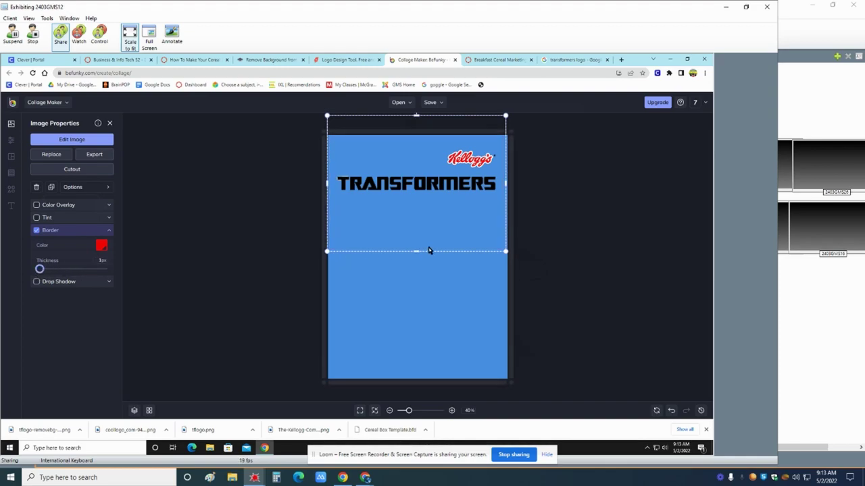
{"action": "left_click_drag", "start_coordinate": [414, 251], "coordinate": [418, 202]}
{"action": "left_click_drag", "start_coordinate": [420, 116], "coordinate": [416, 171]}
{"action": "left_click", "coordinate": [102, 245]}
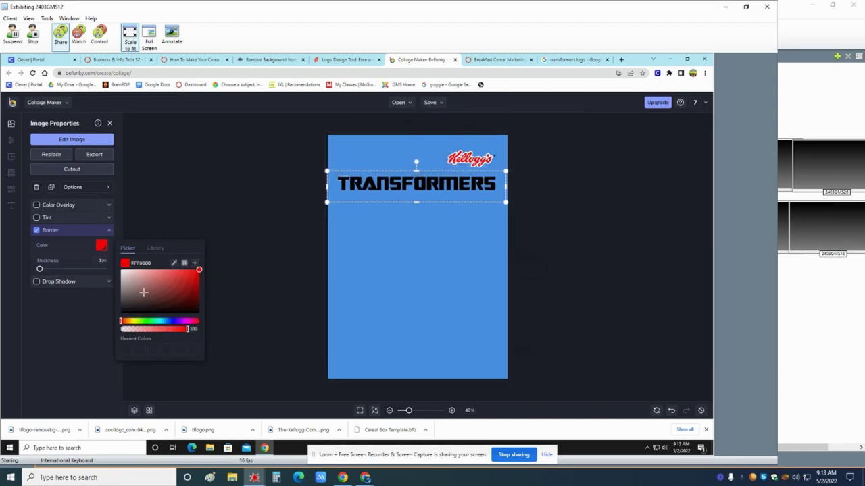
{"action": "left_click", "coordinate": [174, 322]}
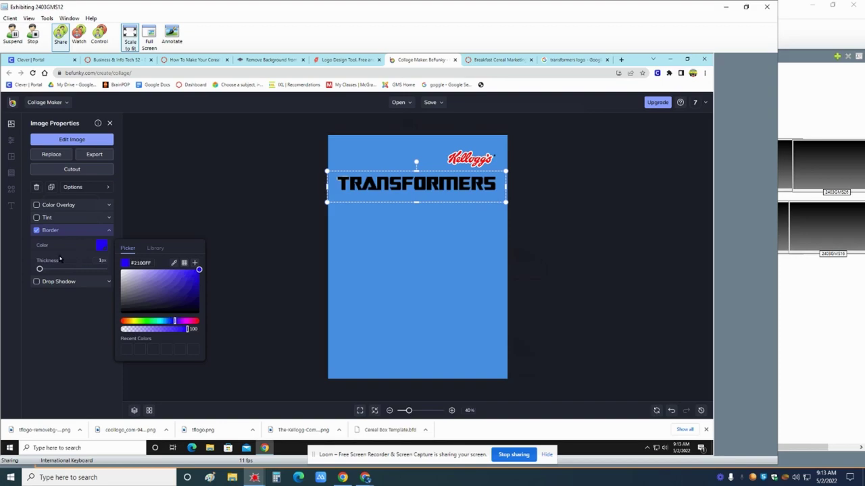
{"action": "left_click_drag", "start_coordinate": [41, 271], "coordinate": [46, 272]}
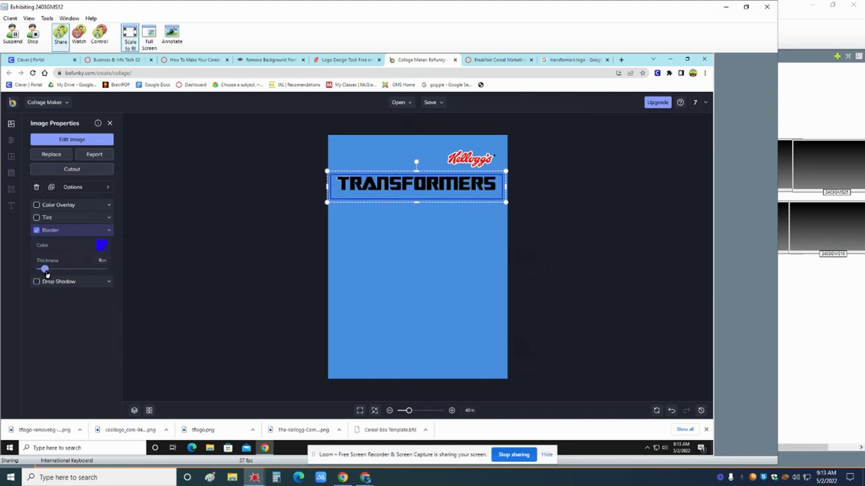
{"action": "left_click", "coordinate": [155, 281]}
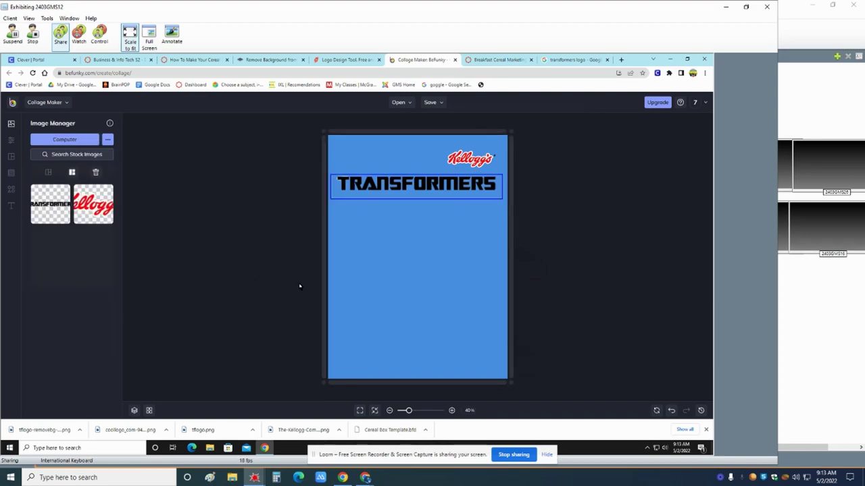
Step: Upload the coollogo Cereal image, add it as a layer, and enlarge it under the wordmark's right end
{"action": "left_click", "coordinate": [382, 204]}
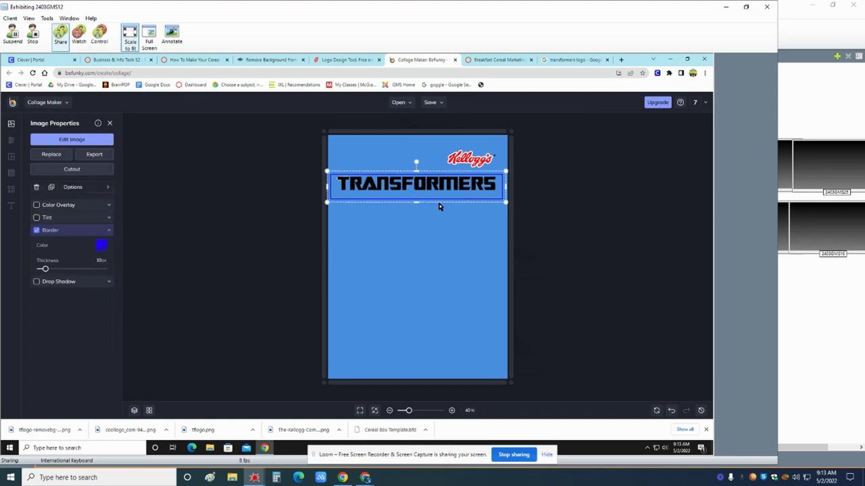
{"action": "left_click", "coordinate": [204, 239]}
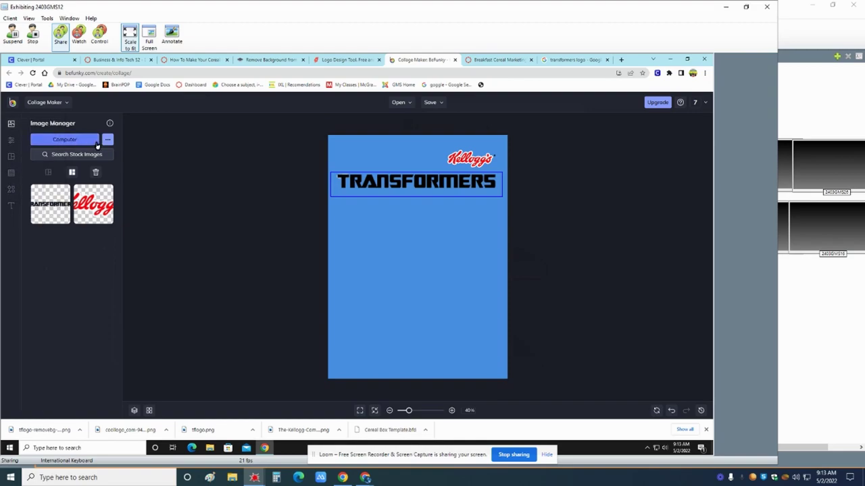
{"action": "left_click", "coordinate": [67, 140]}
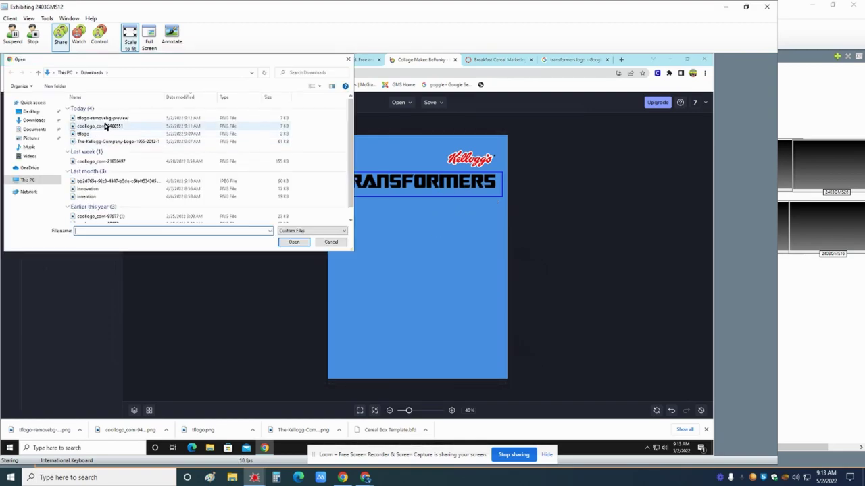
{"action": "double_click", "coordinate": [103, 127]}
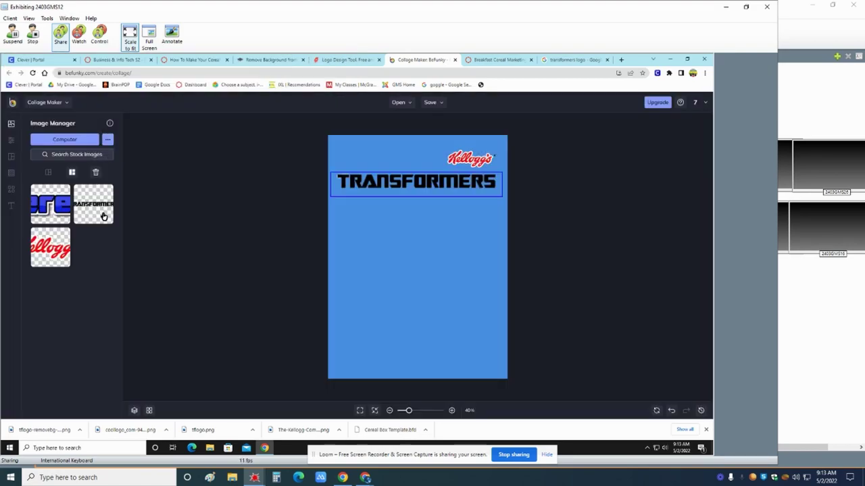
{"action": "left_click", "coordinate": [61, 203]}
{"action": "left_click", "coordinate": [57, 199]}
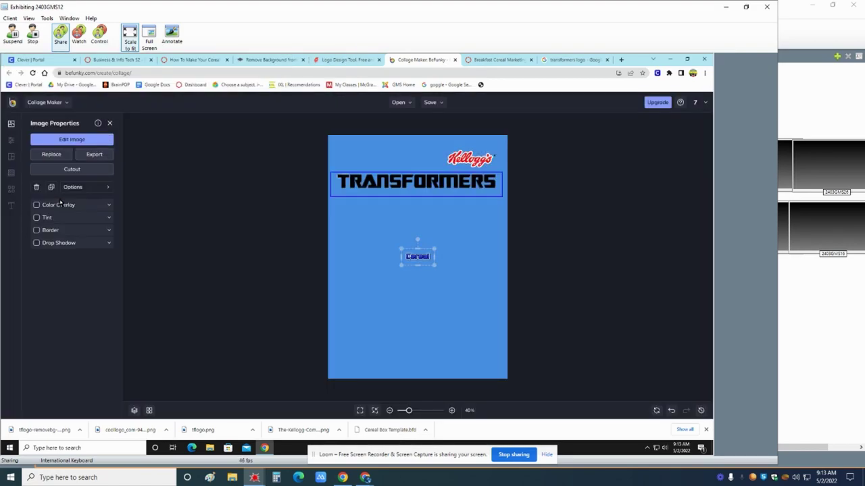
{"action": "left_click_drag", "start_coordinate": [416, 262], "coordinate": [498, 219]}
{"action": "left_click", "coordinate": [416, 257]}
{"action": "left_click_drag", "start_coordinate": [441, 217], "coordinate": [479, 213]}
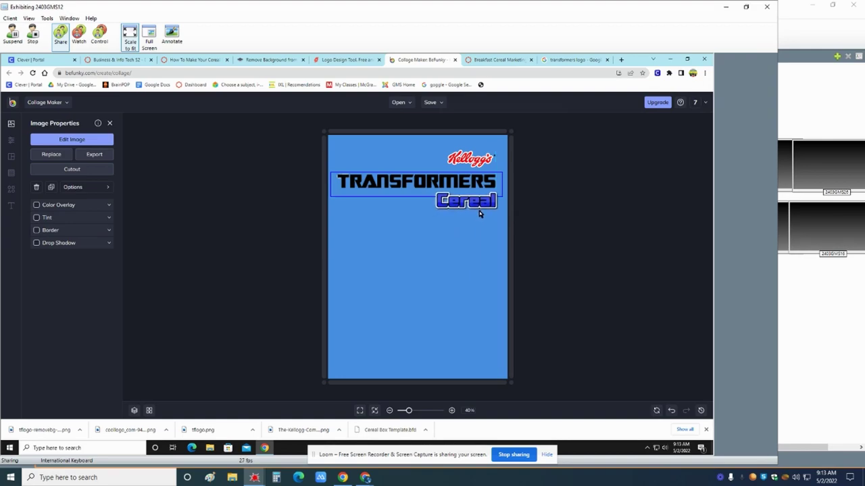
{"action": "left_click", "coordinate": [585, 257]}
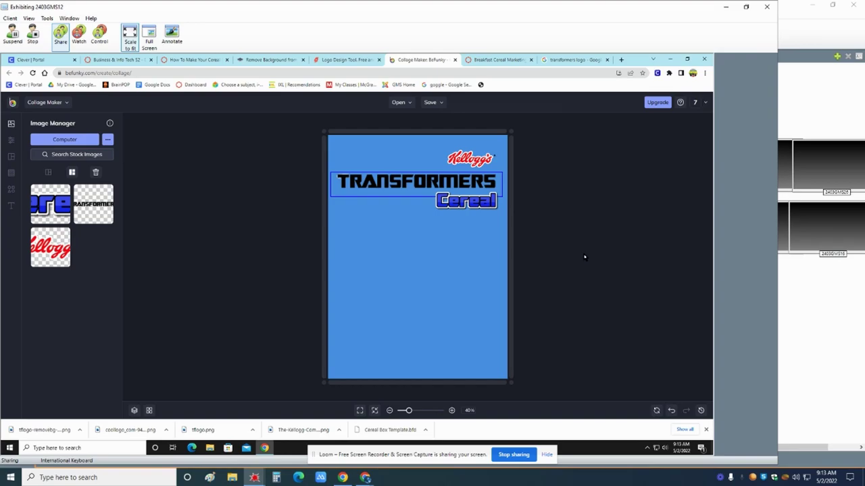
Step: Search Google Images for 'bumblebee transformer'
{"action": "left_click", "coordinate": [573, 61]}
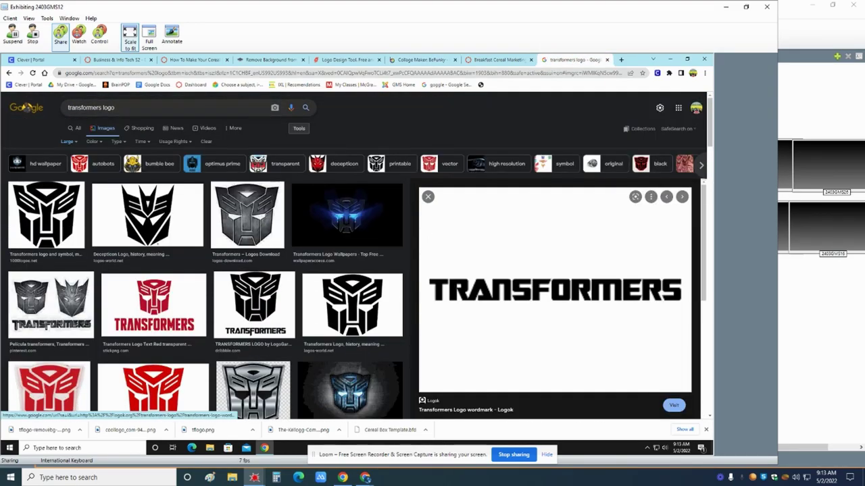
{"action": "left_click", "coordinate": [52, 110]}
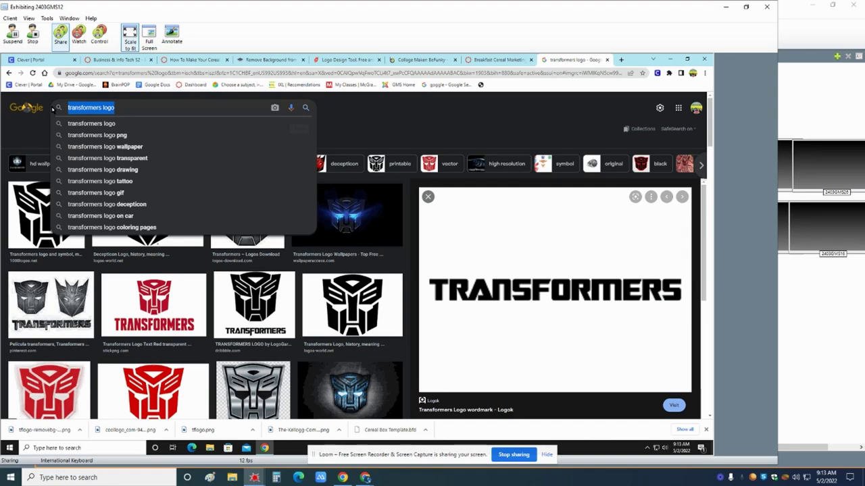
{"action": "type", "text": "op"}
{"action": "key", "text": "BackSpace"}
{"action": "key", "text": "BackSpace"}
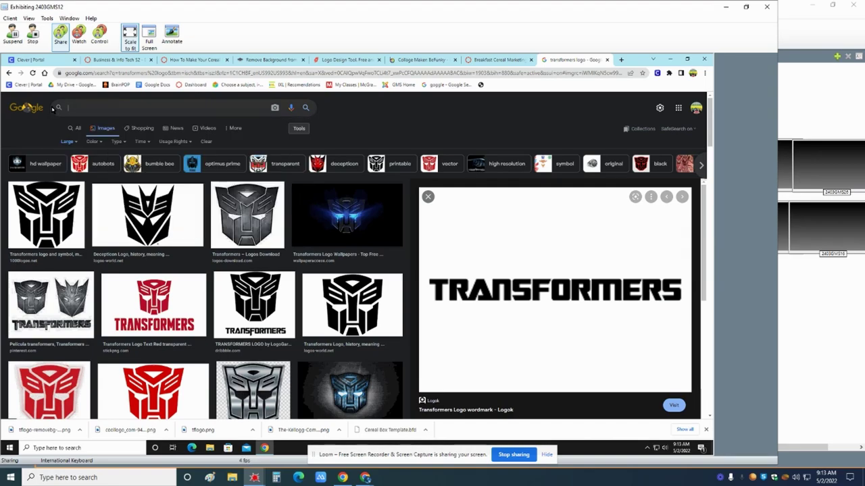
{"action": "type", "text": "bumbl"}
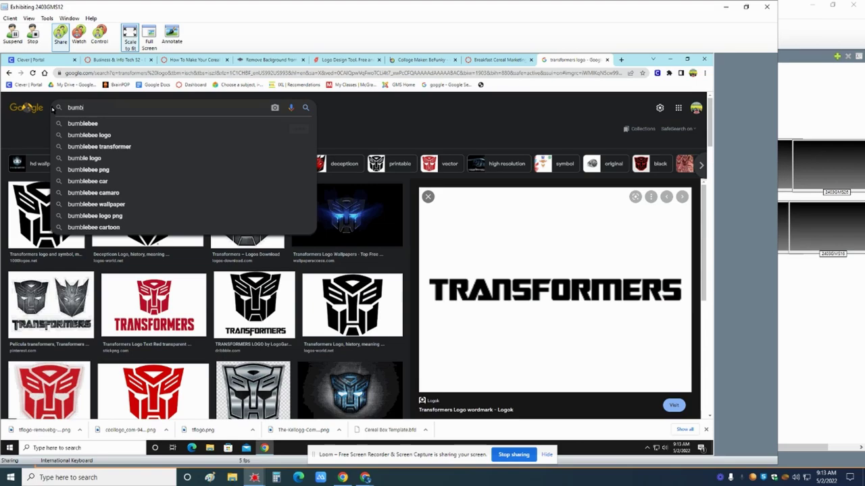
{"action": "left_click", "coordinate": [88, 147]}
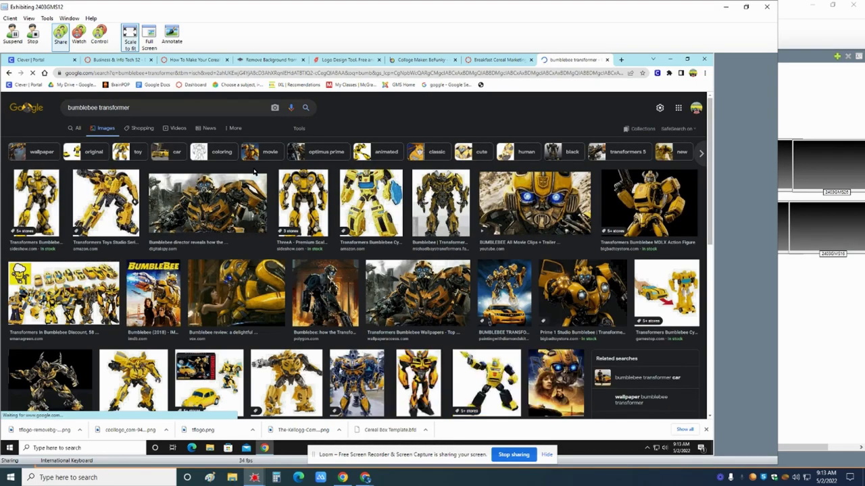
Step: Save the Bumblebee MDLX action figure image to Downloads as bbee
{"action": "left_click", "coordinate": [659, 198]}
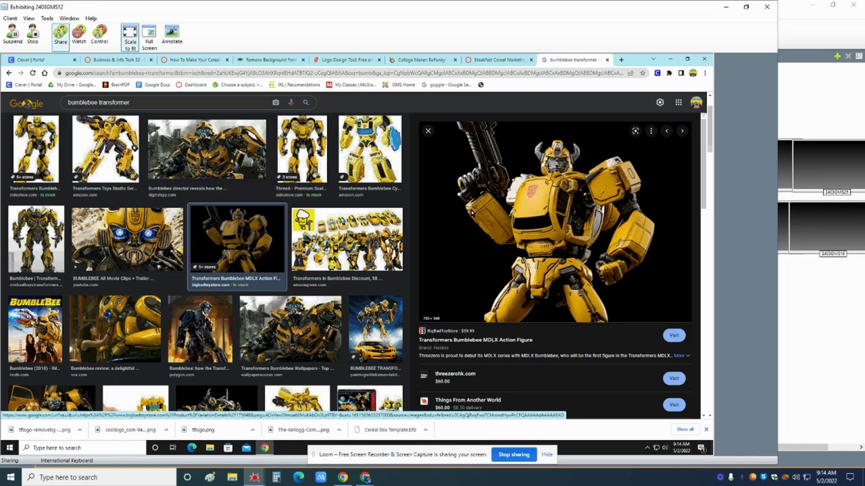
{"action": "right_click", "coordinate": [470, 213]}
{"action": "left_click", "coordinate": [507, 288]}
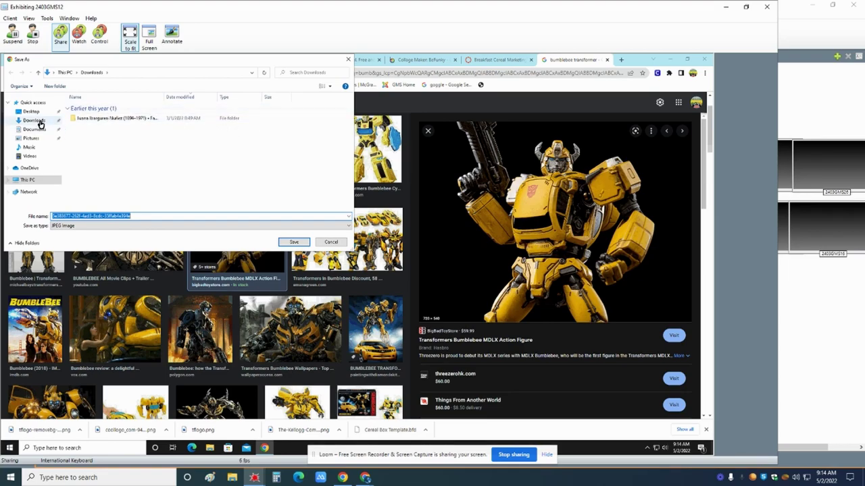
{"action": "type", "text": "bbee"}
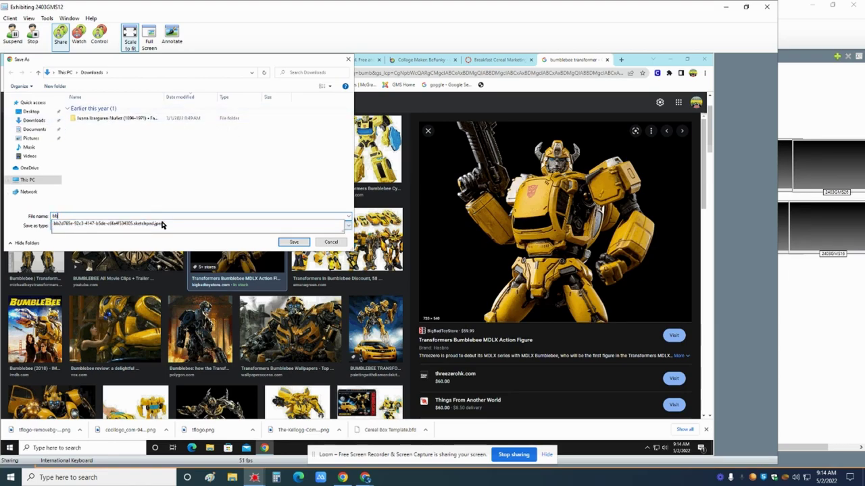
{"action": "left_click", "coordinate": [287, 243]}
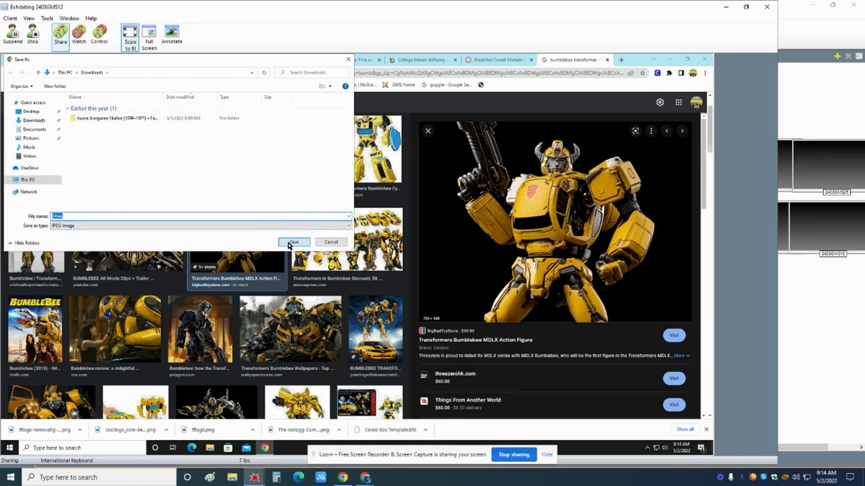
Step: In remove.bg, close the previous logo's edit view and upload the bbee photo
{"action": "left_click", "coordinate": [286, 62]}
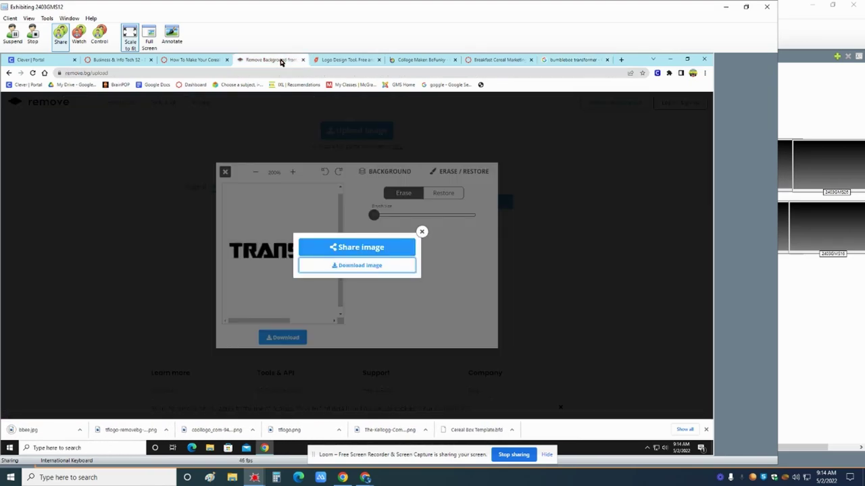
{"action": "left_click", "coordinate": [422, 232]}
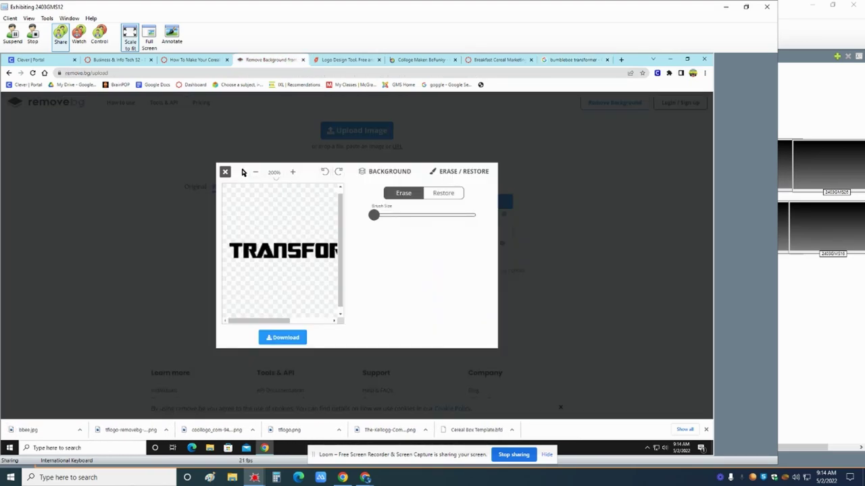
{"action": "left_click", "coordinate": [226, 173]}
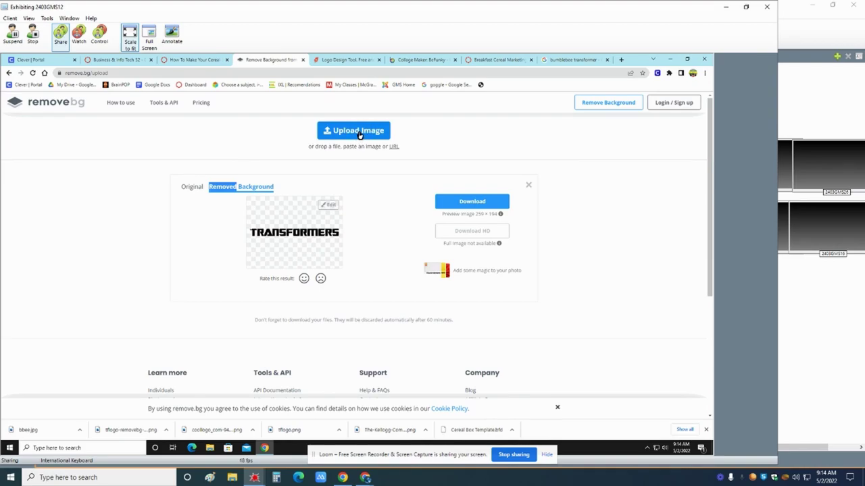
{"action": "left_click", "coordinate": [55, 103]}
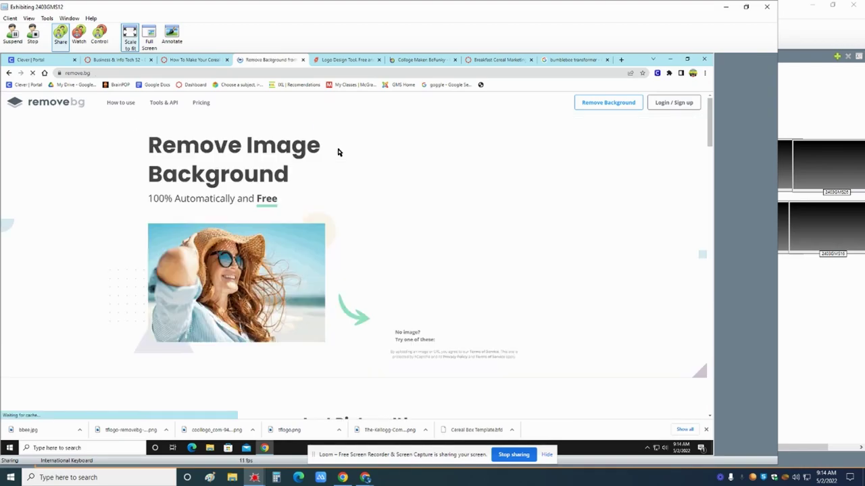
{"action": "left_click", "coordinate": [441, 262]}
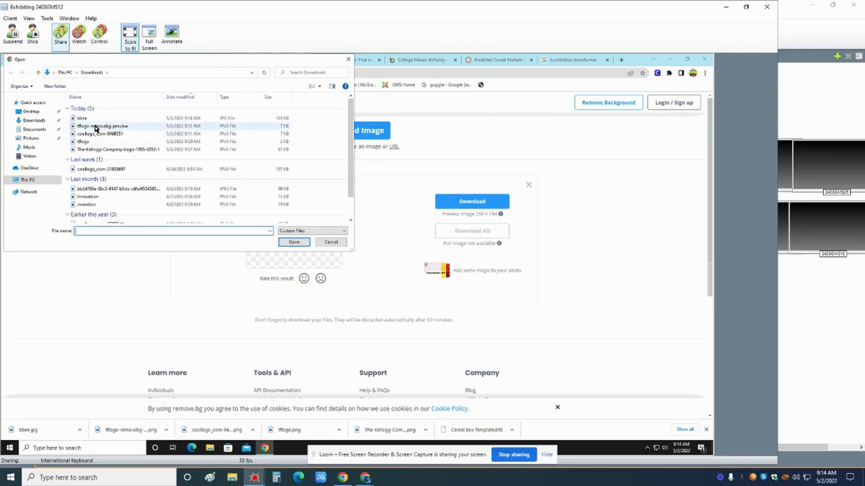
{"action": "double_click", "coordinate": [82, 119]}
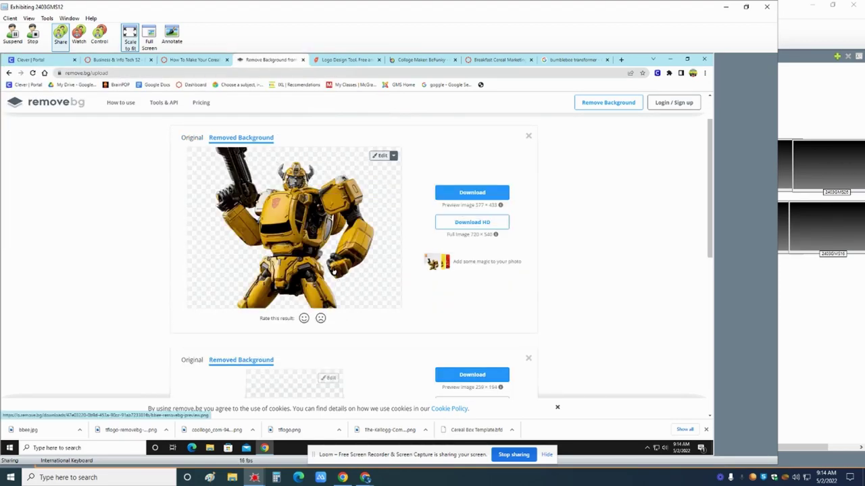
Step: Download the Bumblebee cut-out and add bbee-removebg-preview to the BeFunky cover as a layer
{"action": "left_click", "coordinate": [471, 193]}
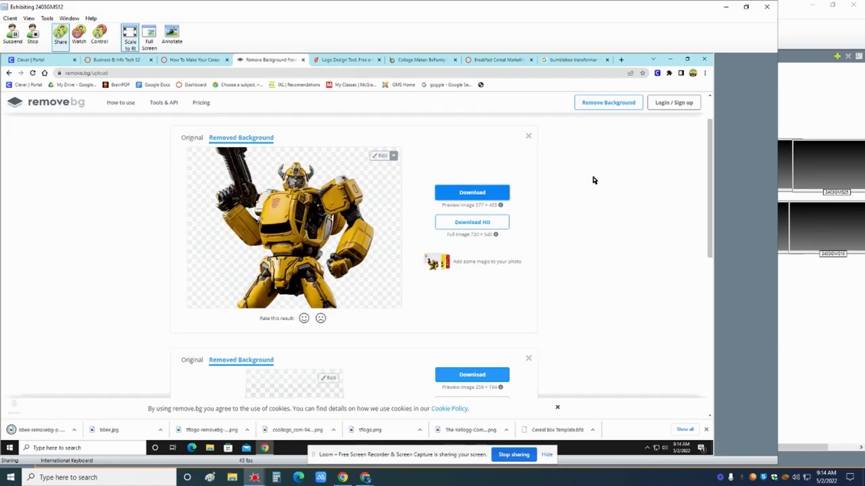
{"action": "left_click", "coordinate": [415, 59]}
{"action": "left_click", "coordinate": [91, 143]}
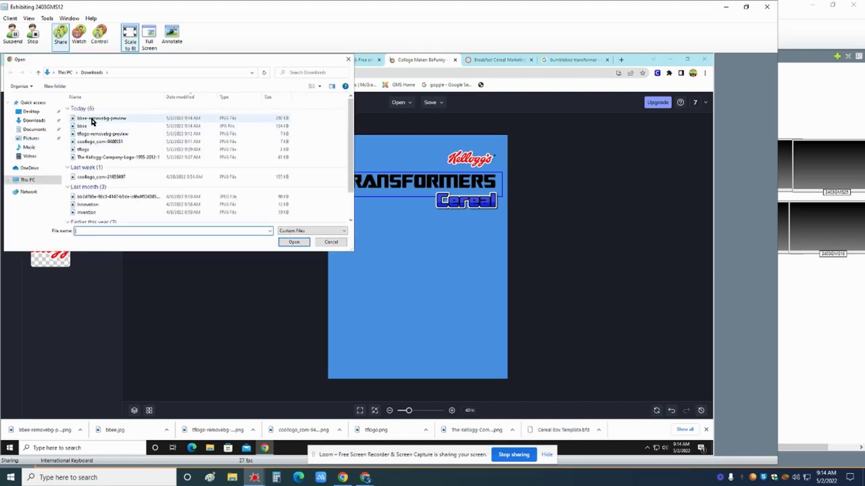
{"action": "left_click", "coordinate": [92, 119]}
{"action": "double_click", "coordinate": [92, 119]}
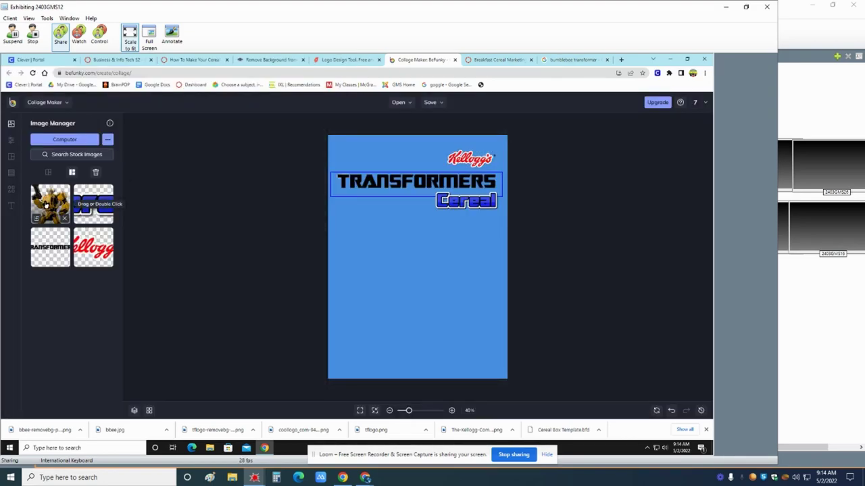
{"action": "left_click", "coordinate": [58, 210]}
{"action": "left_click", "coordinate": [58, 210]}
Step: Enlarge the Bumblebee figure and position it below the TRANSFORMERS Cereal title
{"action": "left_click_drag", "start_coordinate": [444, 280], "coordinate": [546, 371]}
{"action": "left_click_drag", "start_coordinate": [388, 237], "coordinate": [343, 183]}
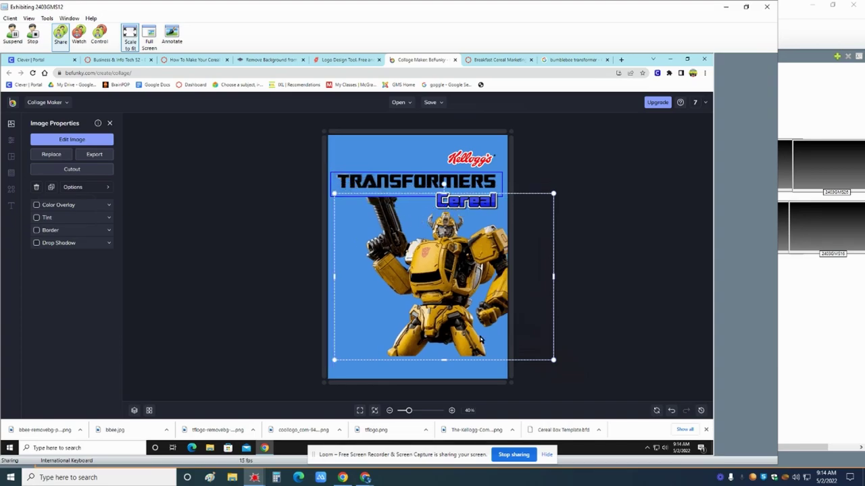
{"action": "left_click_drag", "start_coordinate": [461, 312], "coordinate": [464, 313]}
{"action": "left_click_drag", "start_coordinate": [556, 359], "coordinate": [583, 382]}
{"action": "left_click", "coordinate": [685, 346]}
{"action": "left_click_drag", "start_coordinate": [459, 291], "coordinate": [473, 290]}
{"action": "left_click", "coordinate": [660, 233]}
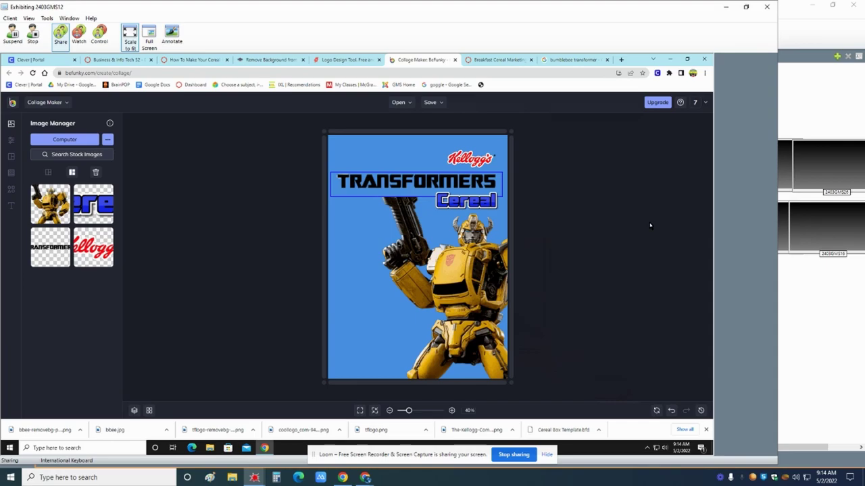
Step: Replace the image search with 'corn pops'
{"action": "left_click", "coordinate": [558, 62]}
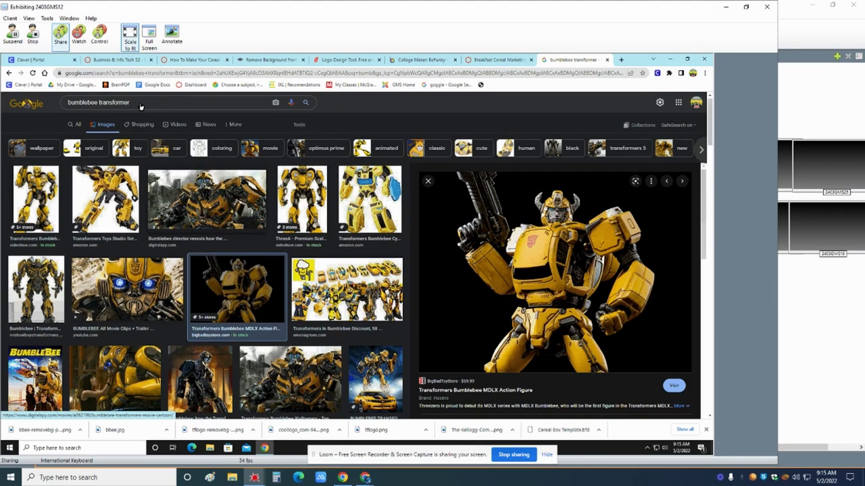
{"action": "triple_click", "coordinate": [101, 108]}
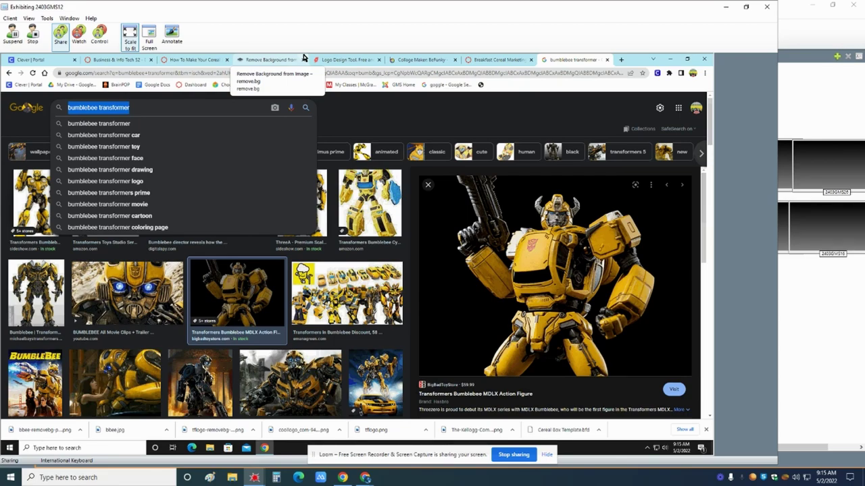
{"action": "type", "text": "c"}
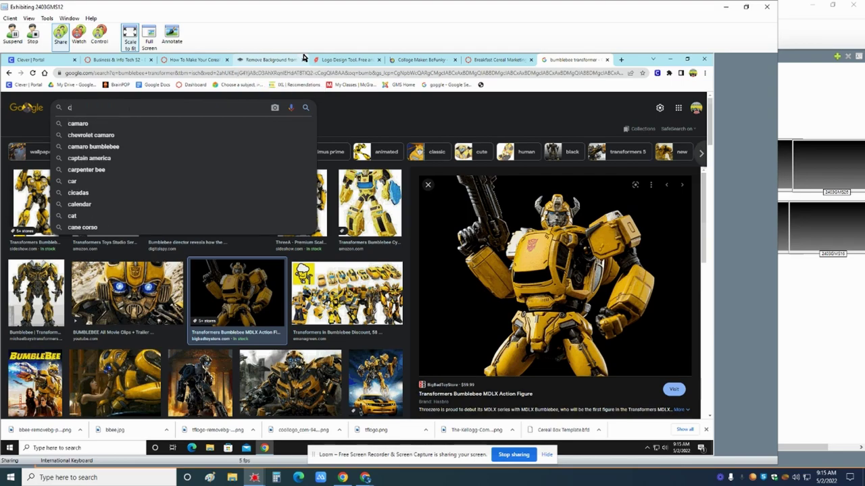
{"action": "type", "text": "orn pops"}
{"action": "key", "text": "Return"}
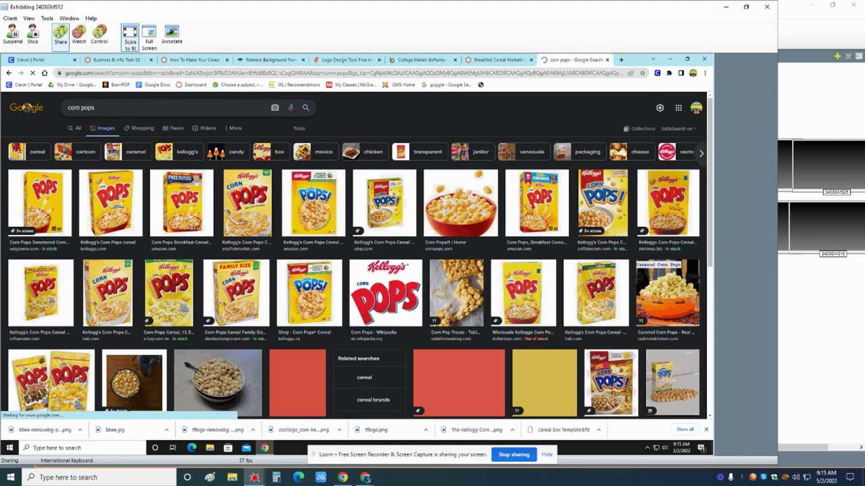
Step: Save the red Corn Pops cereal bowl image to Downloads
{"action": "left_click", "coordinate": [473, 200]}
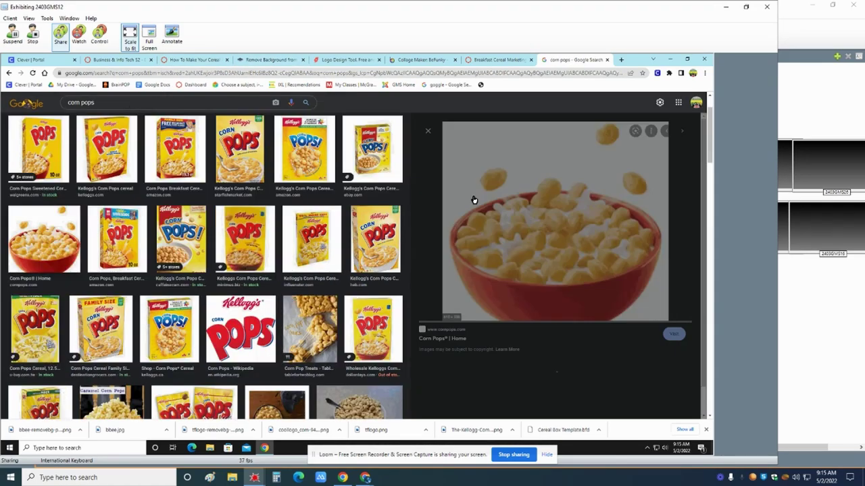
{"action": "right_click", "coordinate": [528, 200]}
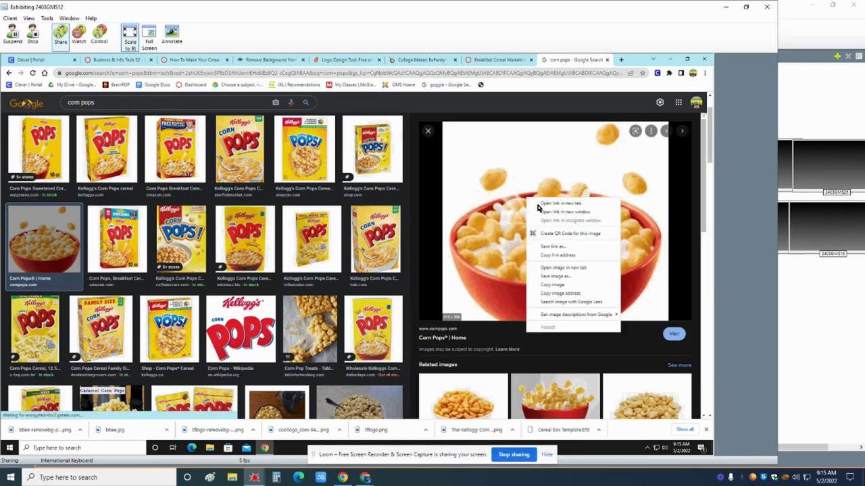
{"action": "left_click", "coordinate": [563, 279]}
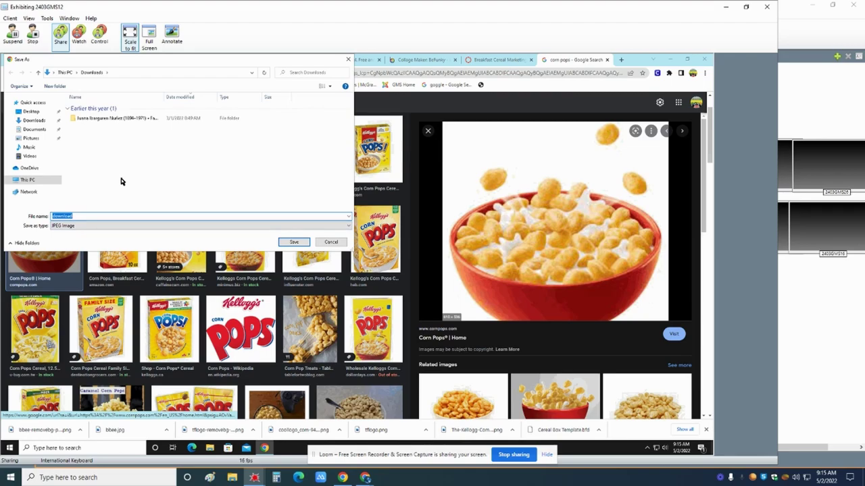
{"action": "type", "text": "bowl"}
{"action": "key", "text": "Return"}
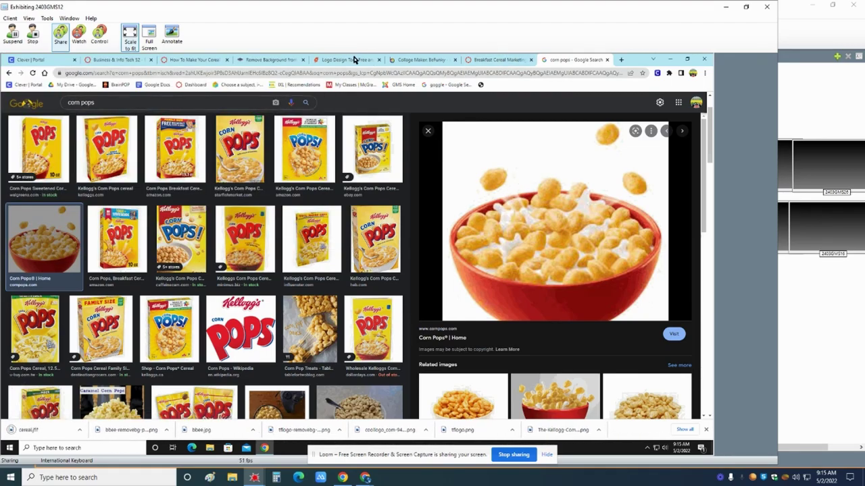
Step: Upload the cereal image to remove.bg and download its background-free cut-out
{"action": "left_click", "coordinate": [282, 60]}
{"action": "scroll", "coordinate": [310, 162], "scroll_direction": "up", "scroll_amount": 2}
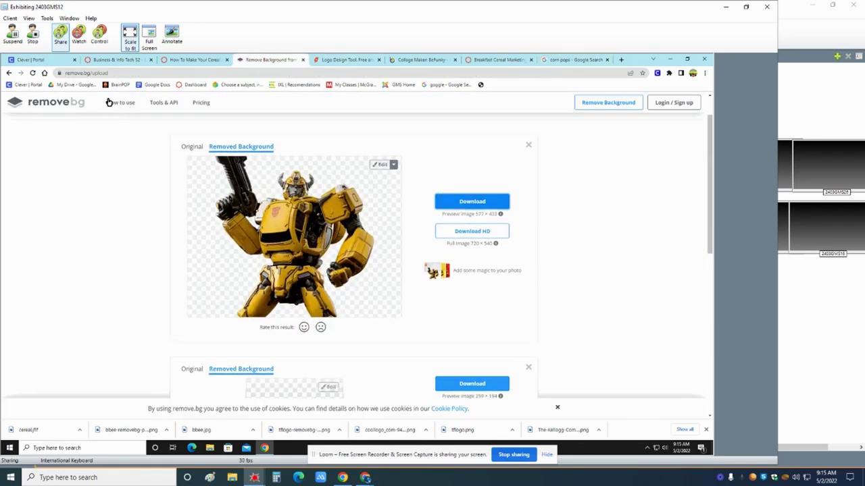
{"action": "left_click", "coordinate": [353, 130]}
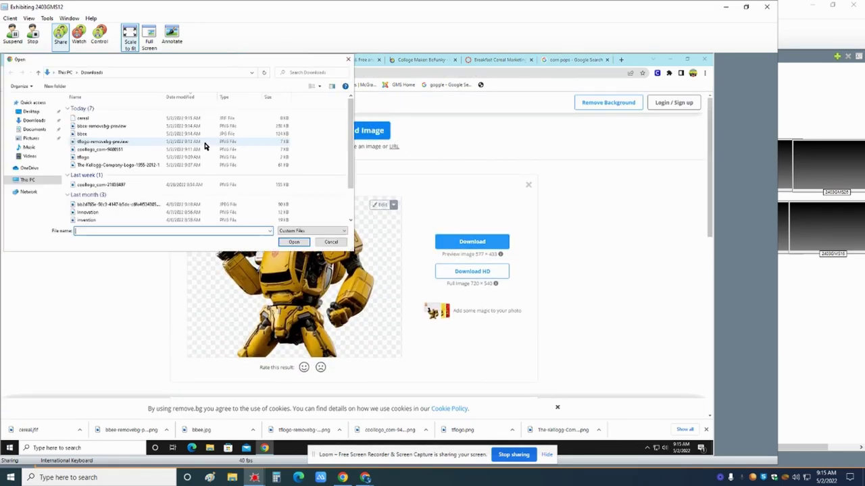
{"action": "double_click", "coordinate": [101, 121]}
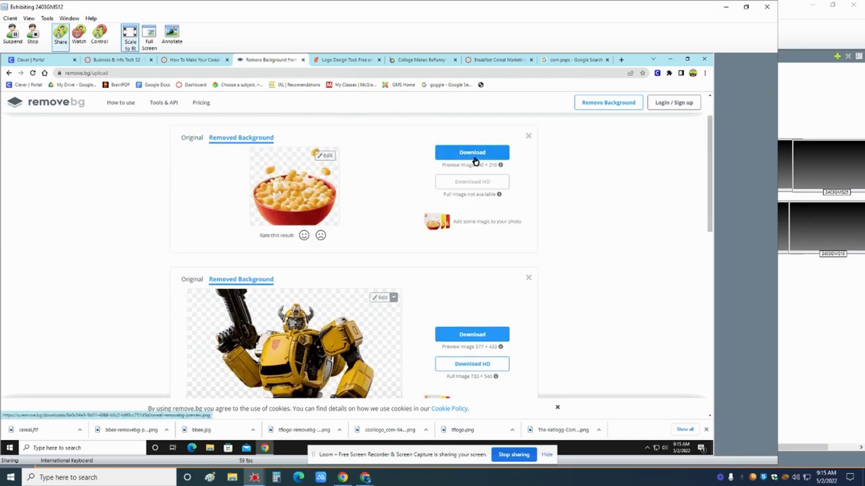
{"action": "left_click", "coordinate": [474, 154]}
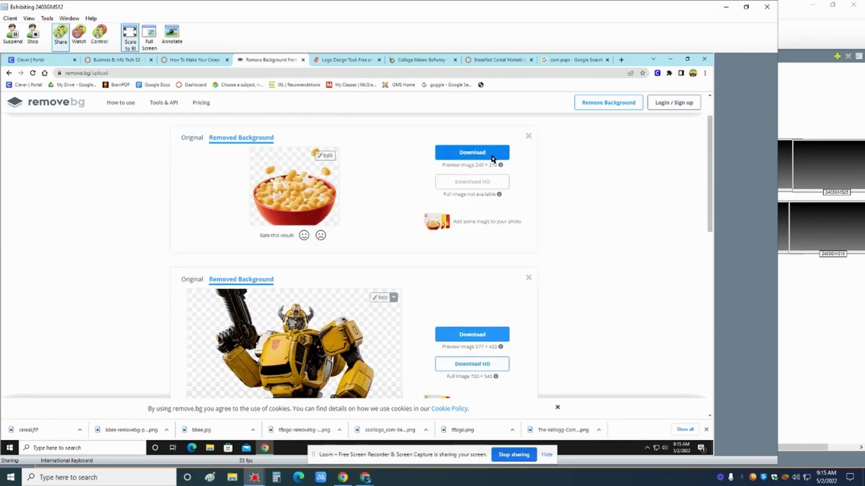
{"action": "left_click", "coordinate": [340, 61]}
Step: Add cereal-removebg-preview to the cover, enlarge it, and move it to the bottom-left corner
{"action": "left_click", "coordinate": [421, 60]}
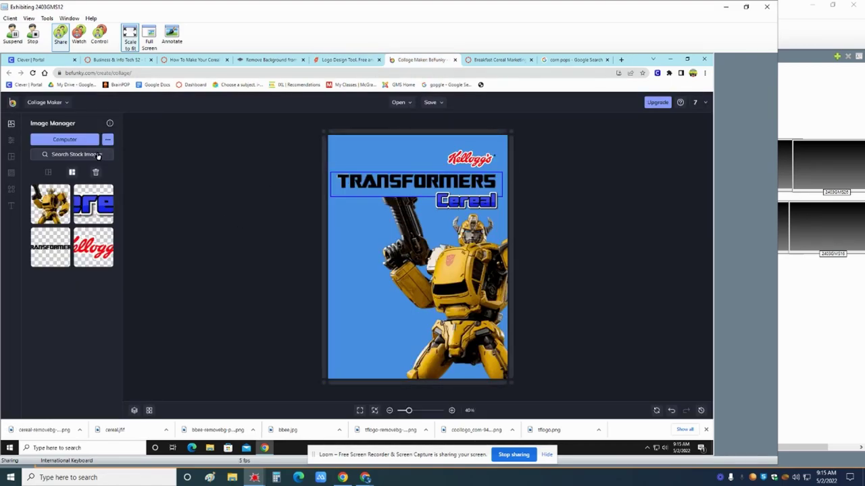
{"action": "left_click", "coordinate": [69, 138]}
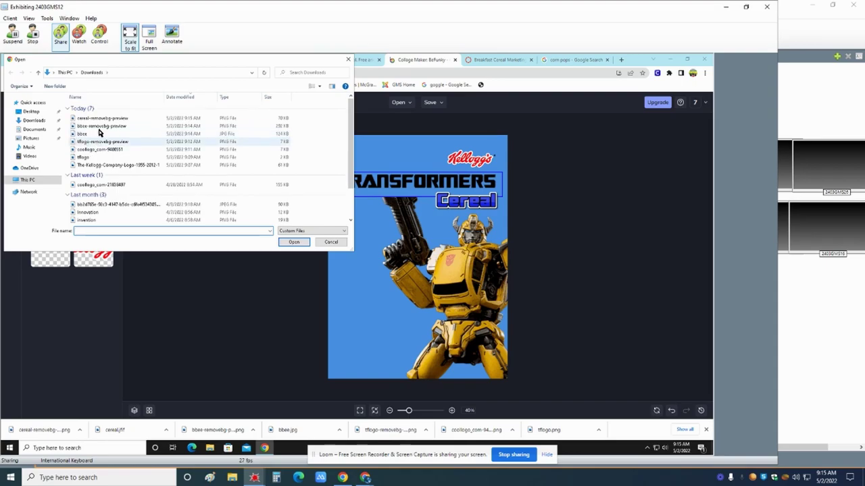
{"action": "double_click", "coordinate": [101, 119]}
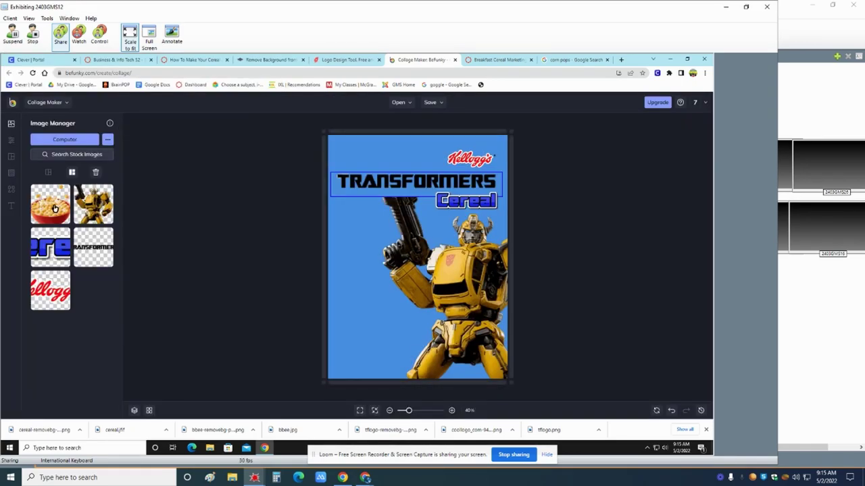
{"action": "left_click", "coordinate": [54, 208]}
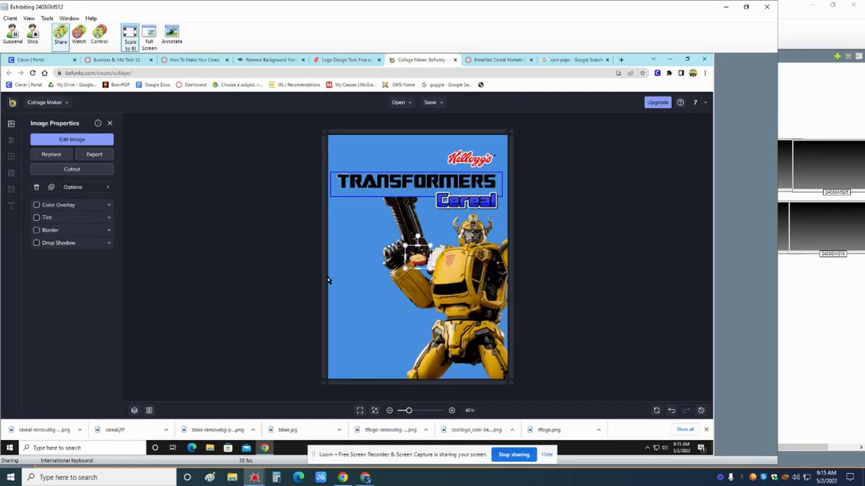
{"action": "left_click_drag", "start_coordinate": [406, 268], "coordinate": [286, 320]}
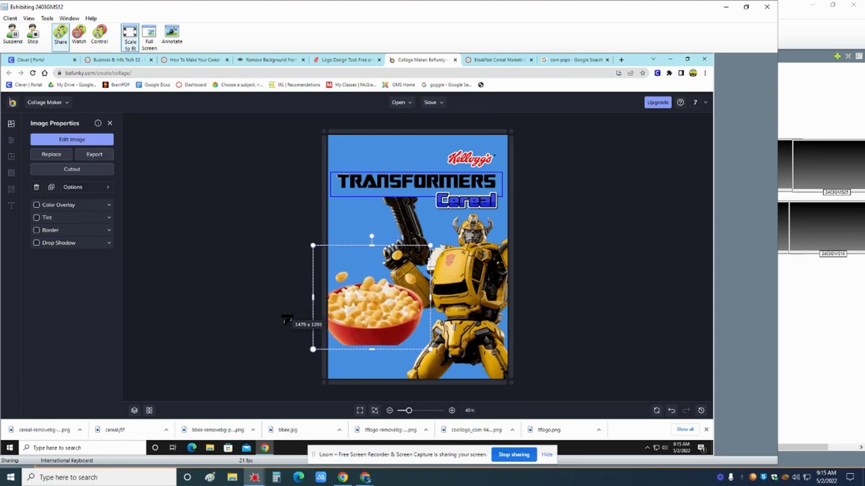
{"action": "left_click_drag", "start_coordinate": [431, 349], "coordinate": [450, 368]}
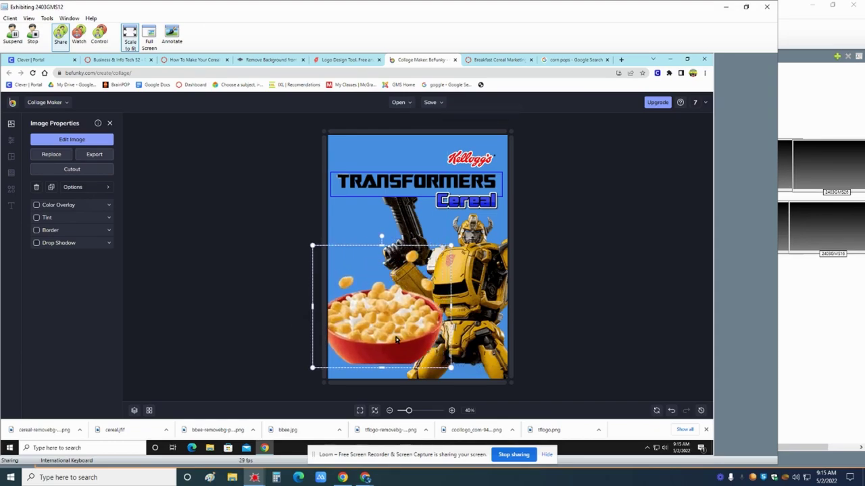
{"action": "left_click_drag", "start_coordinate": [396, 339], "coordinate": [384, 358]}
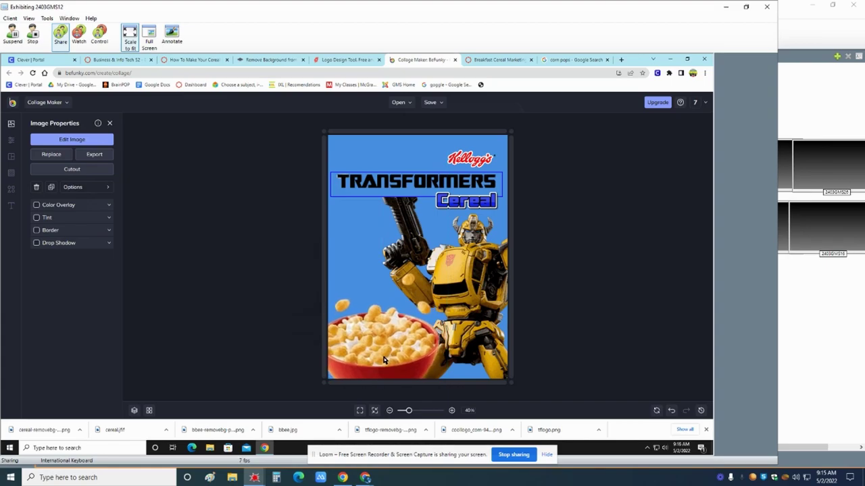
Step: Select the TRANSFORMERS title layer and nudge it upward
{"action": "left_click", "coordinate": [386, 171]}
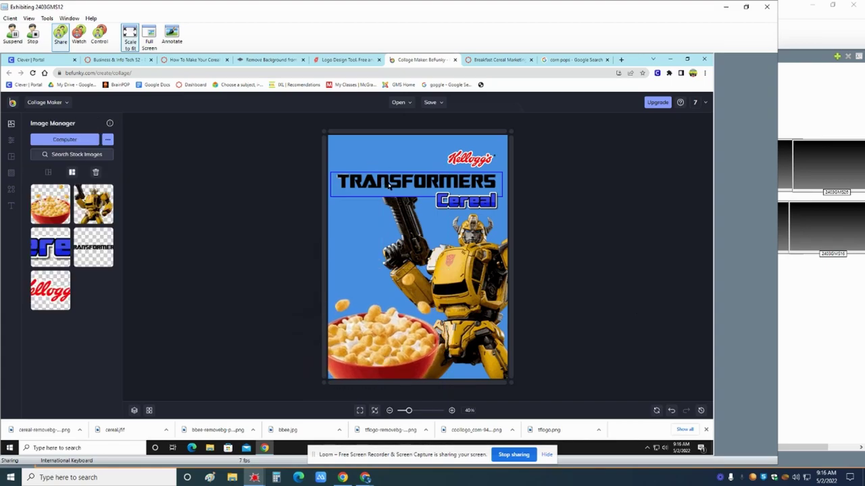
{"action": "left_click", "coordinate": [467, 160]}
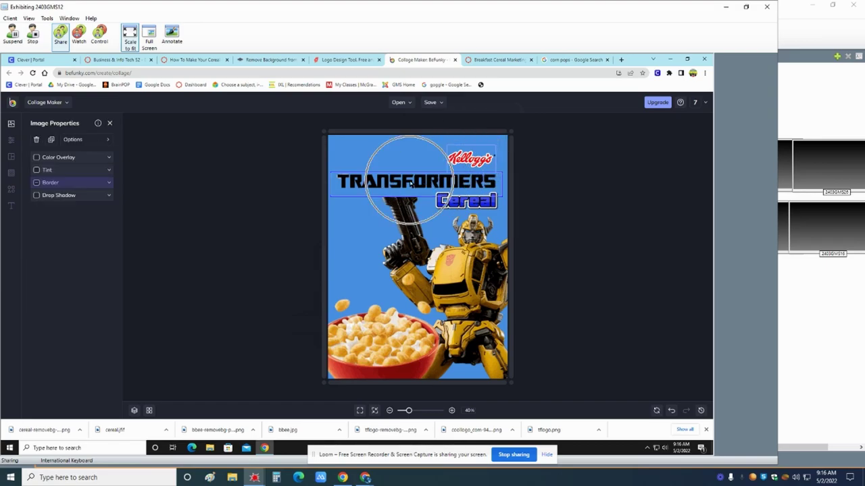
{"action": "left_click", "coordinate": [467, 201]}
{"action": "left_click", "coordinate": [467, 202]}
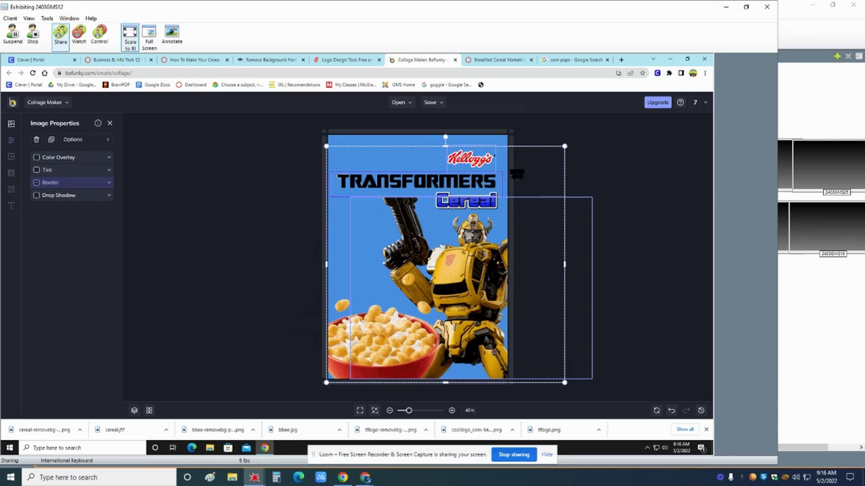
{"action": "left_click", "coordinate": [477, 201]}
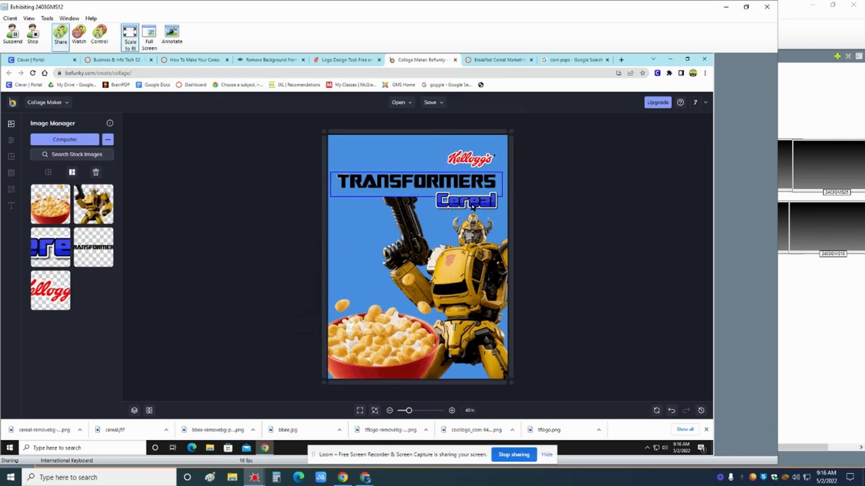
{"action": "left_click", "coordinate": [471, 206]}
{"action": "left_click", "coordinate": [471, 206]}
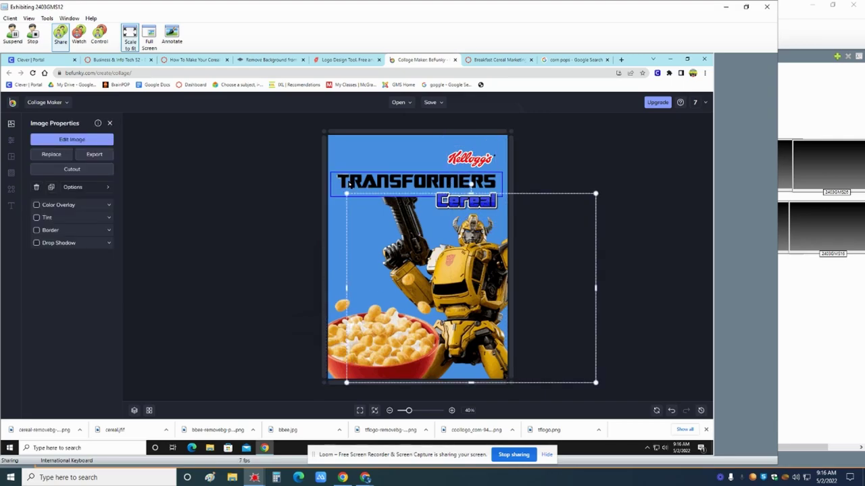
{"action": "left_click", "coordinate": [490, 150]}
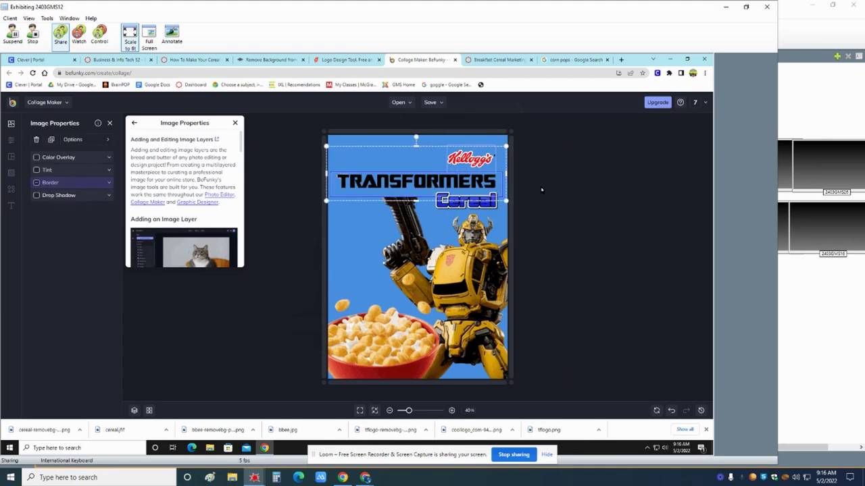
{"action": "key", "text": "Up"}
{"action": "key", "text": "Up"}
{"action": "key", "text": "Up"}
{"action": "key", "text": "Up"}
{"action": "key", "text": "Up"}
{"action": "key", "text": "Up"}
{"action": "key", "text": "Up"}
{"action": "key", "text": "Up"}
{"action": "key", "text": "Up"}
{"action": "key", "text": "Up"}
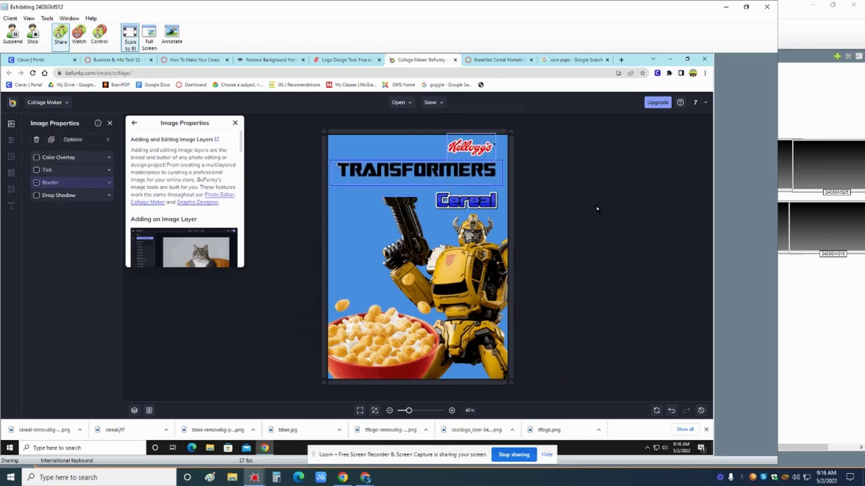
Step: Nudge the robot image down and the Cereal wordmark up beneath TRANSFORMERS
{"action": "left_click", "coordinate": [588, 209]}
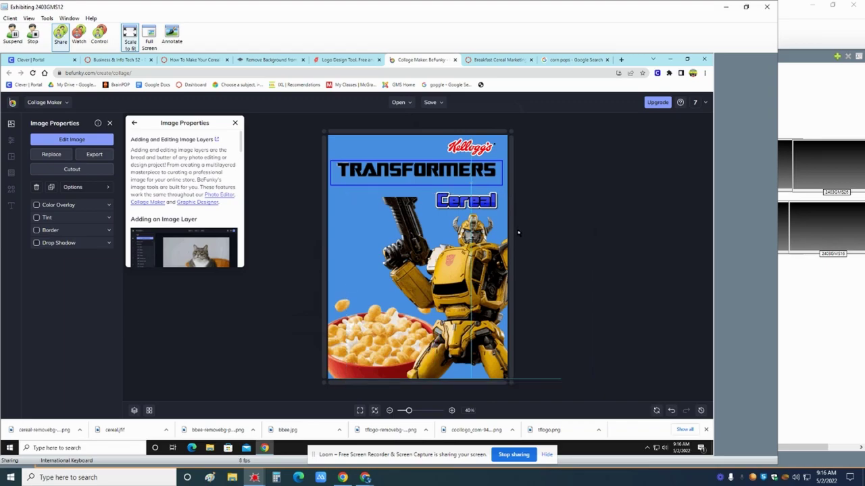
{"action": "key", "text": "Down"}
{"action": "key", "text": "Down"}
{"action": "key", "text": "Down"}
{"action": "key", "text": "Down"}
{"action": "key", "text": "Down"}
{"action": "key", "text": "Down"}
{"action": "left_click", "coordinate": [480, 196]}
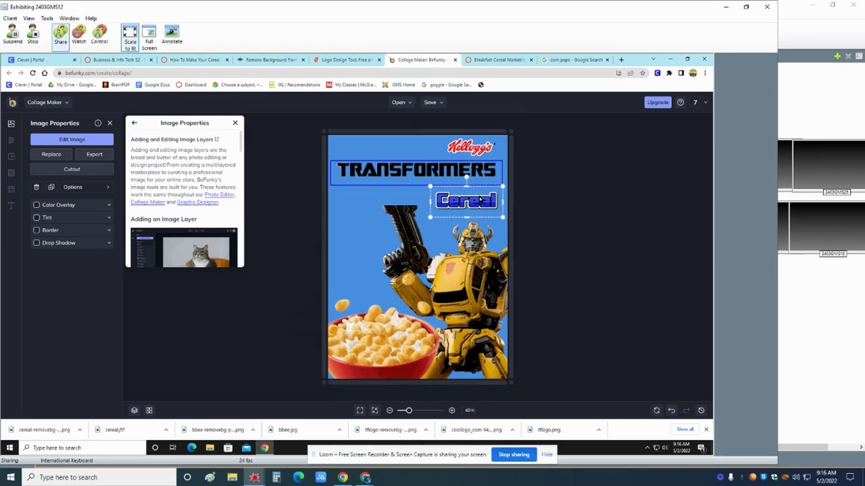
{"action": "key", "text": "Up"}
{"action": "key", "text": "Up"}
{"action": "key", "text": "Up"}
{"action": "key", "text": "Up"}
{"action": "key", "text": "Up"}
{"action": "key", "text": "Up"}
{"action": "key", "text": "Up"}
{"action": "key", "text": "Up"}
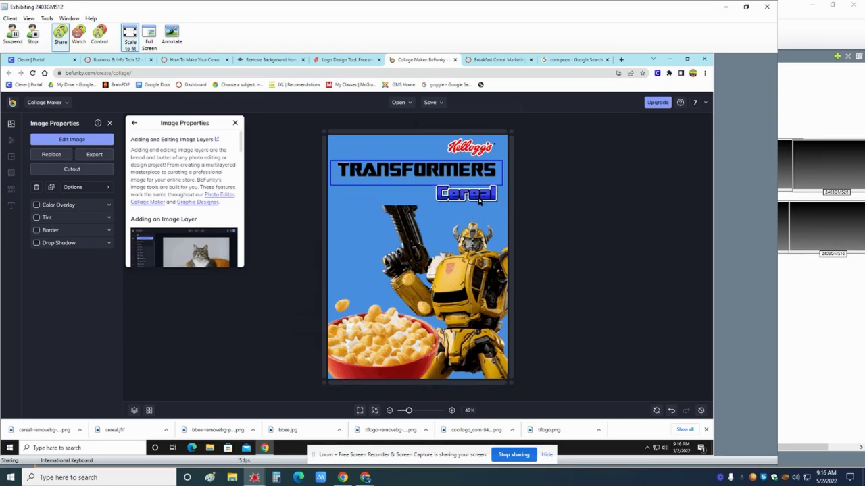
Step: Move the robot image up and enlarge it to fill more of the cover
{"action": "left_click", "coordinate": [470, 258]}
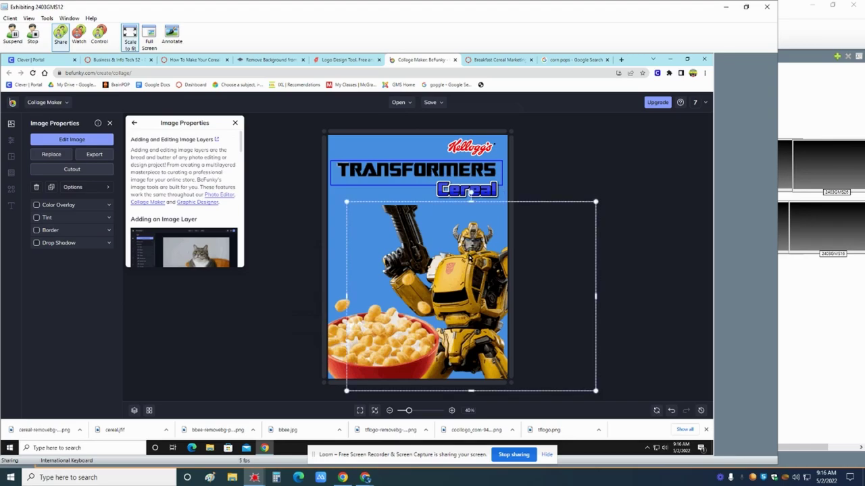
{"action": "key", "text": "Up"}
{"action": "key", "text": "Up"}
{"action": "key", "text": "Up"}
{"action": "key", "text": "Up"}
{"action": "key", "text": "Up"}
{"action": "key", "text": "Up"}
{"action": "key", "text": "Up"}
{"action": "key", "text": "Up"}
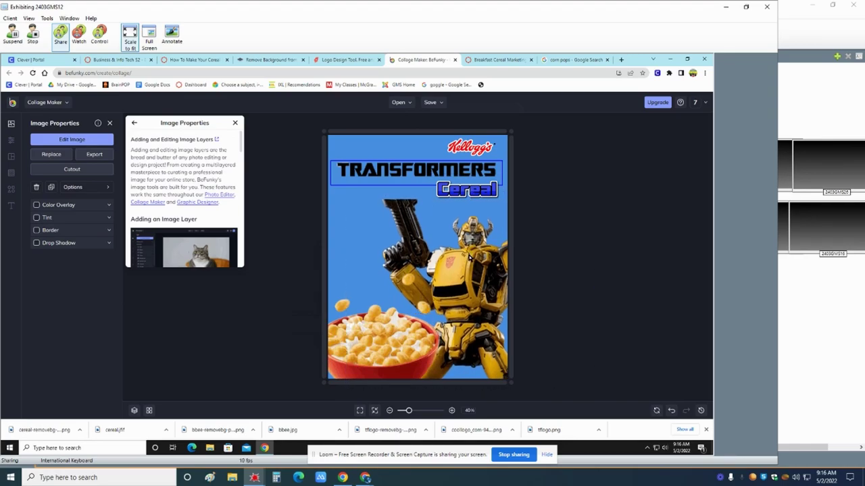
{"action": "key", "text": "Up"}
{"action": "key", "text": "Up"}
{"action": "key", "text": "Up"}
{"action": "key", "text": "Up"}
{"action": "key", "text": "Up"}
{"action": "key", "text": "Up"}
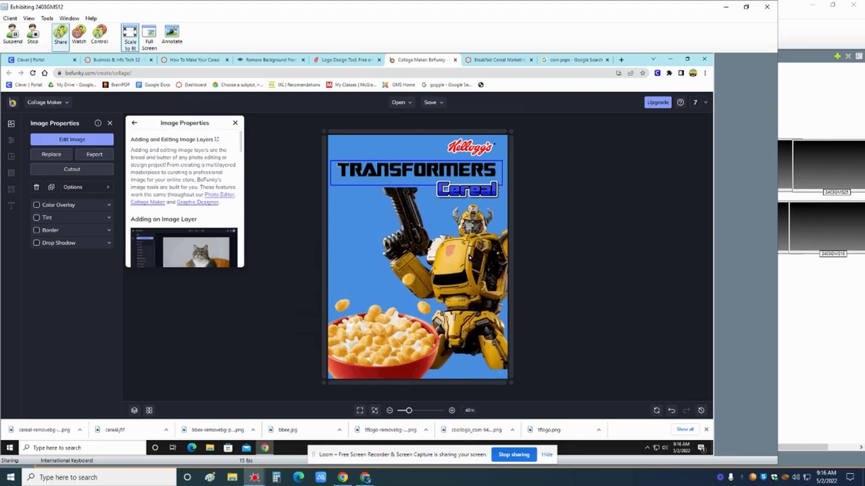
{"action": "left_click", "coordinate": [469, 261]}
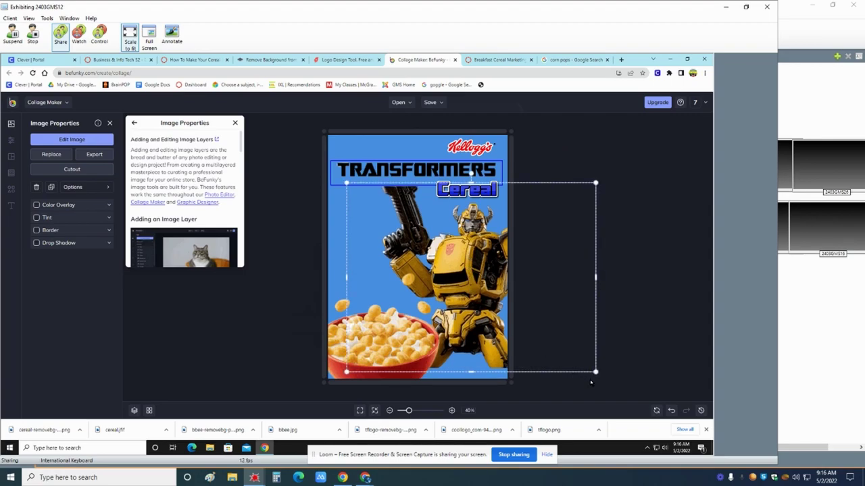
{"action": "left_click_drag", "start_coordinate": [594, 372], "coordinate": [614, 390]}
{"action": "left_click", "coordinate": [415, 350]}
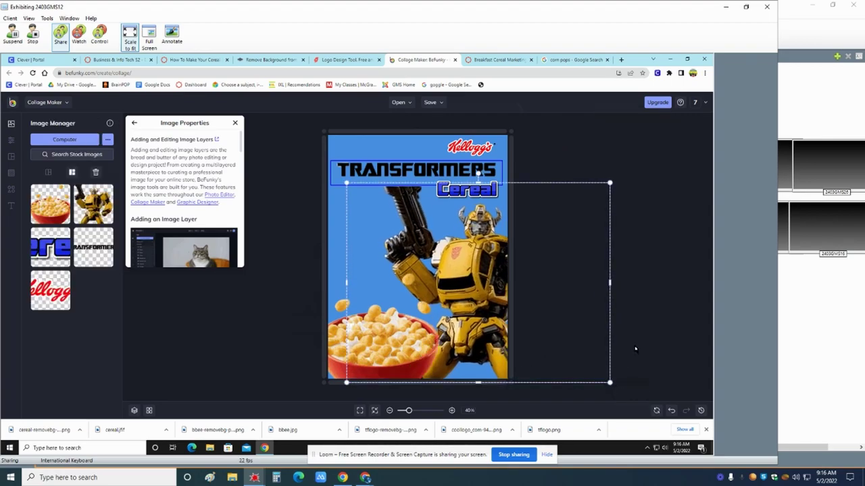
Step: Change the Bumblebee robot's layer order relative to the cereal bowl
{"action": "left_click", "coordinate": [414, 350]}
{"action": "left_click", "coordinate": [463, 337]}
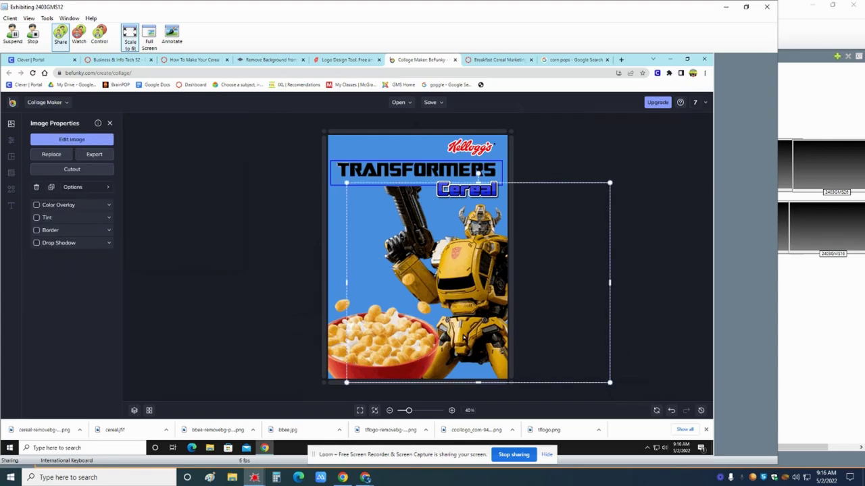
{"action": "left_click", "coordinate": [410, 342]}
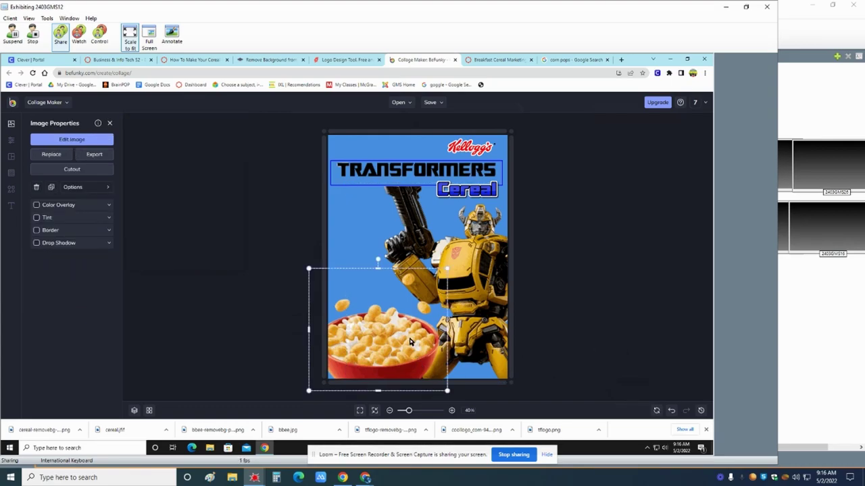
{"action": "left_click", "coordinate": [471, 335]}
{"action": "right_click", "coordinate": [469, 333]}
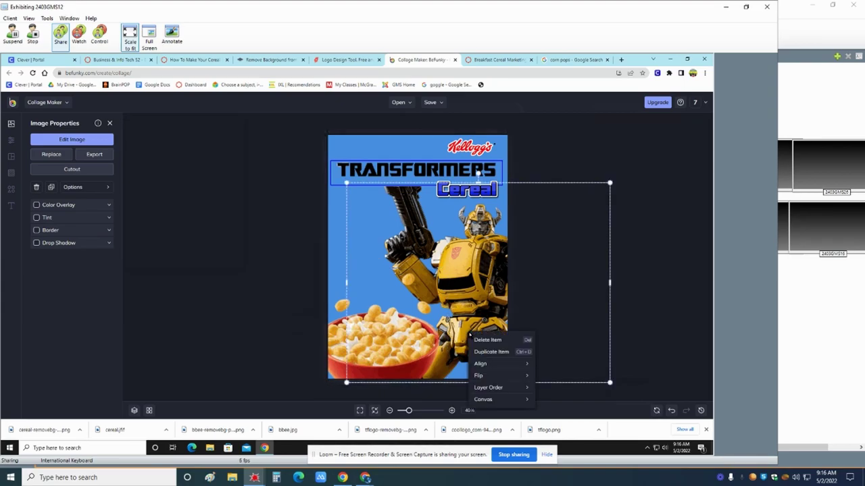
{"action": "mouse_move", "coordinate": [491, 389]}
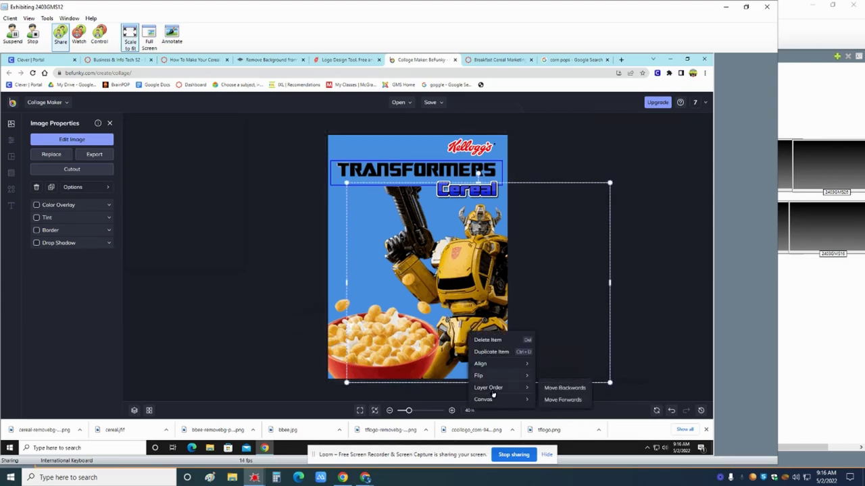
{"action": "left_click", "coordinate": [566, 400]}
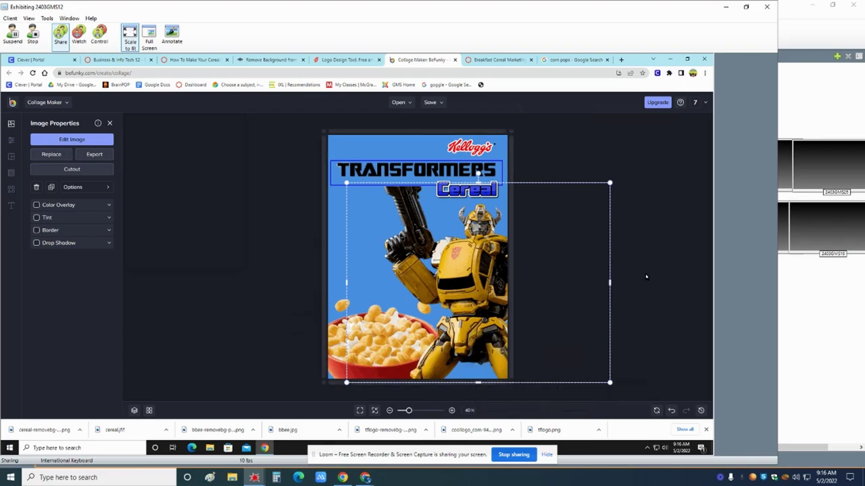
{"action": "left_click", "coordinate": [580, 303]}
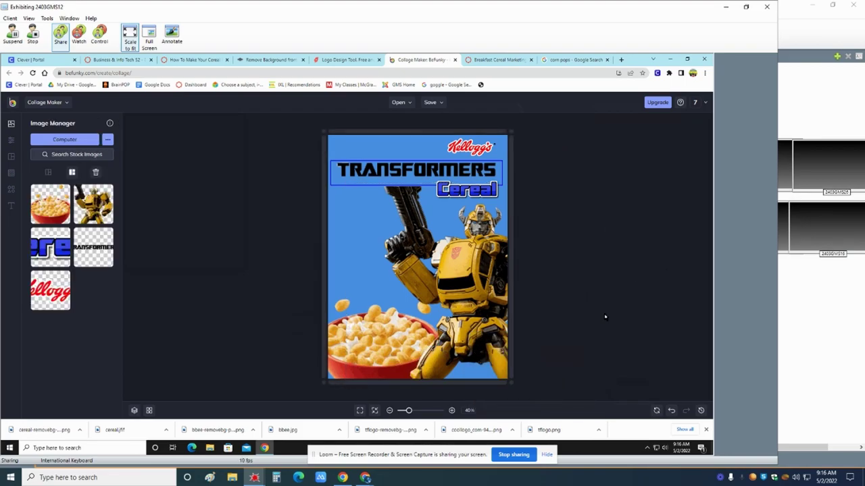
Step: Send the cereal bowl backward, behind the robot, via Layer Order
{"action": "left_click", "coordinate": [380, 349]}
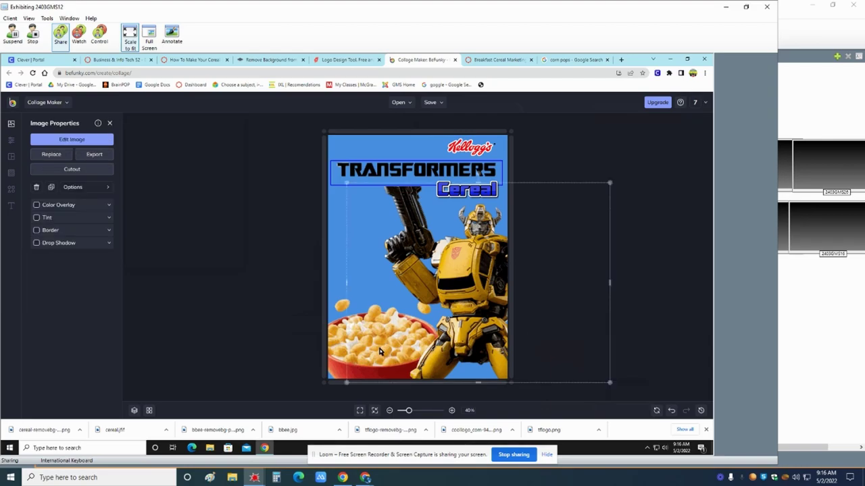
{"action": "left_click", "coordinate": [339, 352]}
{"action": "right_click", "coordinate": [338, 273]}
{"action": "mouse_move", "coordinate": [358, 329]}
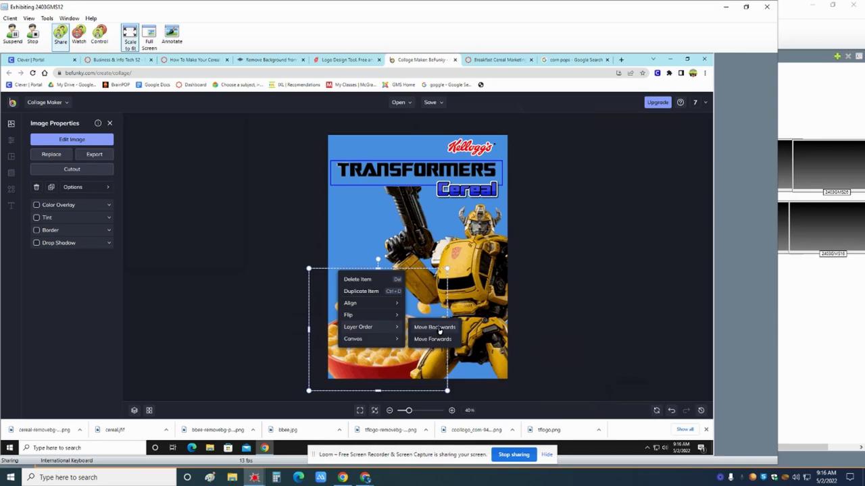
{"action": "left_click", "coordinate": [450, 332]}
{"action": "left_click", "coordinate": [619, 347]}
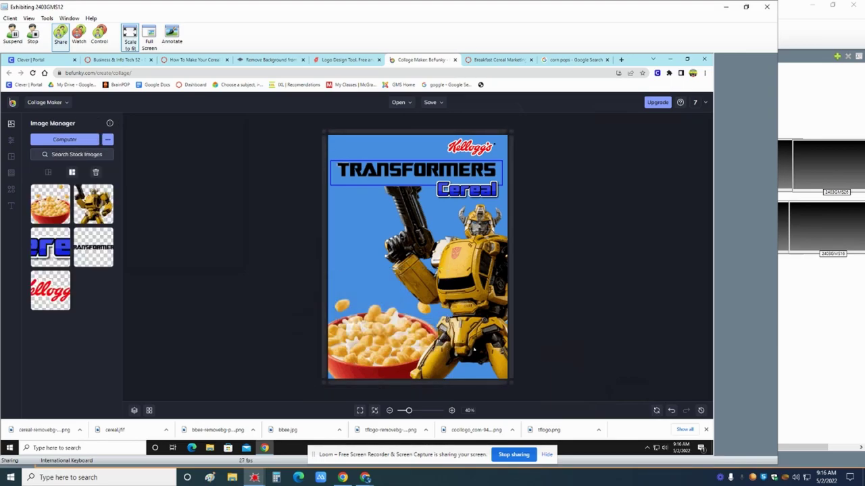
{"action": "left_click", "coordinate": [335, 353]}
{"action": "right_click", "coordinate": [345, 345]}
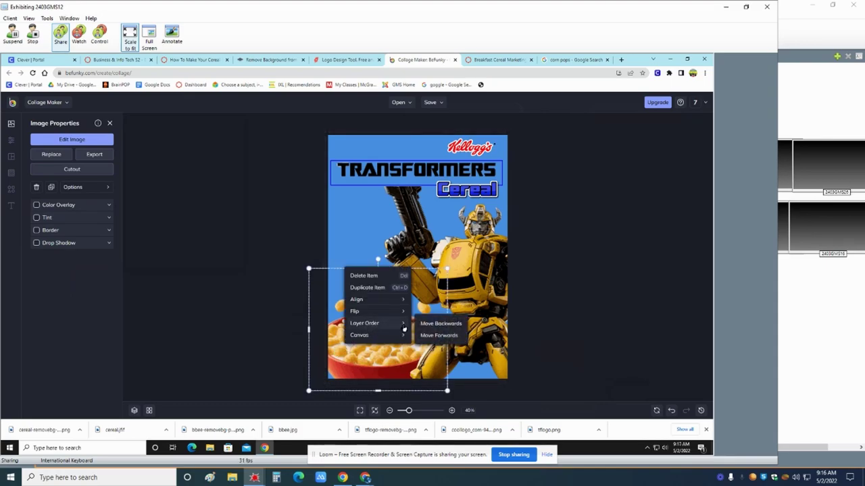
{"action": "mouse_move", "coordinate": [404, 328]}
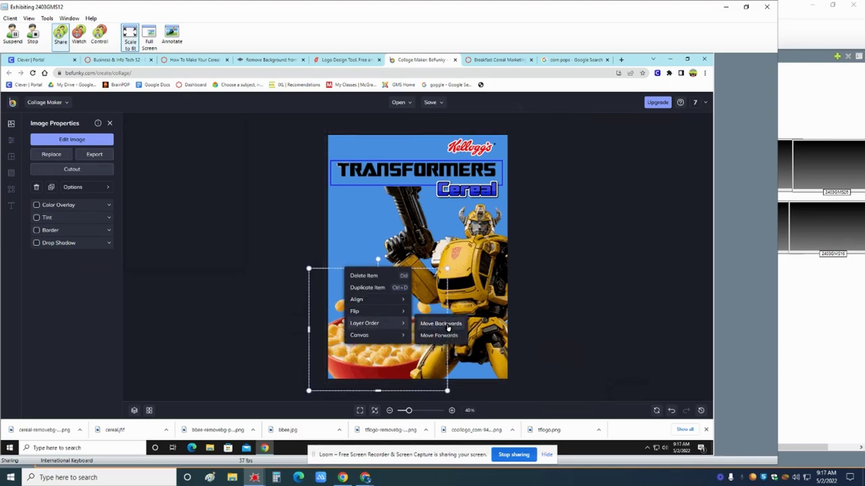
{"action": "left_click", "coordinate": [454, 327]}
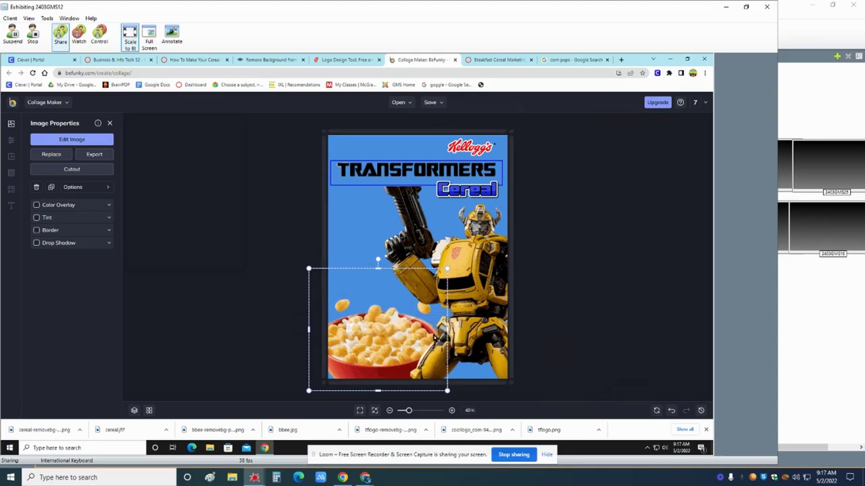
Step: Bring the cereal bowl forward so it overlaps Bumblebee's lower body
{"action": "left_click", "coordinate": [370, 340]}
{"action": "right_click", "coordinate": [370, 339]}
{"action": "mouse_move", "coordinate": [393, 395]}
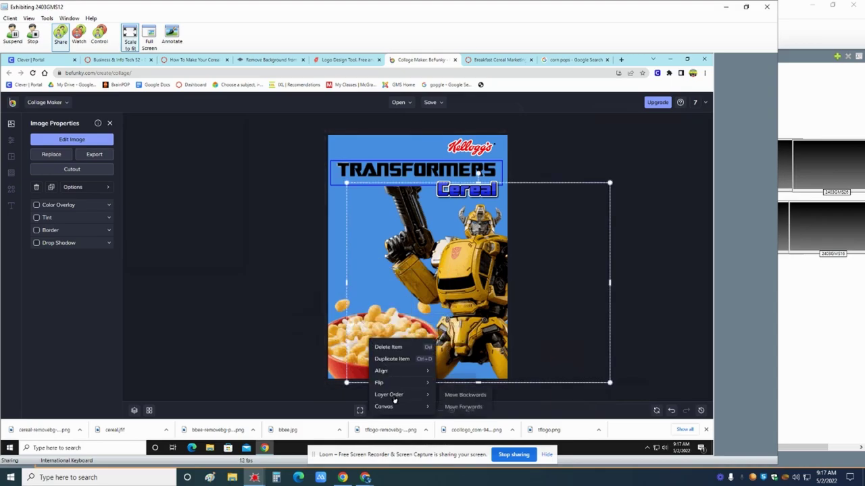
{"action": "left_click", "coordinate": [463, 407]}
{"action": "left_click", "coordinate": [336, 342]}
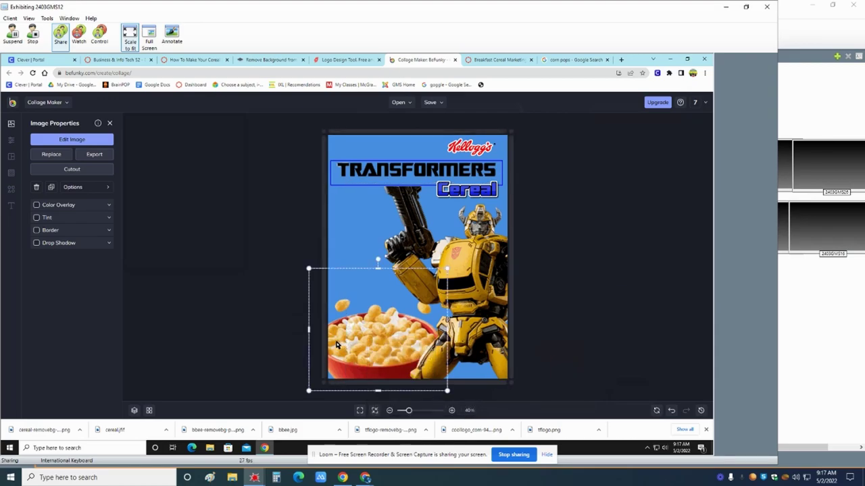
{"action": "right_click", "coordinate": [338, 342]}
{"action": "mouse_move", "coordinate": [360, 398]}
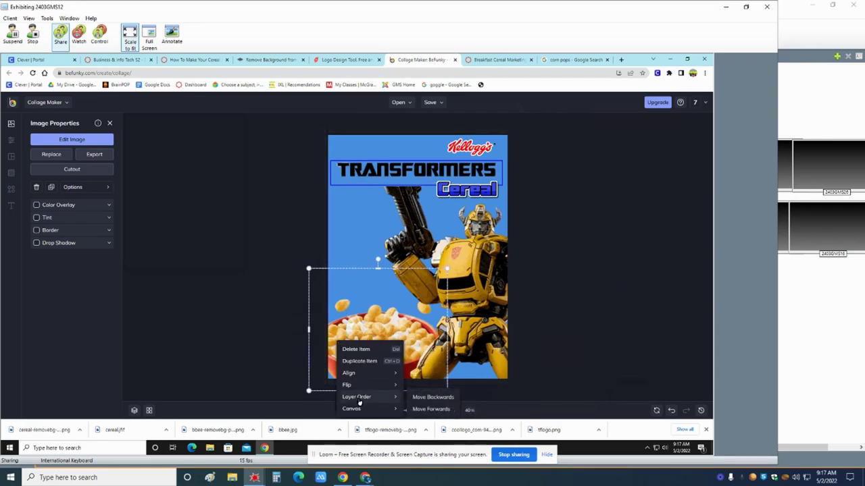
{"action": "left_click", "coordinate": [432, 410]}
{"action": "left_click", "coordinate": [663, 276]}
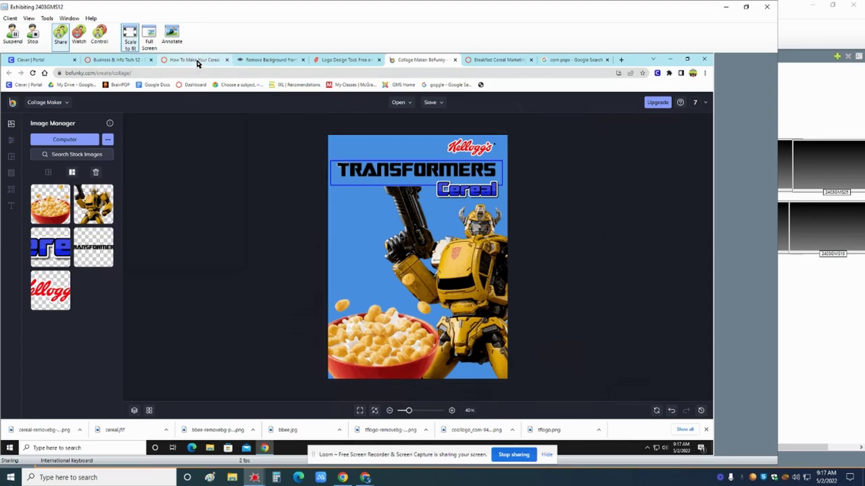
Step: Open the Create An Original Cereal Box assignment and review the prize, nutrition and net-weight requirements
{"action": "left_click", "coordinate": [127, 61]}
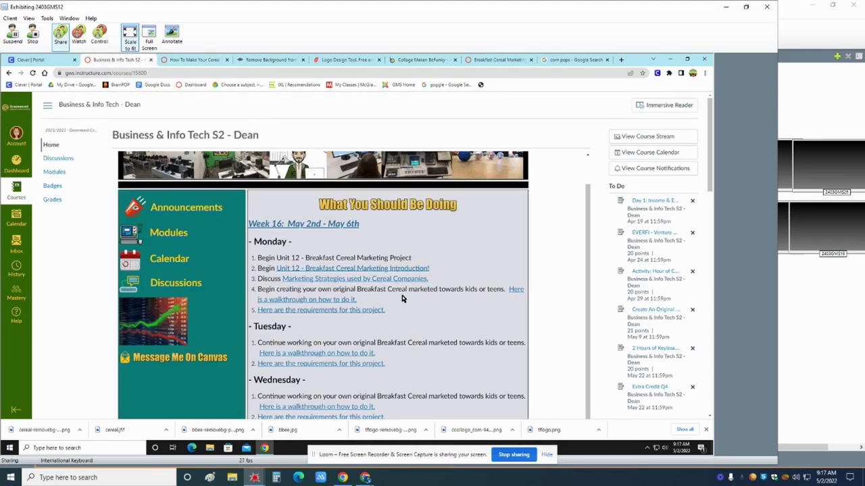
{"action": "left_click", "coordinate": [352, 310]}
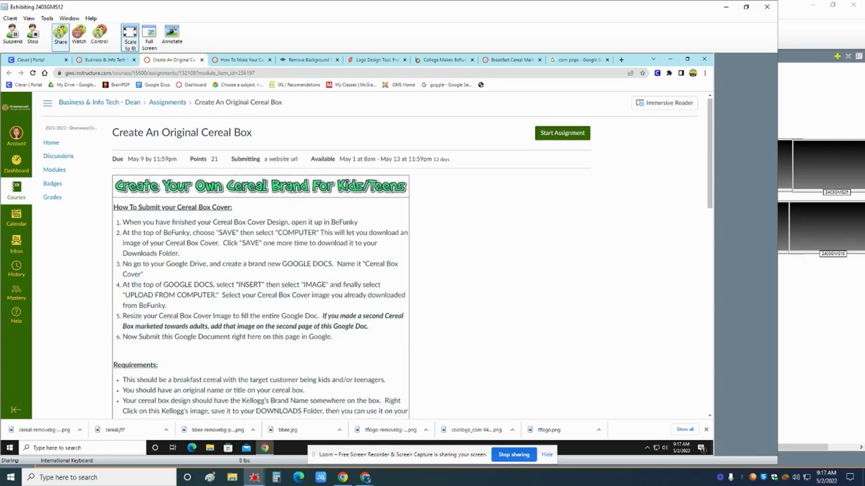
{"action": "scroll", "coordinate": [248, 272], "scroll_direction": "down", "scroll_amount": 3}
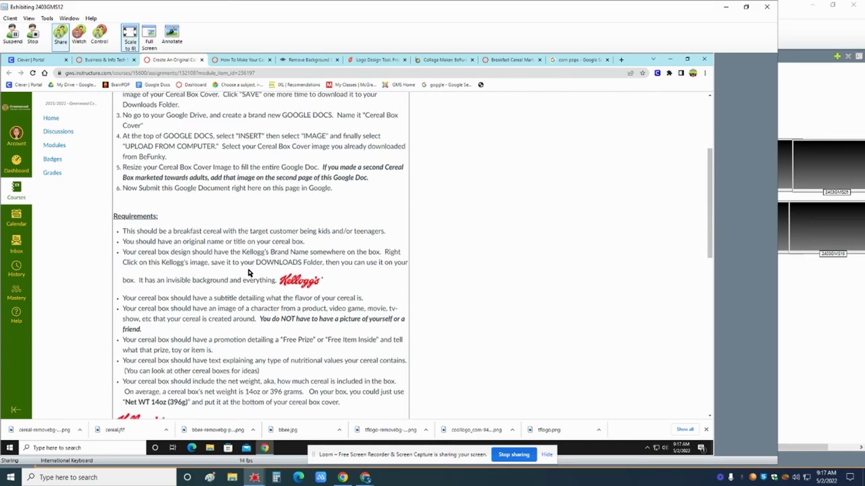
{"action": "scroll", "coordinate": [248, 273], "scroll_direction": "down", "scroll_amount": 1}
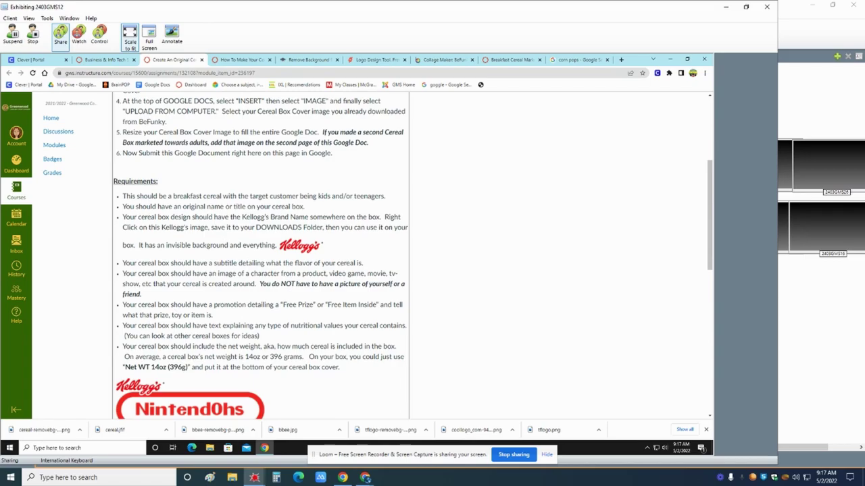
{"action": "left_click_drag", "start_coordinate": [122, 304], "coordinate": [320, 315]}
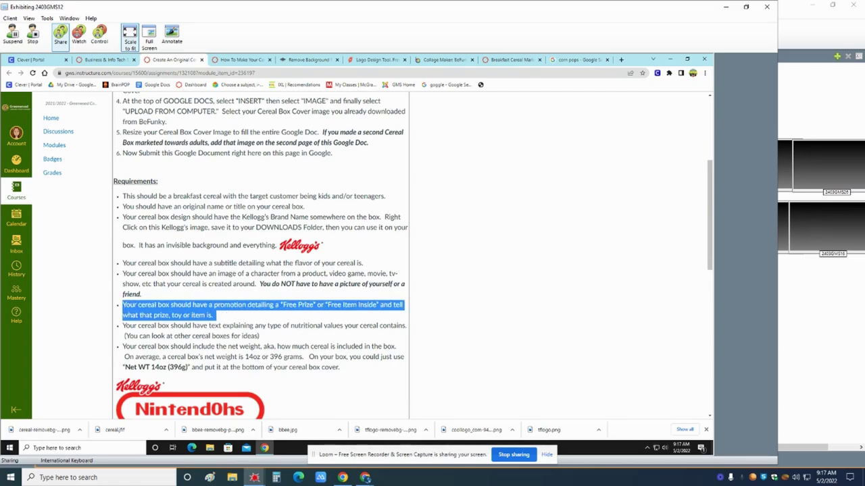
{"action": "left_click", "coordinate": [320, 315]}
{"action": "left_click_drag", "start_coordinate": [122, 326], "coordinate": [317, 336]}
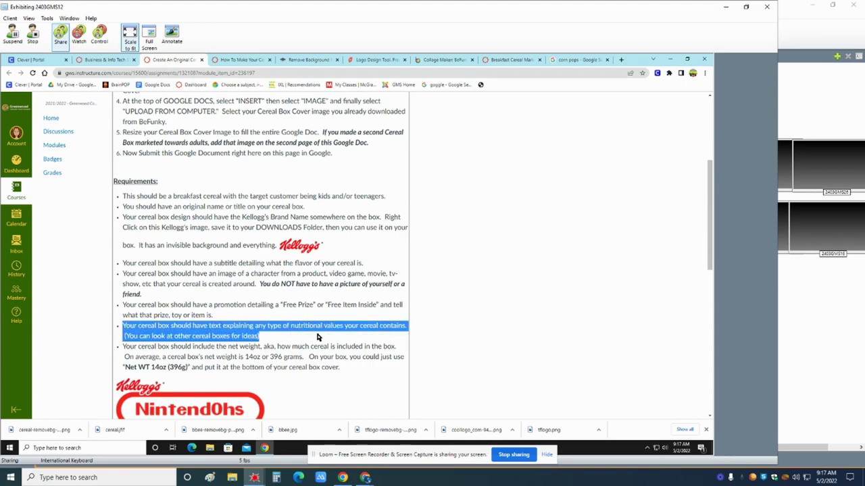
{"action": "left_click", "coordinate": [284, 347]}
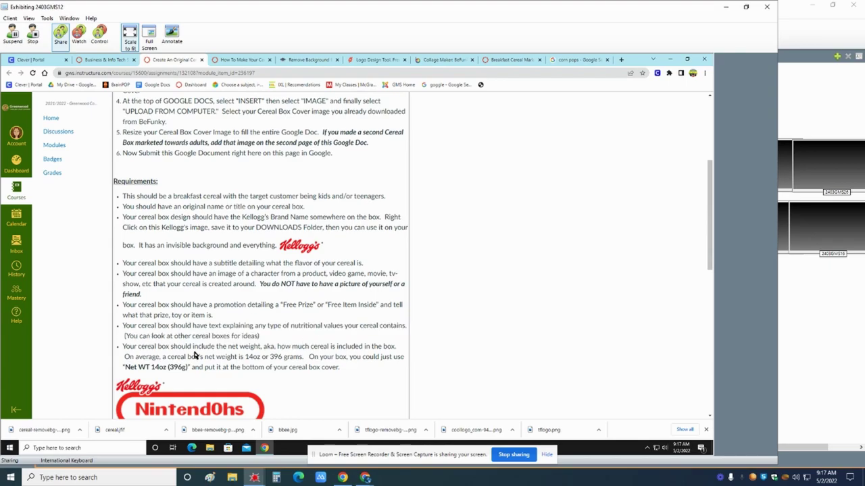
{"action": "left_click_drag", "start_coordinate": [122, 347], "coordinate": [301, 356]}
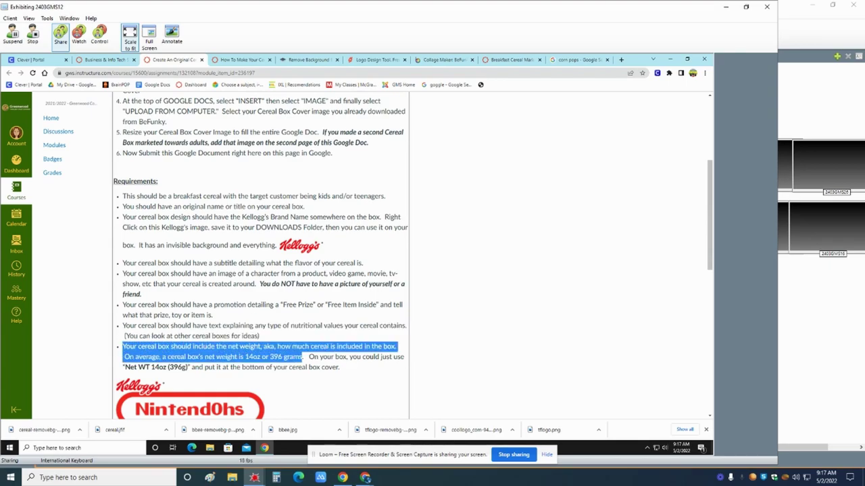
{"action": "left_click", "coordinate": [199, 368]}
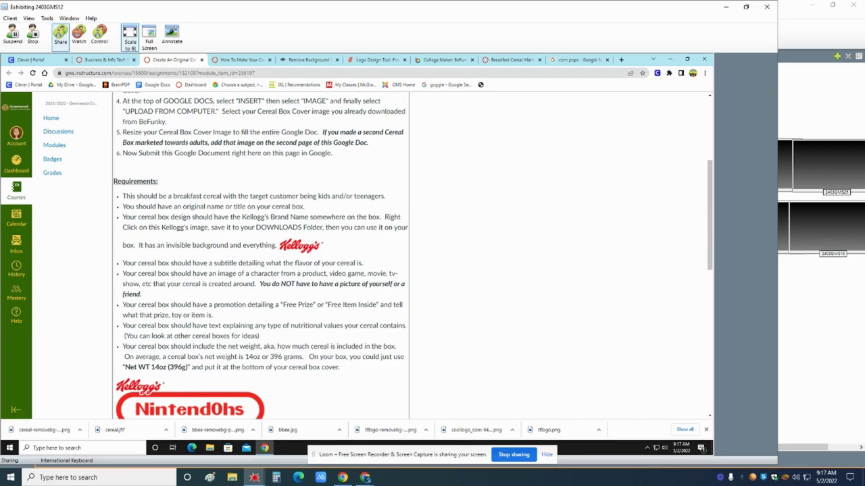
Step: Copy the sample text 'Net WT 14oz (396g)'
{"action": "left_click_drag", "start_coordinate": [187, 367], "coordinate": [124, 367]}
{"action": "left_click", "coordinate": [168, 367]}
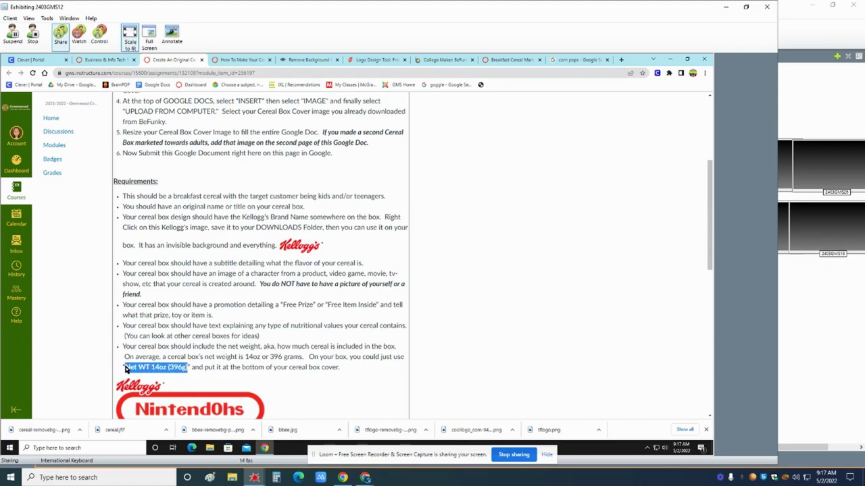
{"action": "right_click", "coordinate": [139, 370]}
{"action": "left_click", "coordinate": [154, 373]}
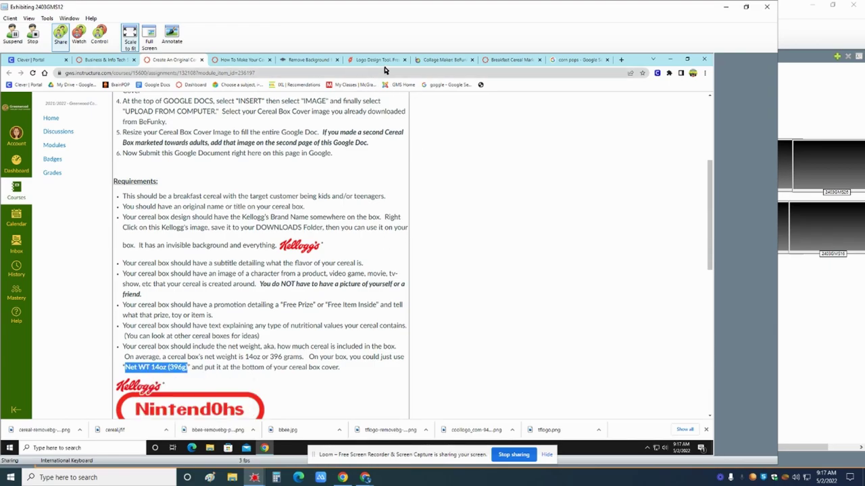
Step: Add a Heading text box to the cover containing the pasted 'Net WT 14oz (396g)'
{"action": "left_click", "coordinate": [421, 62]}
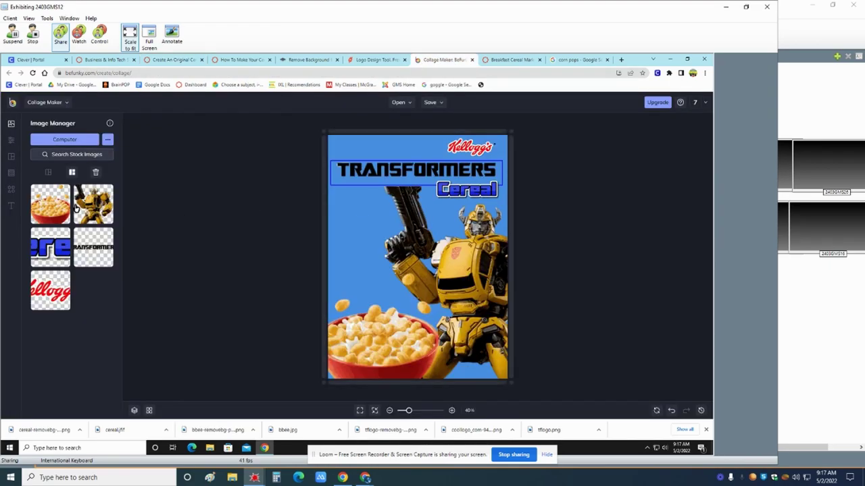
{"action": "left_click", "coordinate": [11, 207]}
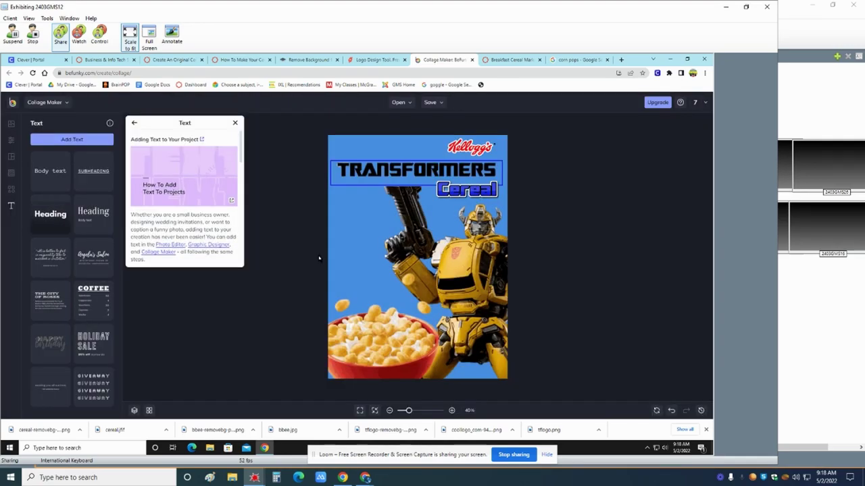
{"action": "left_click", "coordinate": [50, 214]}
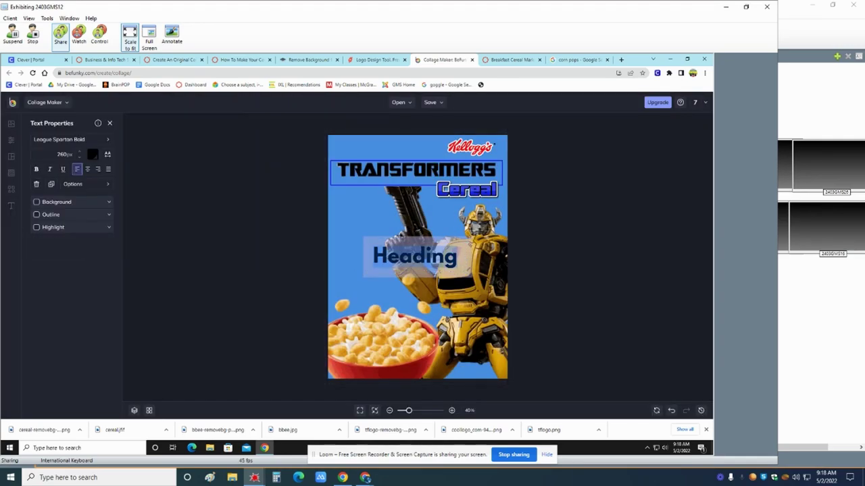
{"action": "key", "text": "ctrl+v"}
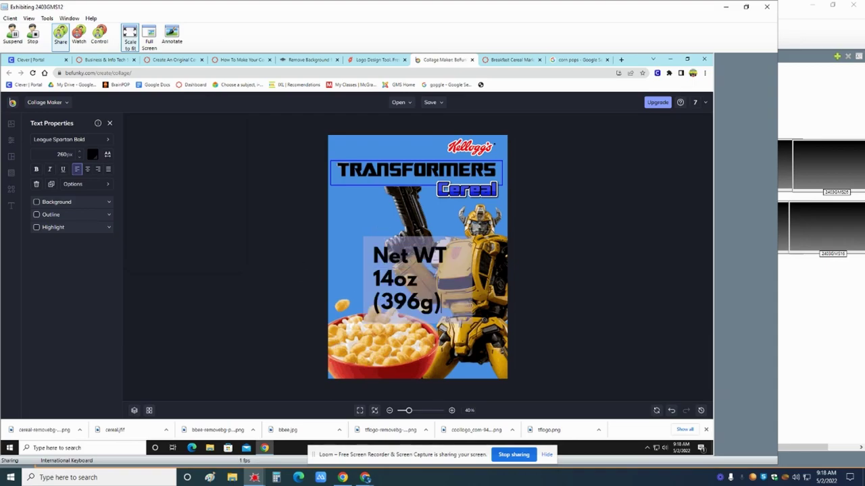
{"action": "left_click", "coordinate": [98, 123]}
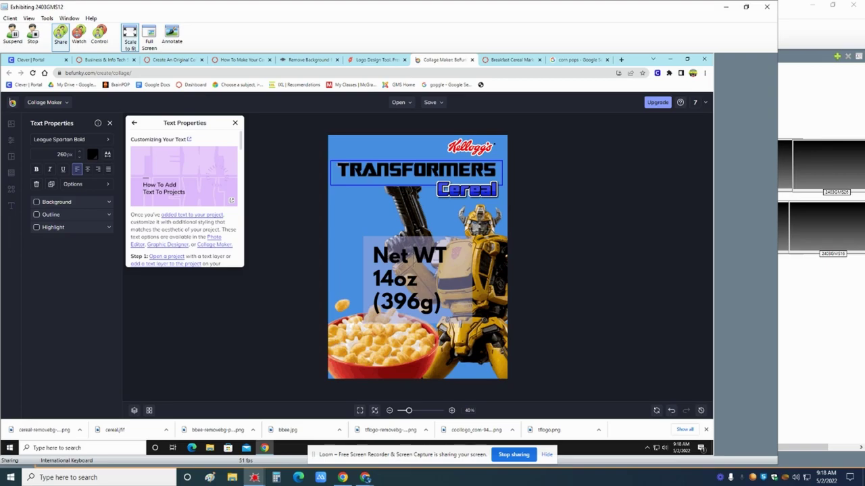
{"action": "left_click_drag", "start_coordinate": [441, 304], "coordinate": [373, 256]}
{"action": "left_click", "coordinate": [235, 123]}
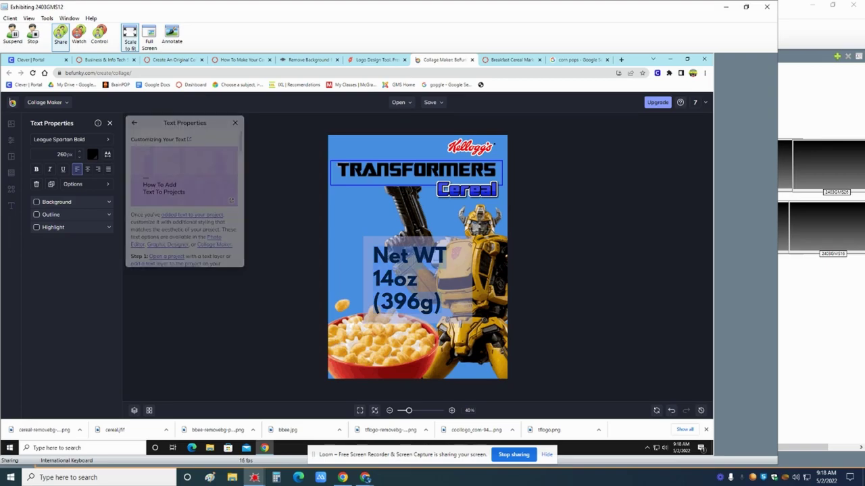
Step: Make the label white on a navy background and shrink it into the bottom-right corner
{"action": "left_click", "coordinate": [95, 158]}
{"action": "left_click", "coordinate": [115, 180]}
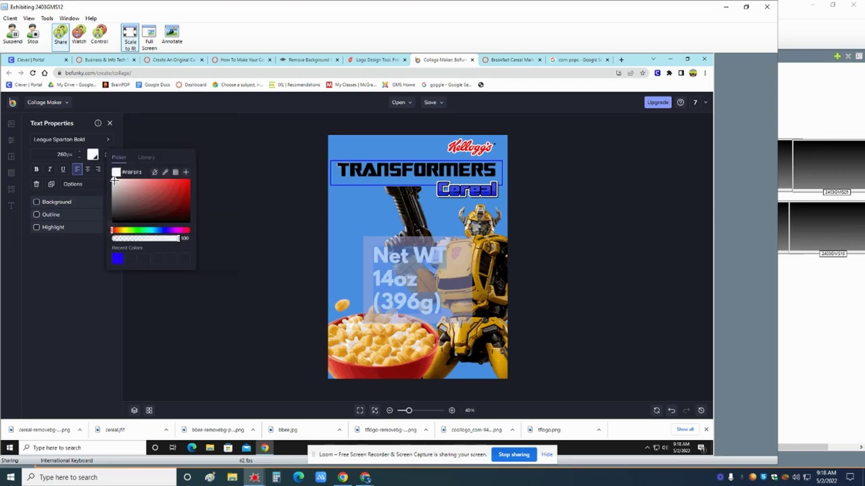
{"action": "left_click", "coordinate": [57, 202]}
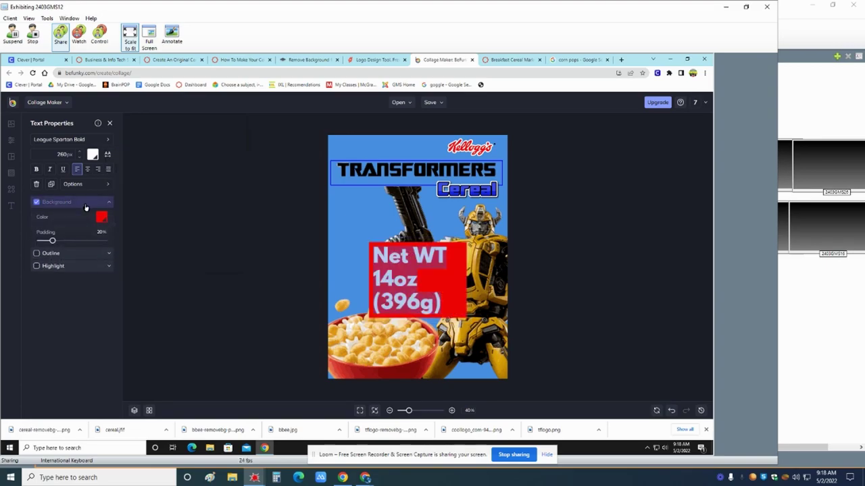
{"action": "left_click", "coordinate": [102, 217]}
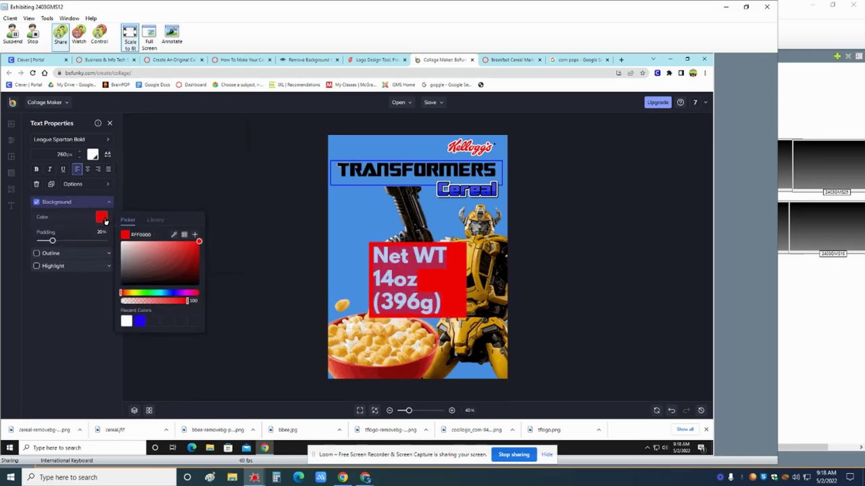
{"action": "left_click", "coordinate": [174, 294]}
{"action": "left_click", "coordinate": [185, 269]}
{"action": "left_click", "coordinate": [463, 251]}
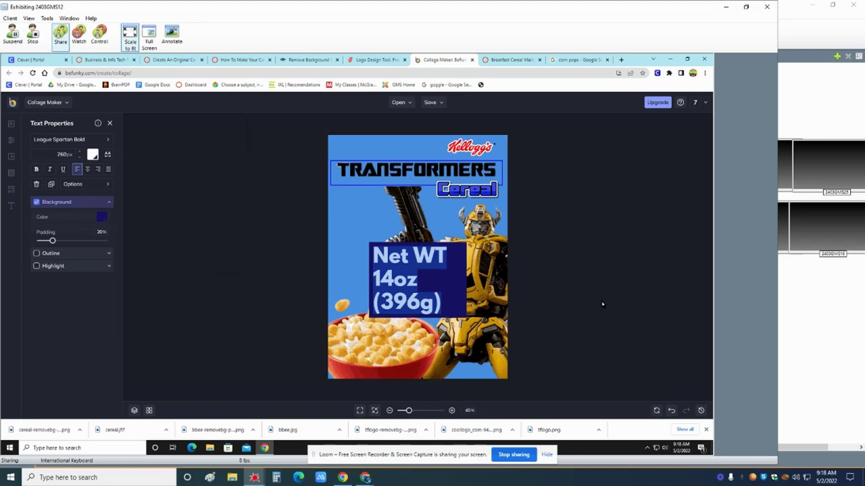
{"action": "left_click_drag", "start_coordinate": [464, 243], "coordinate": [538, 391]}
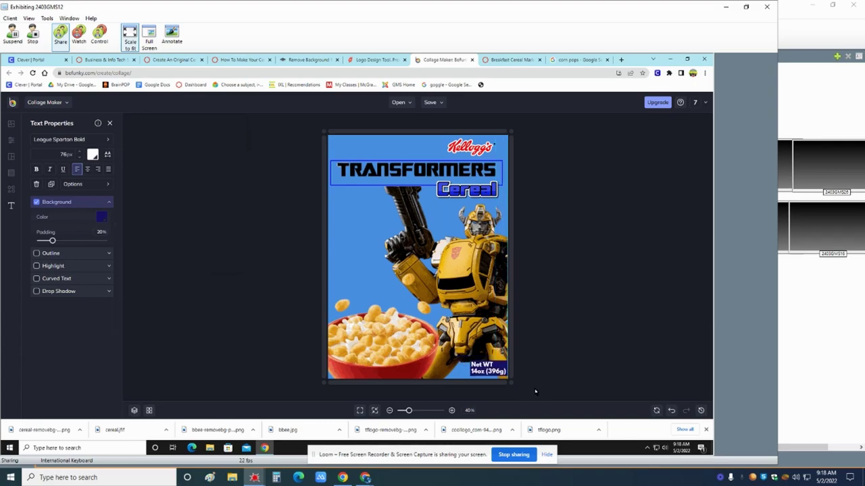
Step: Add a white square from Basic Shapes, shrink it and move it to the cover's left side
{"action": "left_click", "coordinate": [597, 245]}
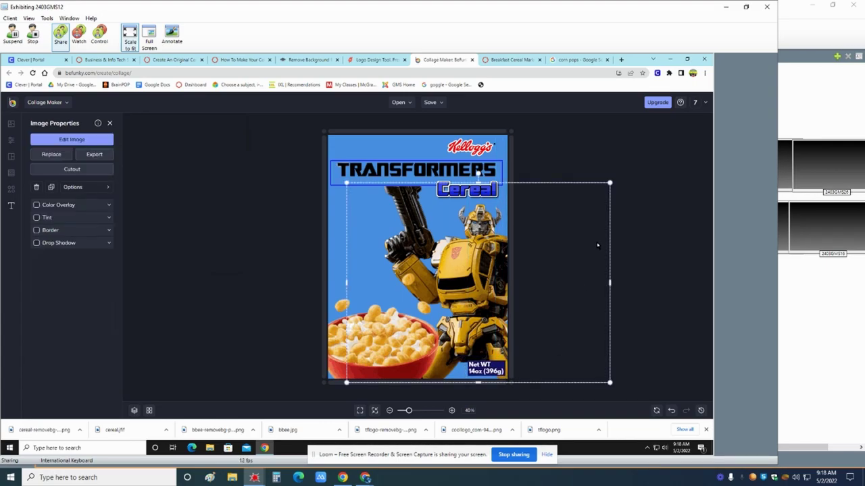
{"action": "left_click", "coordinate": [672, 213]}
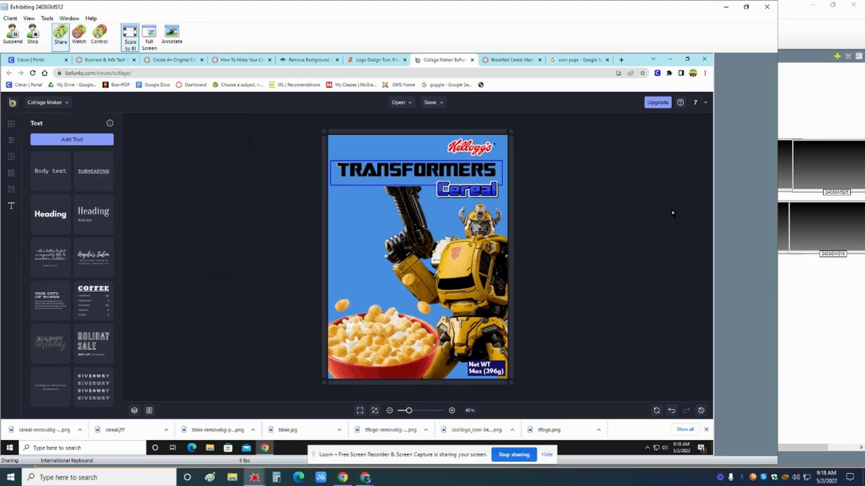
{"action": "left_click", "coordinate": [11, 189]}
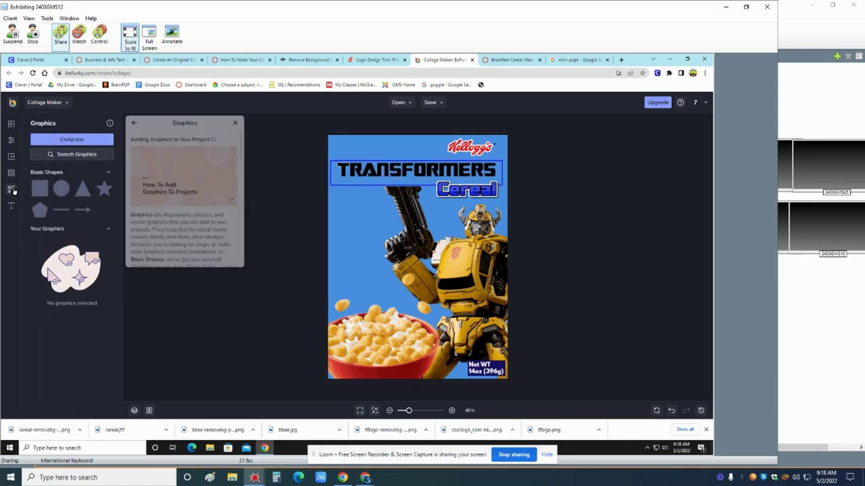
{"action": "left_click", "coordinate": [235, 123]}
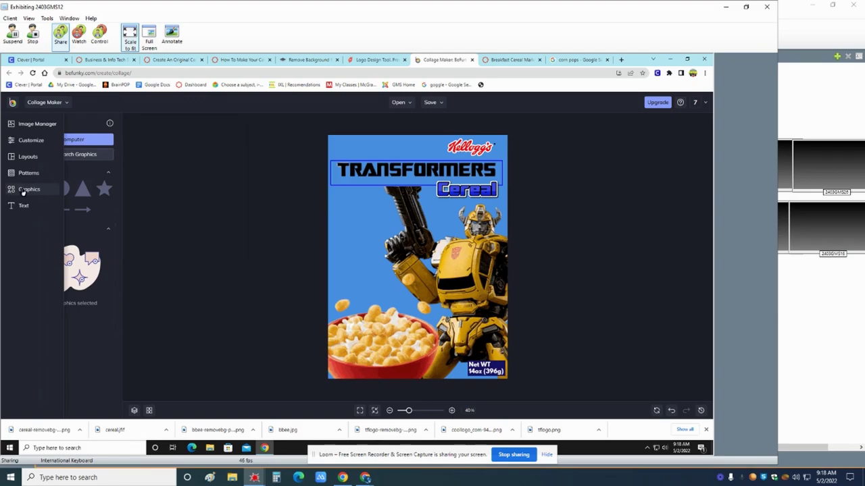
{"action": "left_click", "coordinate": [35, 189]}
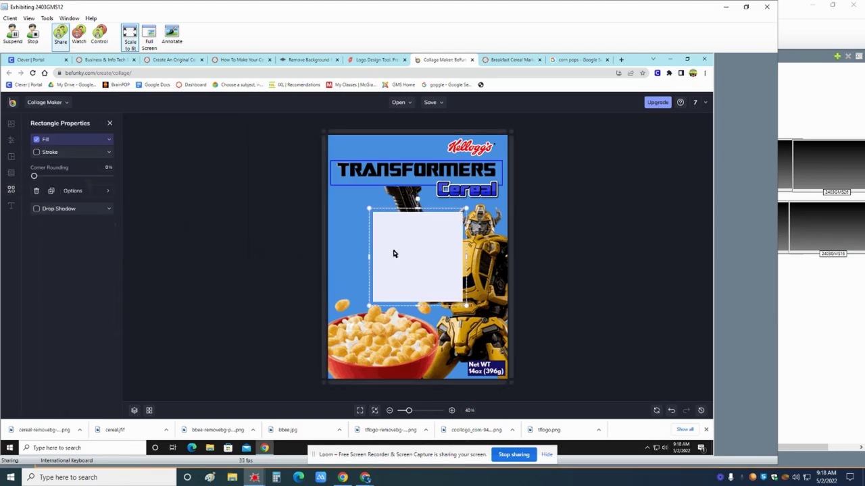
{"action": "left_click_drag", "start_coordinate": [461, 214], "coordinate": [420, 254]}
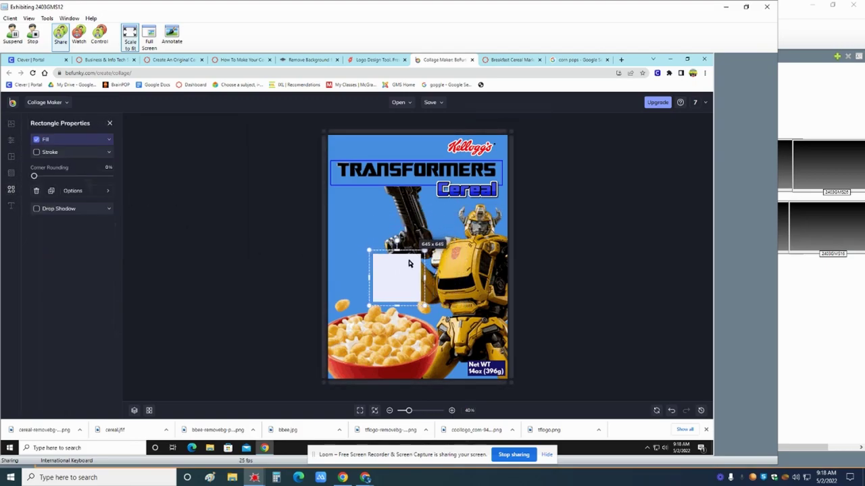
{"action": "left_click_drag", "start_coordinate": [396, 283], "coordinate": [362, 266]}
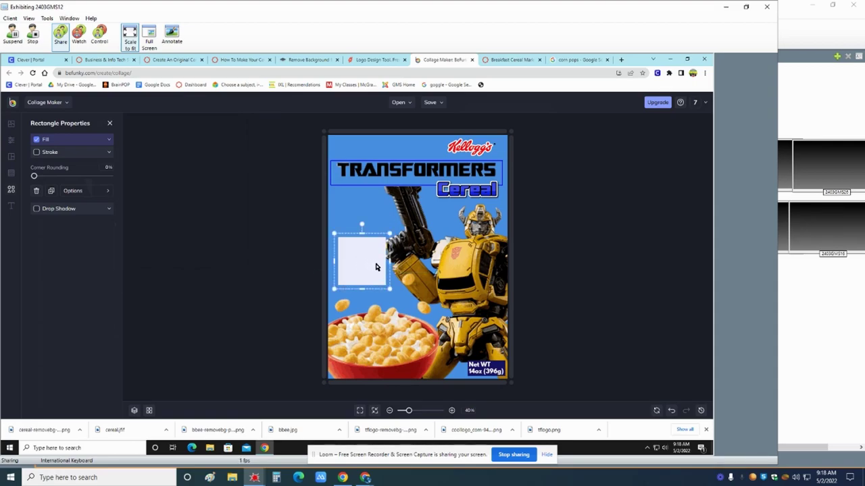
Step: Add a Heading text reading 'Free Keychain Inside' and widen it to fit on the panel
{"action": "left_click", "coordinate": [13, 209]}
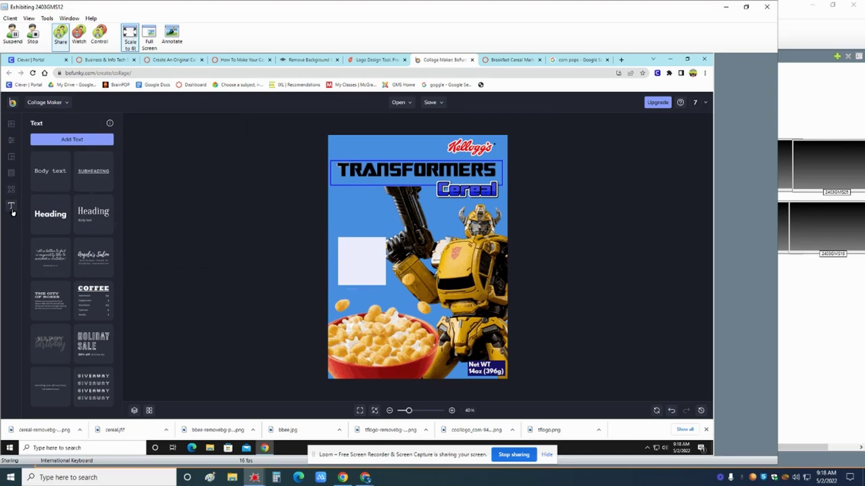
{"action": "left_click", "coordinate": [50, 213]}
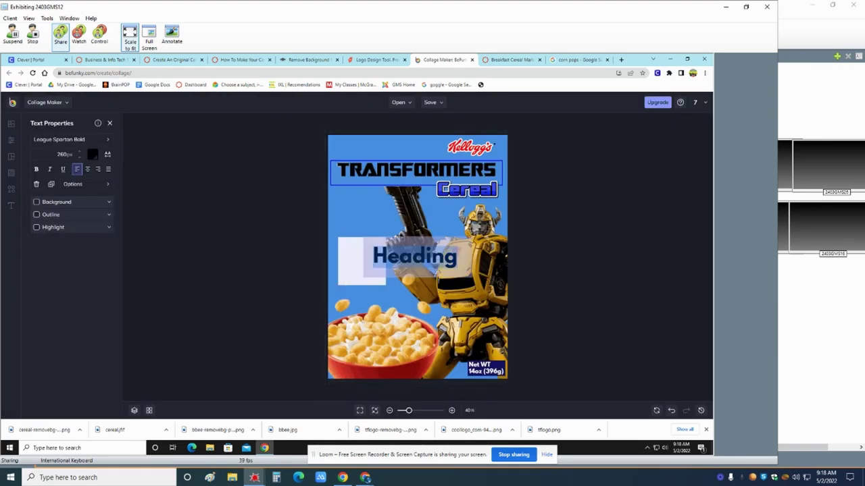
{"action": "type", "text": "Free"}
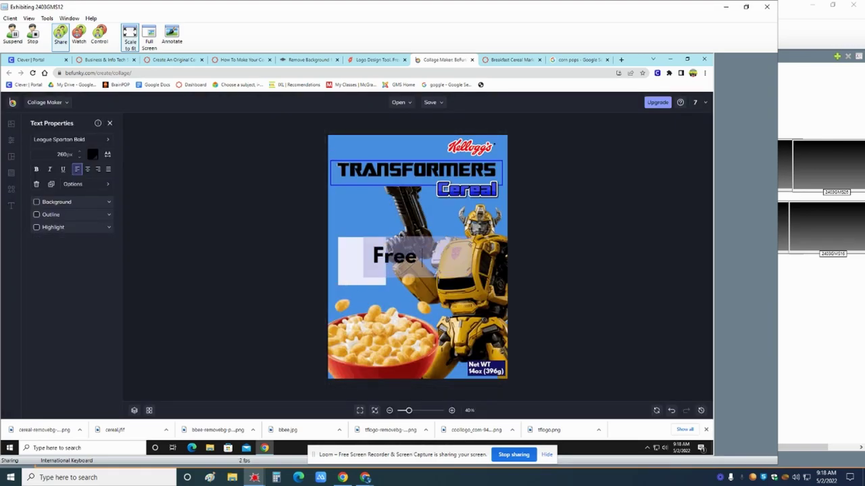
{"action": "type", "text": " Keychain"}
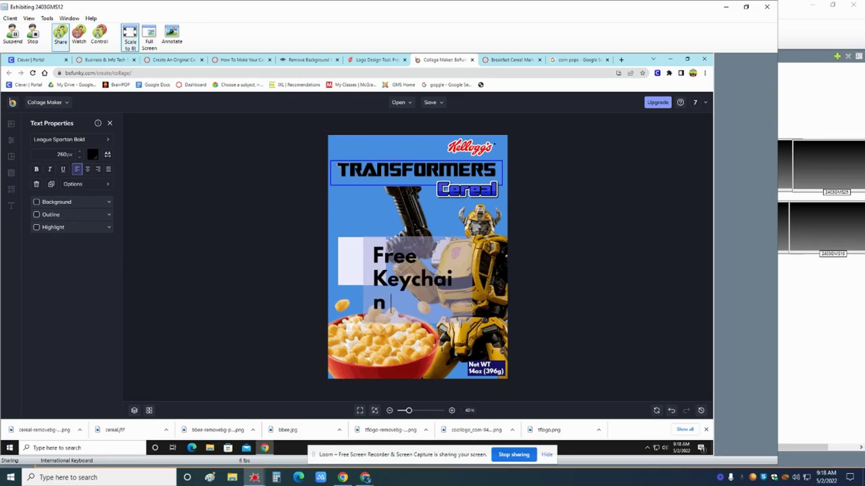
{"action": "type", "text": " Inside!"}
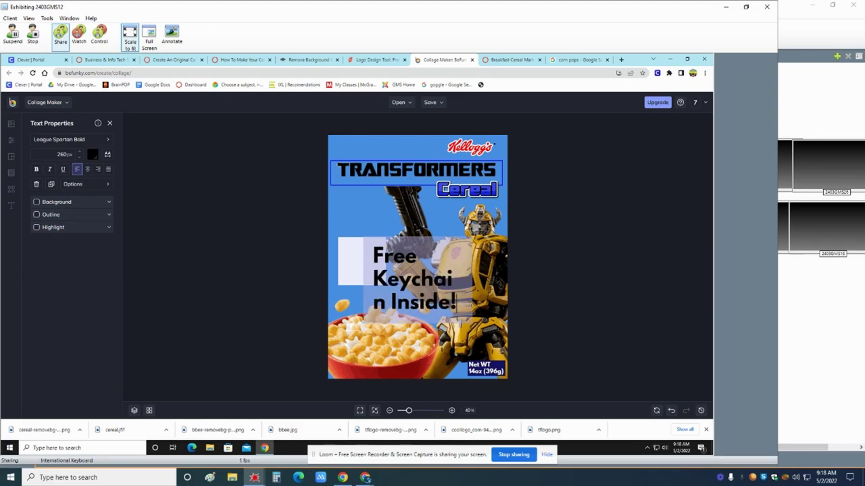
{"action": "key", "text": "Escape"}
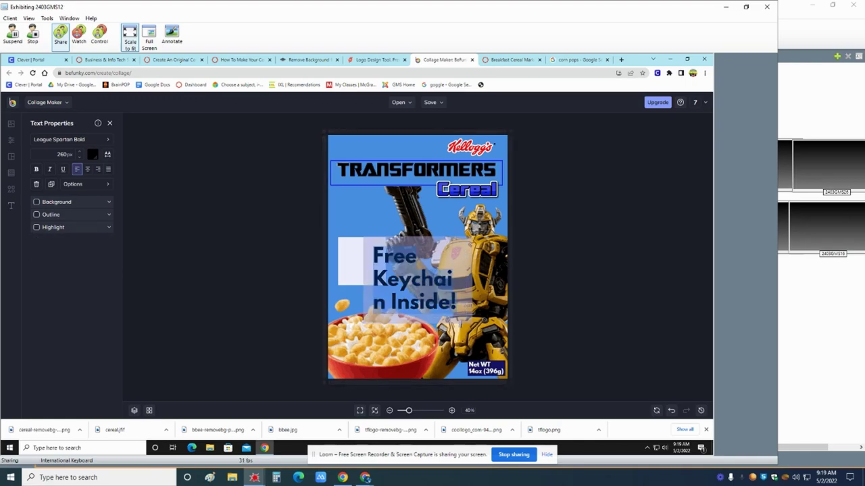
{"action": "left_click_drag", "start_coordinate": [464, 284], "coordinate": [353, 272]}
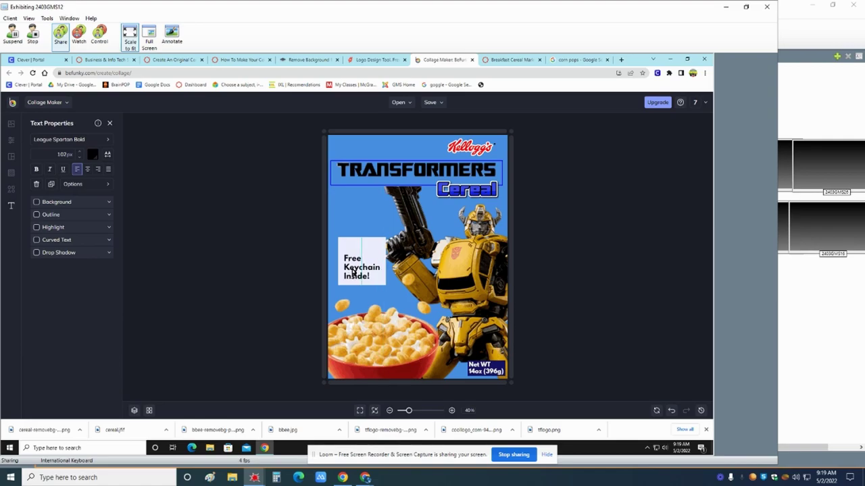
{"action": "left_click", "coordinate": [704, 269]}
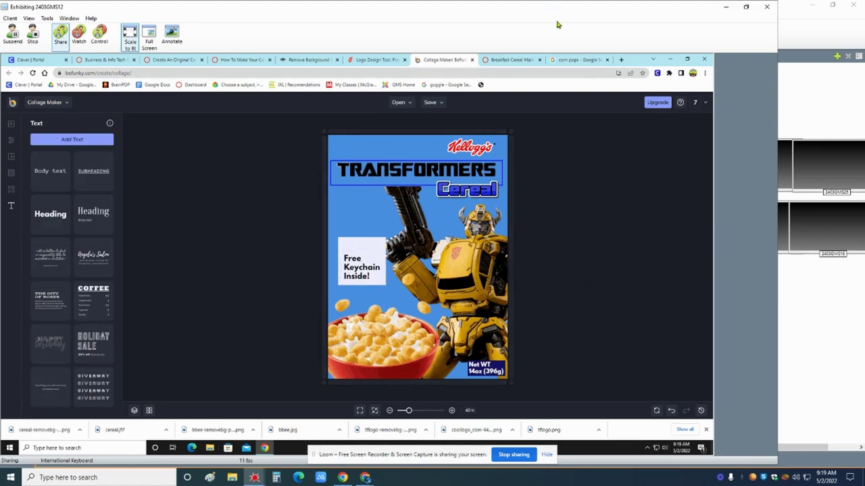
Step: Search Google Images for 'transformers keychain'
{"action": "left_click", "coordinate": [578, 60]}
{"action": "left_click", "coordinate": [451, 75]}
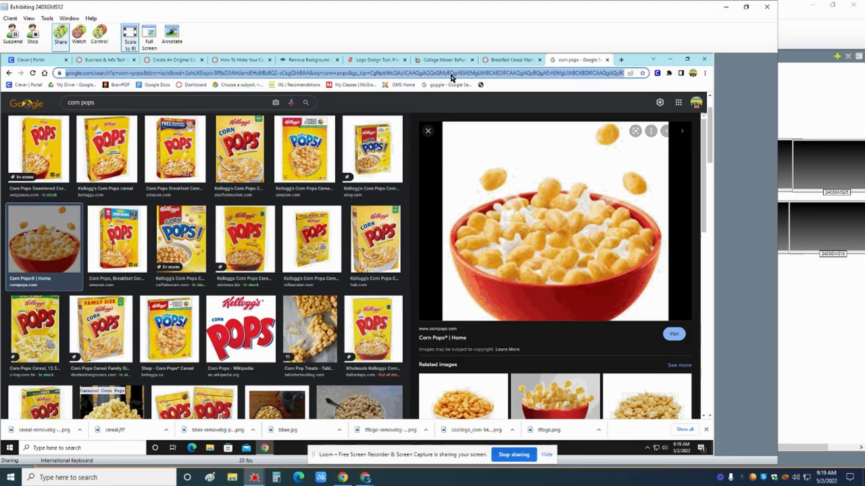
{"action": "type", "text": "transfor"}
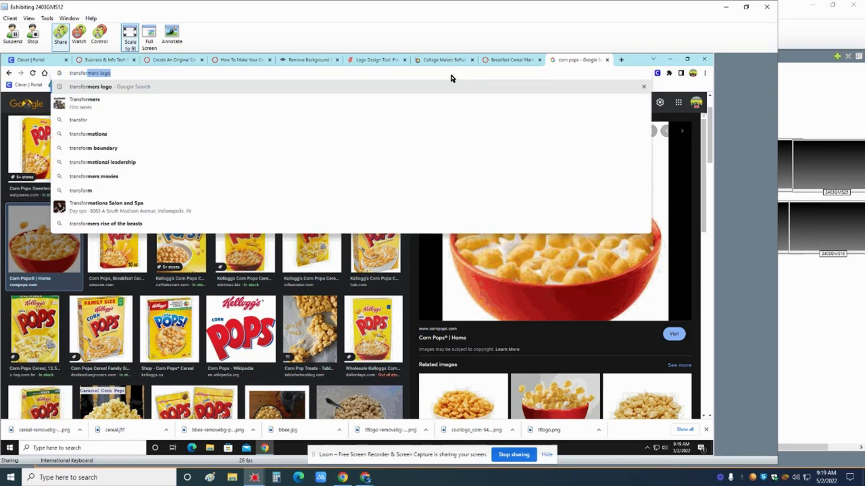
{"action": "type", "text": "mers keychain"}
{"action": "key", "text": "Return"}
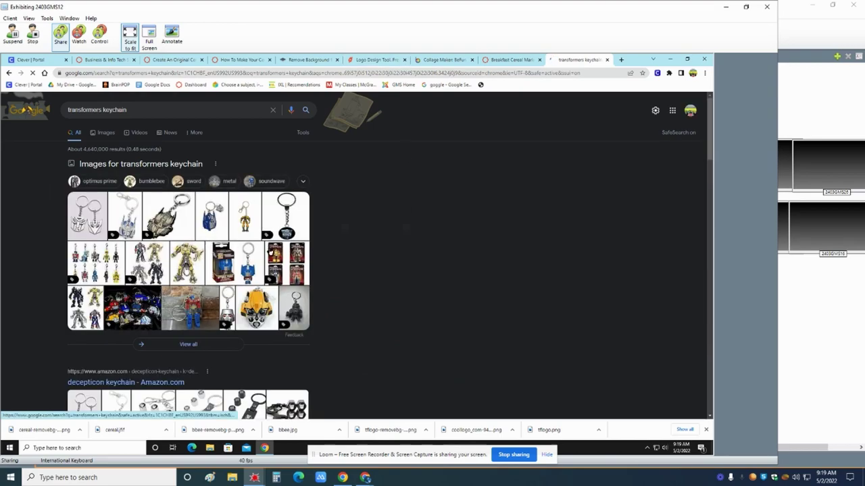
{"action": "left_click", "coordinate": [213, 216]}
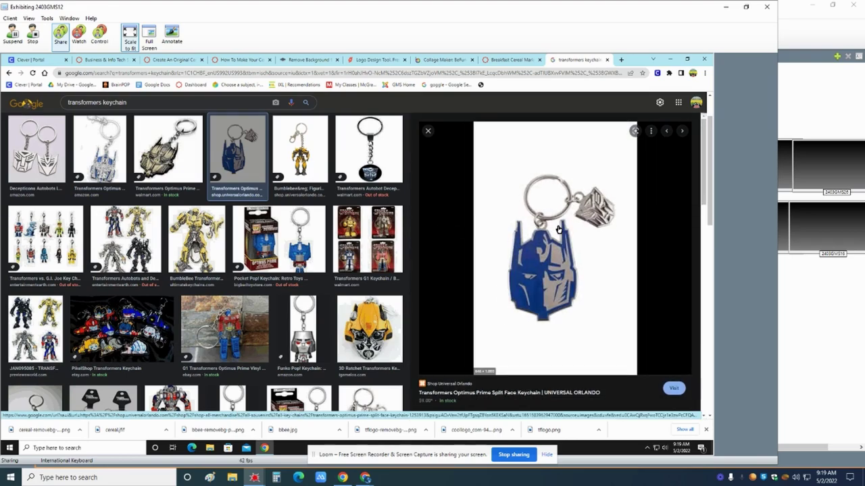
Step: Save the Optimus Prime keychain image to the computer
{"action": "right_click", "coordinate": [558, 230]}
{"action": "left_click", "coordinate": [599, 305]}
{"action": "left_click", "coordinate": [290, 242]}
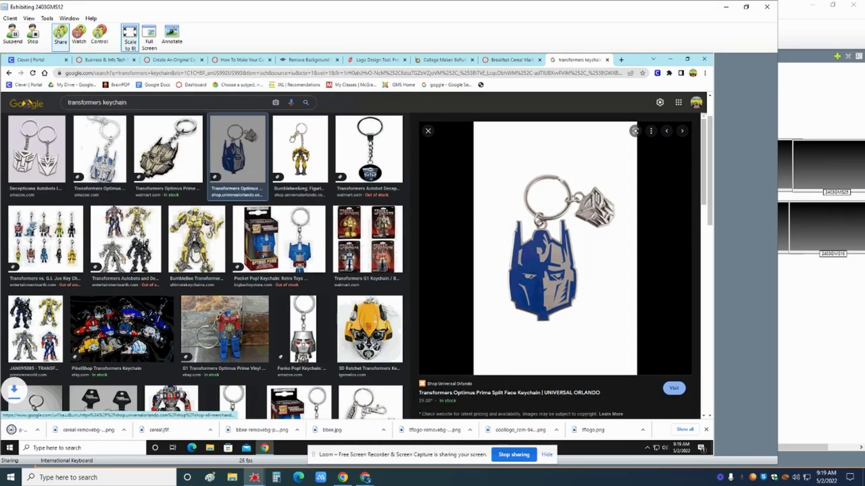
{"action": "left_click", "coordinate": [309, 60]}
Step: Upload the p-transformers keychain image to remove.bg and download the background-free cutout
{"action": "scroll", "coordinate": [365, 155], "scroll_direction": "up", "scroll_amount": 1}
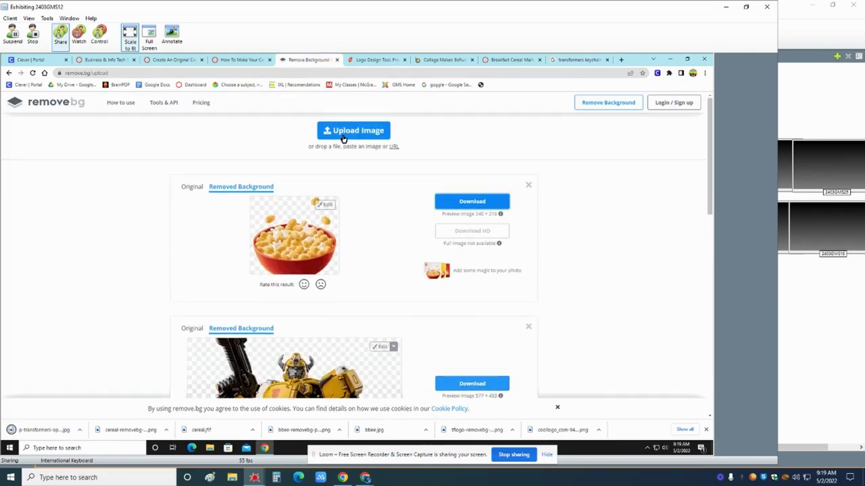
{"action": "left_click", "coordinate": [343, 138]}
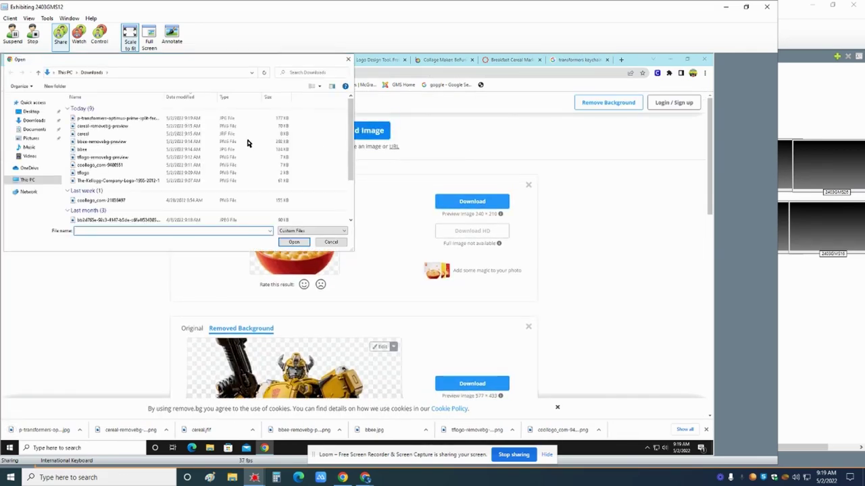
{"action": "double_click", "coordinate": [142, 118]}
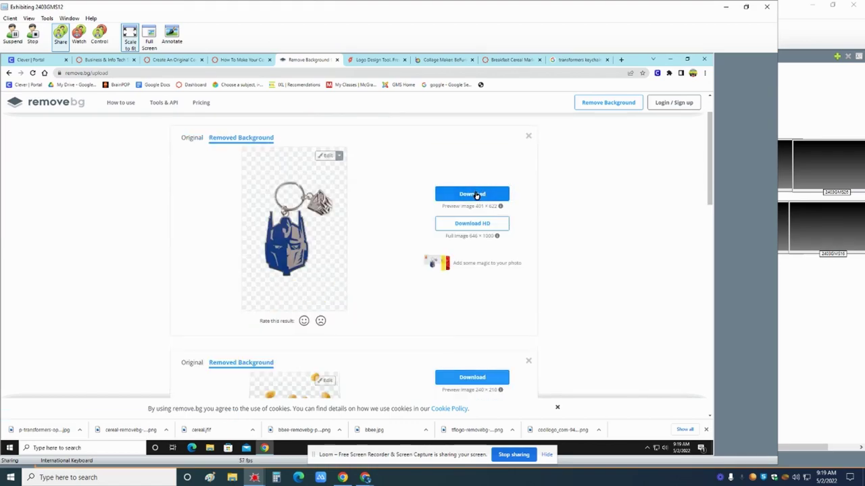
{"action": "left_click", "coordinate": [476, 195]}
Step: Import the keychain cutout from the computer into BeFunky and add it as a layer
{"action": "left_click", "coordinate": [447, 61]}
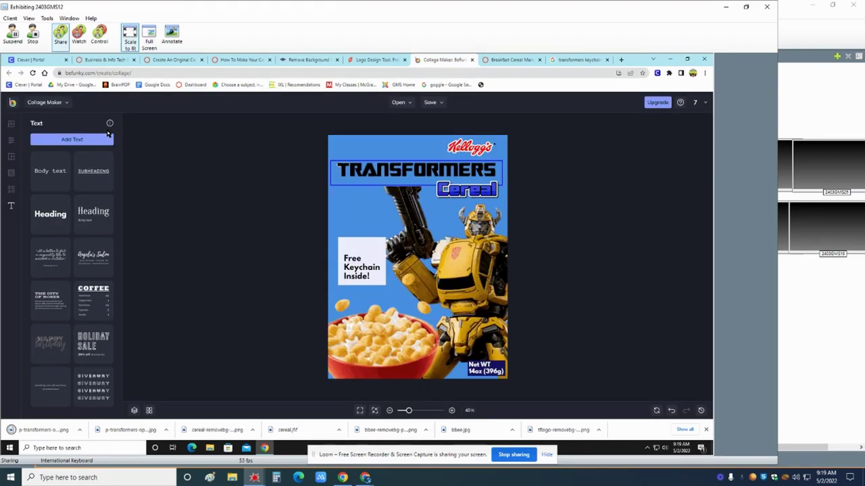
{"action": "left_click", "coordinate": [11, 125]}
{"action": "left_click", "coordinate": [53, 140]}
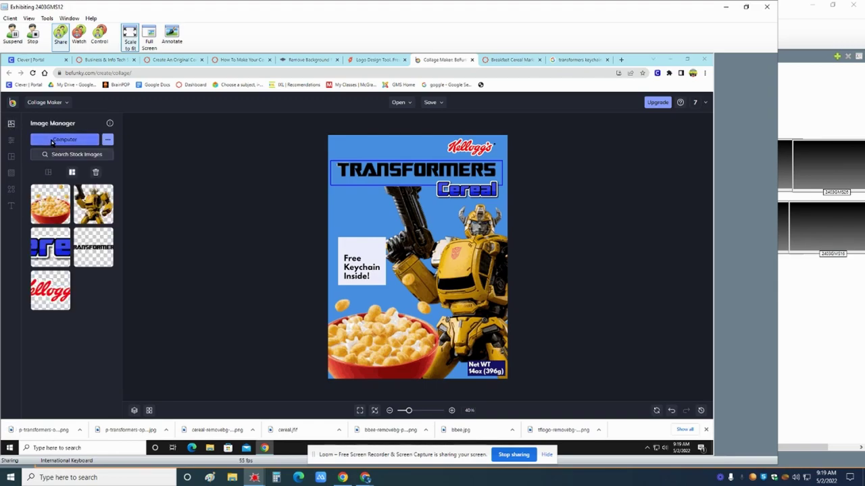
{"action": "double_click", "coordinate": [101, 118]}
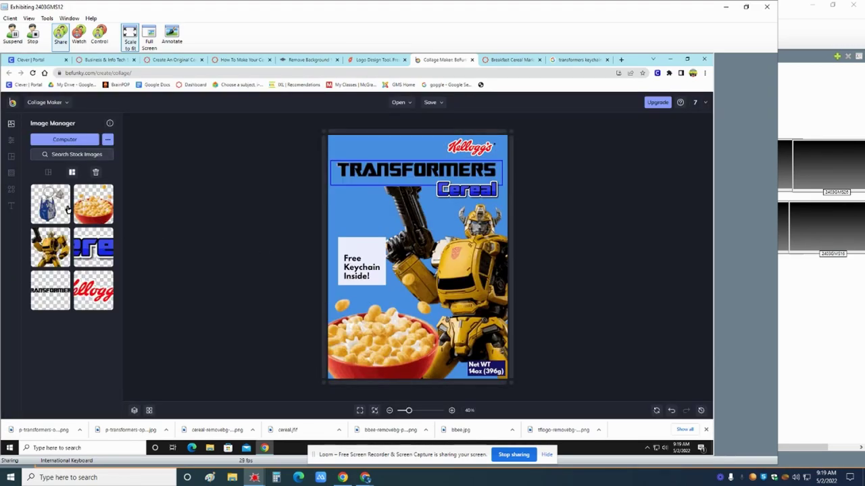
{"action": "left_click", "coordinate": [67, 210]}
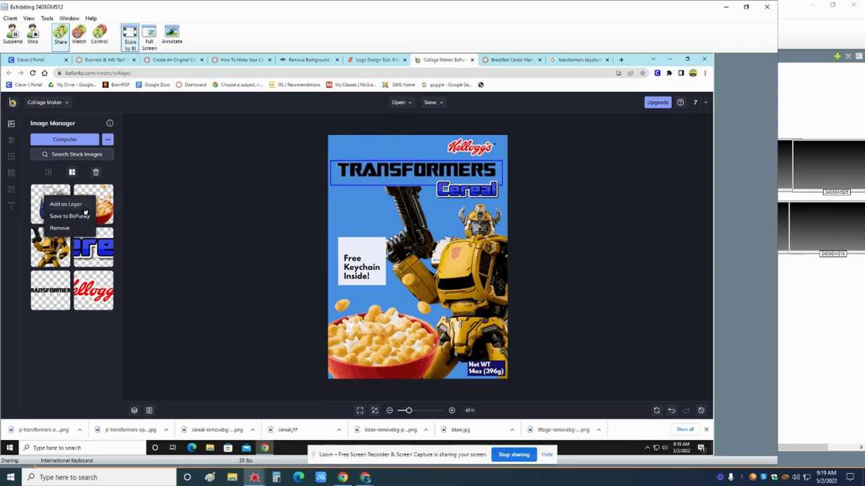
{"action": "left_click", "coordinate": [68, 203]}
Step: Resize and position the keychain image just above the 'Free Keychain Inside!' panel
{"action": "left_click_drag", "start_coordinate": [417, 258], "coordinate": [360, 228]}
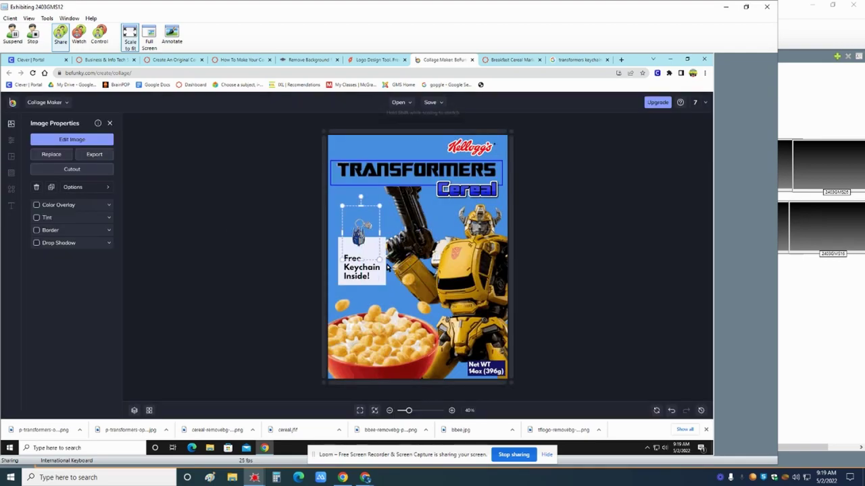
{"action": "left_click_drag", "start_coordinate": [380, 261], "coordinate": [387, 271]}
{"action": "left_click_drag", "start_coordinate": [363, 245], "coordinate": [359, 241]}
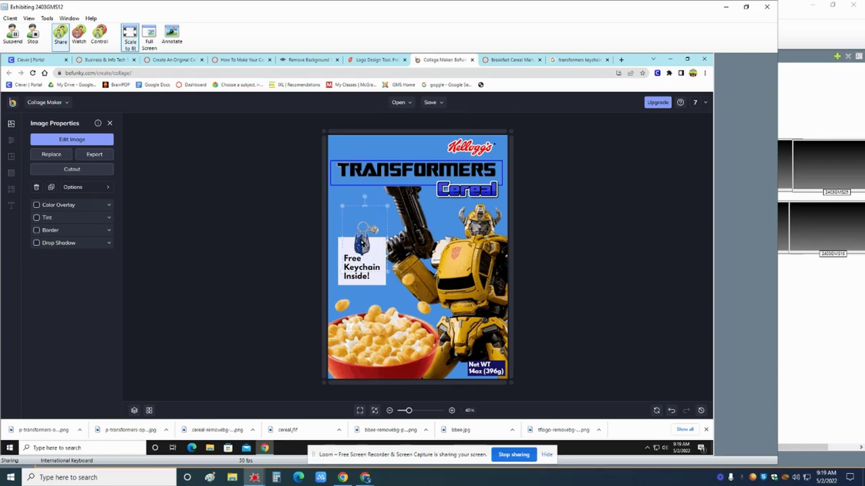
{"action": "left_click", "coordinate": [602, 244]}
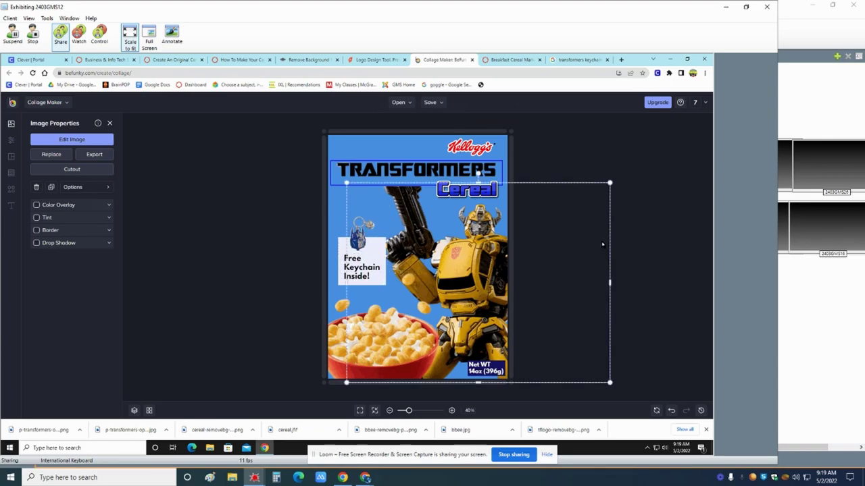
{"action": "left_click", "coordinate": [656, 241]}
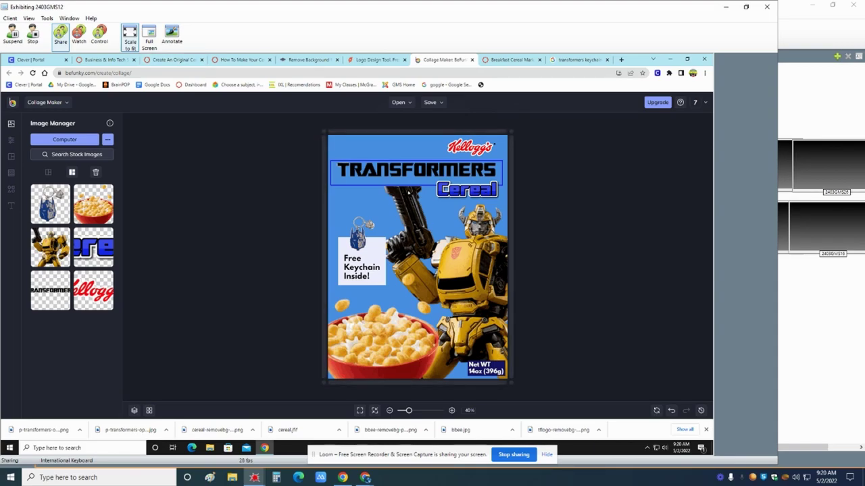
Step: Review the Canvas assignment requirements and example cereal boxes, then return to BeFunky's text options
{"action": "left_click", "coordinate": [168, 60]}
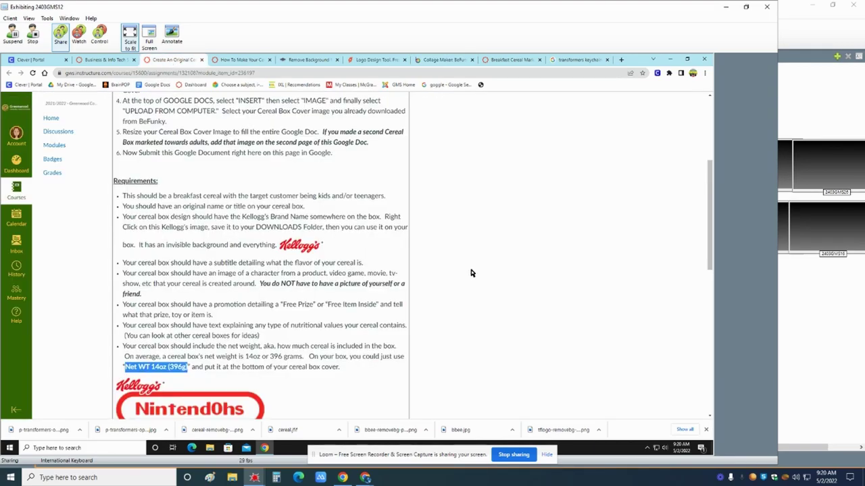
{"action": "scroll", "coordinate": [471, 270], "scroll_direction": "down", "scroll_amount": 10}
{"action": "scroll", "coordinate": [426, 253], "scroll_direction": "down", "scroll_amount": 3}
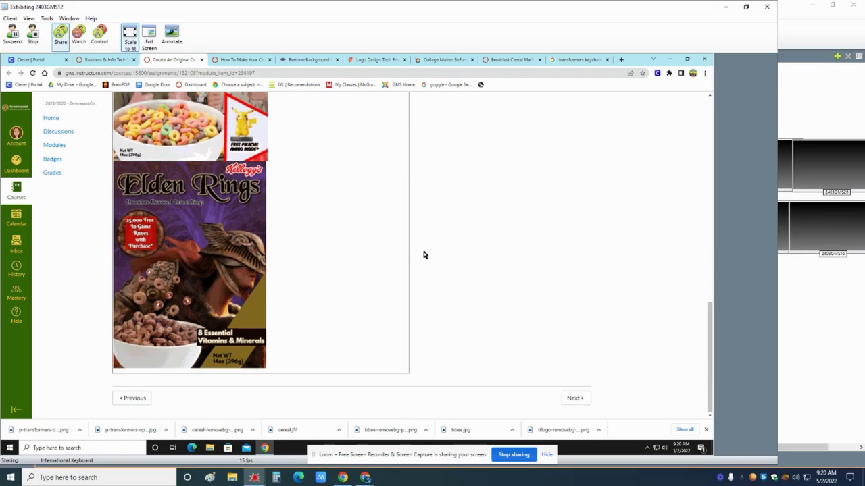
{"action": "scroll", "coordinate": [423, 252], "scroll_direction": "up", "scroll_amount": 3}
{"action": "scroll", "coordinate": [422, 255], "scroll_direction": "up", "scroll_amount": 3}
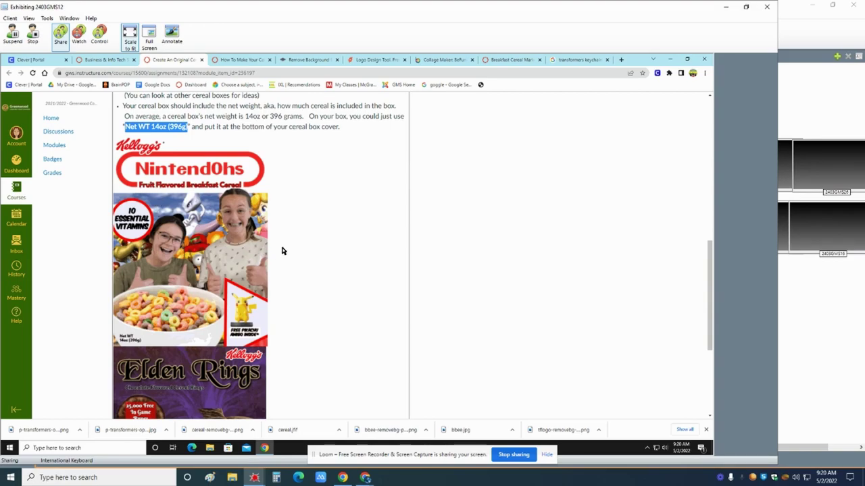
{"action": "left_click", "coordinate": [509, 62]}
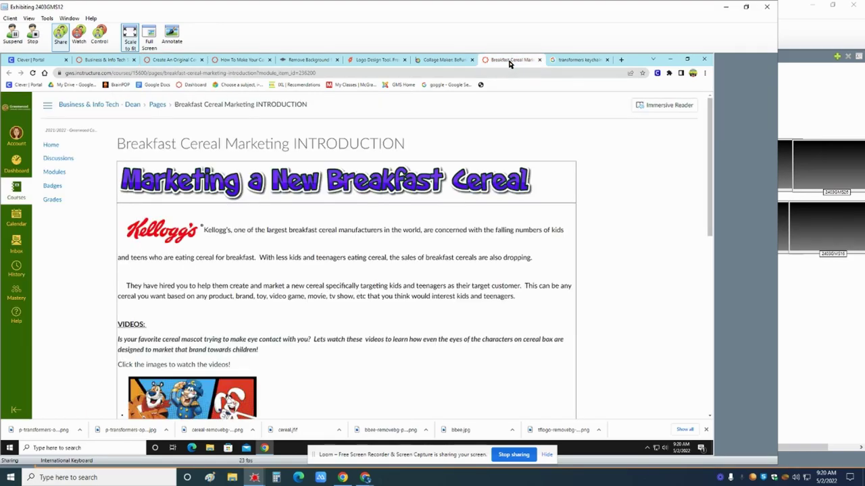
{"action": "left_click", "coordinate": [433, 62]}
{"action": "left_click", "coordinate": [11, 206]}
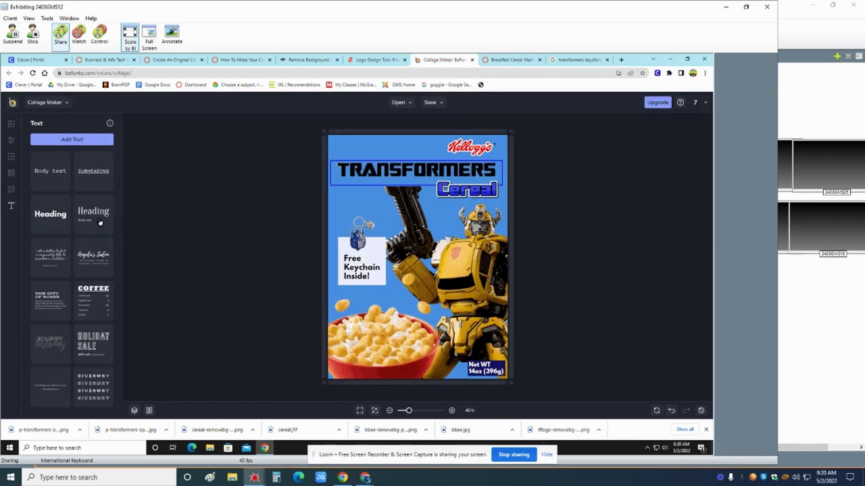
Step: Add a 'Peanut Butter Pops' heading, size it, and place it under the TRANSFORMERS title
{"action": "left_click", "coordinate": [50, 213]}
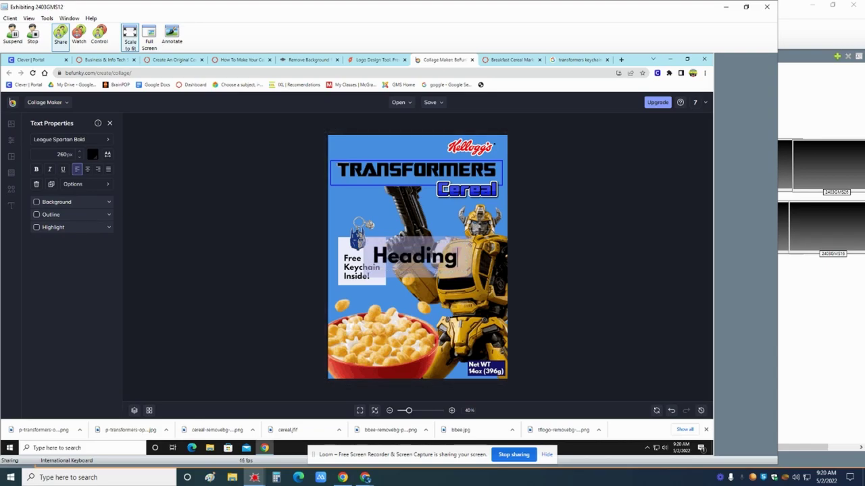
{"action": "key", "text": "ctrl+a"}
{"action": "type", "text": "P"}
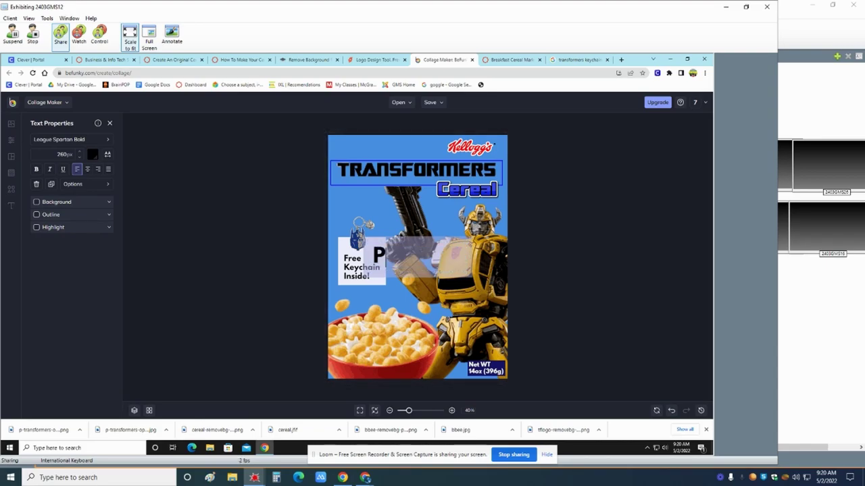
{"action": "type", "text": "eanut Butter Pop"}
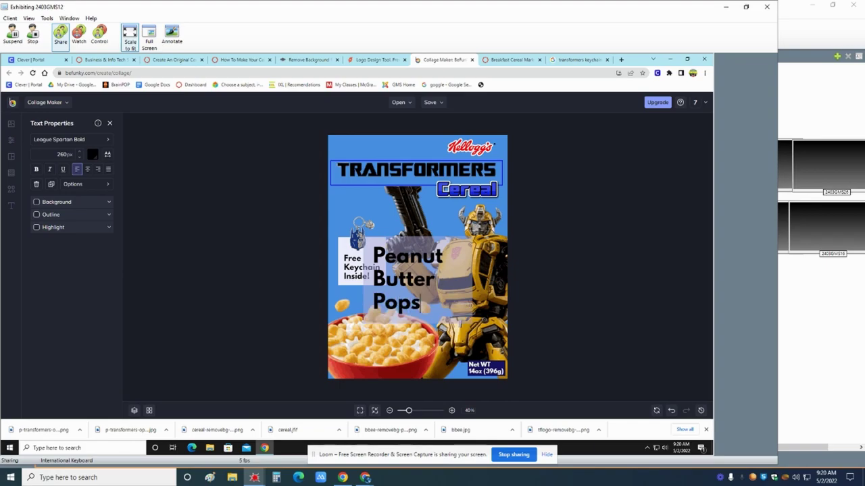
{"action": "type", "text": "s"}
{"action": "left_click", "coordinate": [596, 301]}
{"action": "left_click", "coordinate": [419, 277]}
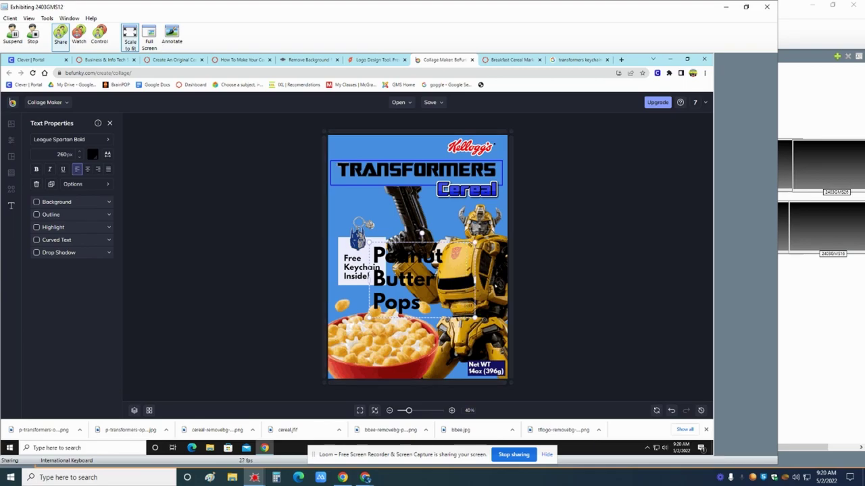
{"action": "left_click_drag", "start_coordinate": [473, 275], "coordinate": [495, 263]}
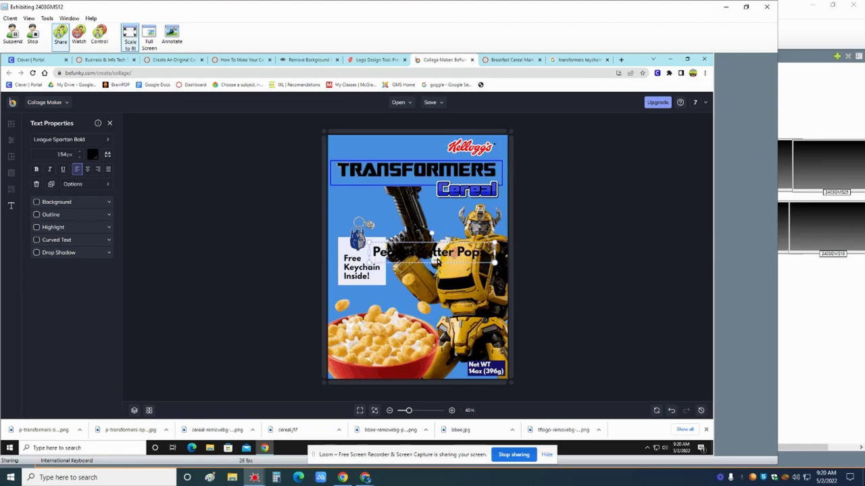
{"action": "left_click_drag", "start_coordinate": [435, 262], "coordinate": [395, 206]}
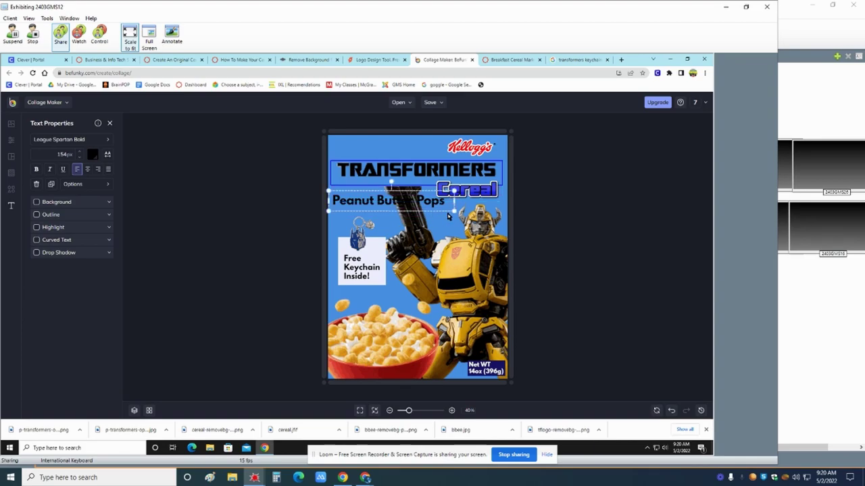
{"action": "left_click_drag", "start_coordinate": [453, 210], "coordinate": [432, 209]}
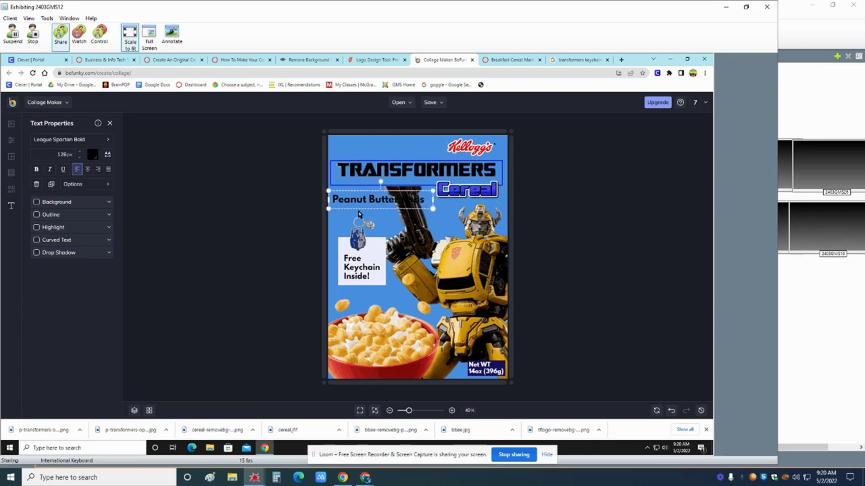
Step: Give the Peanut Butter Pops label a white background and nudge it into place
{"action": "left_click", "coordinate": [84, 202]}
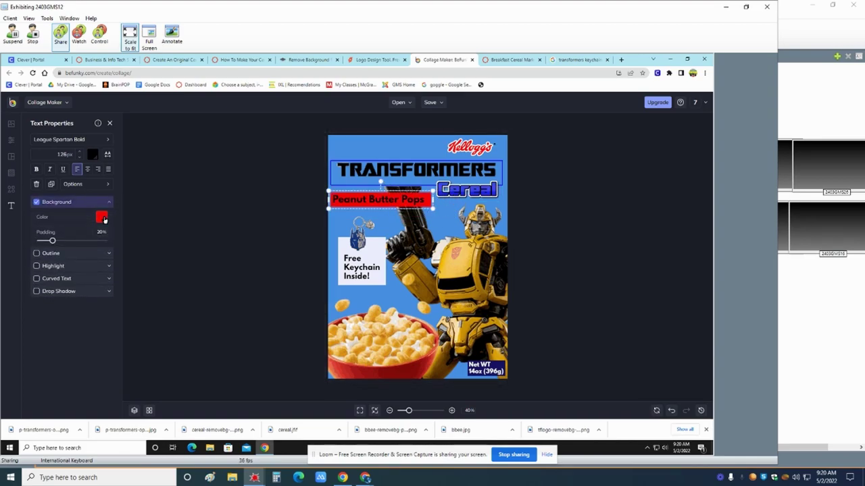
{"action": "left_click", "coordinate": [102, 218]}
{"action": "left_click", "coordinate": [123, 242]}
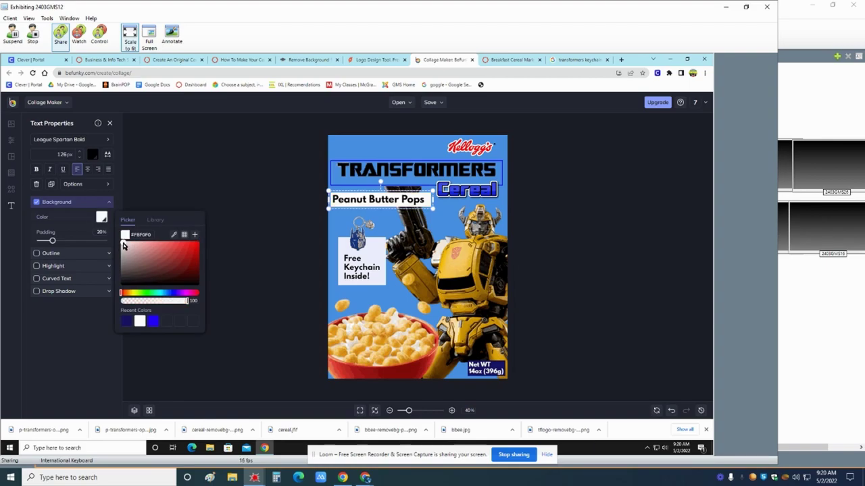
{"action": "left_click_drag", "start_coordinate": [402, 204], "coordinate": [408, 201]}
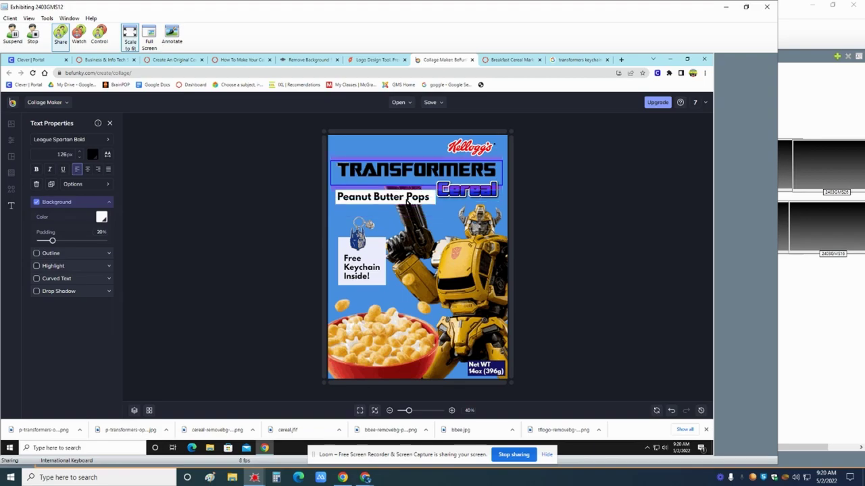
{"action": "left_click", "coordinate": [595, 220]}
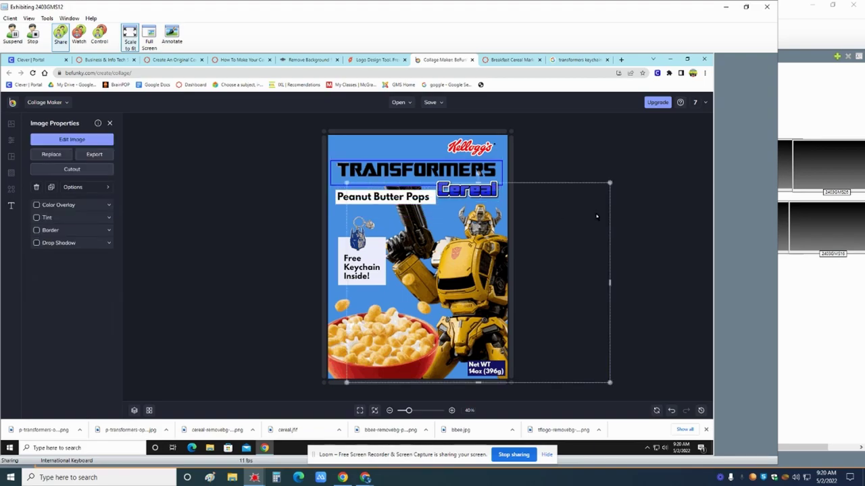
{"action": "left_click", "coordinate": [637, 179]}
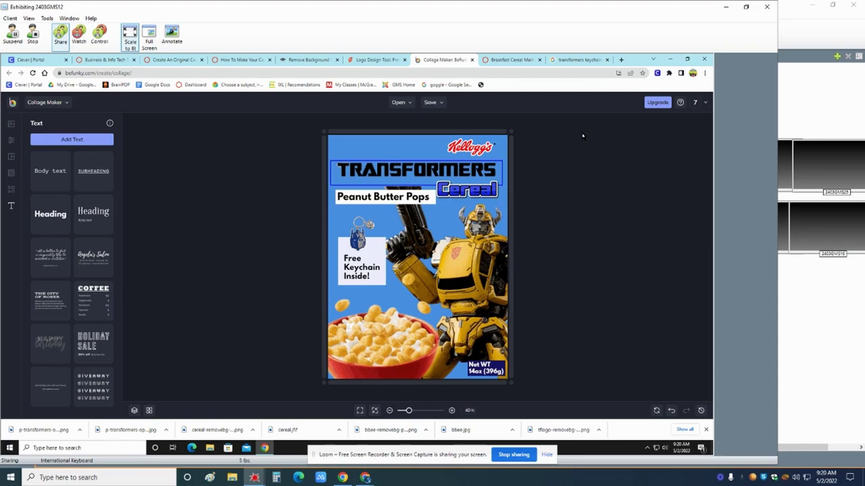
Step: Add a star shape, shrink it, and place it on the robot's chest
{"action": "left_click", "coordinate": [12, 193]}
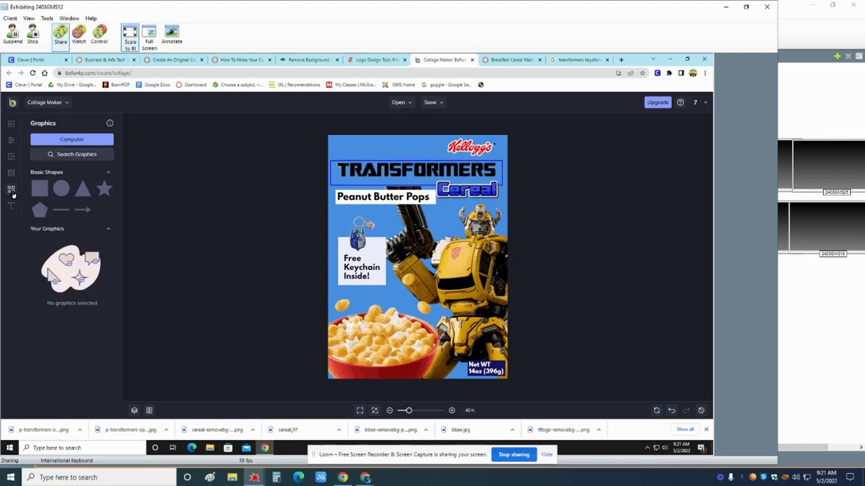
{"action": "left_click", "coordinate": [107, 195]}
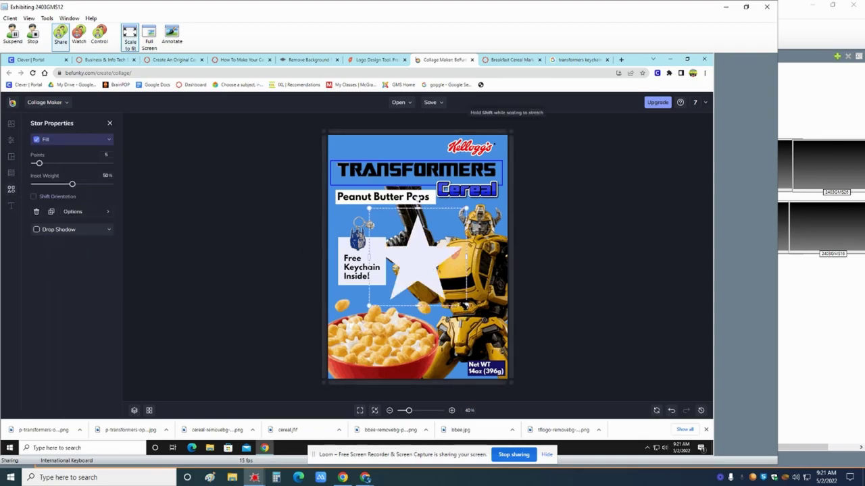
{"action": "left_click_drag", "start_coordinate": [466, 306], "coordinate": [439, 278]}
{"action": "left_click_drag", "start_coordinate": [402, 251], "coordinate": [471, 292]}
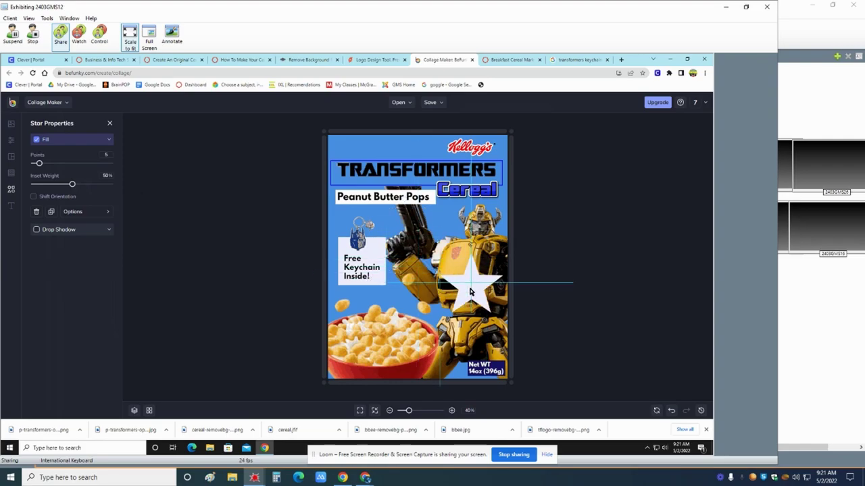
{"action": "left_click", "coordinate": [11, 190]}
Step: Add a Heading text reading 'Sweet & Crunchy' and shrink it
{"action": "left_click", "coordinate": [11, 206]}
{"action": "left_click", "coordinate": [51, 218]}
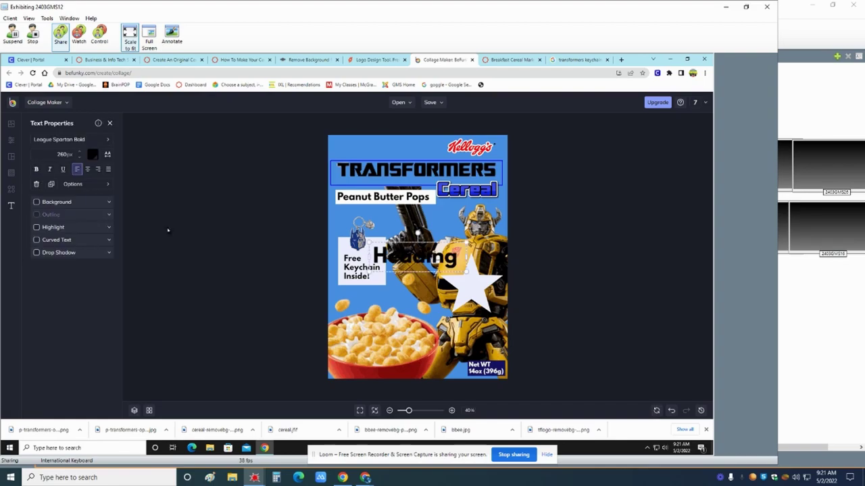
{"action": "double_click", "coordinate": [437, 261]}
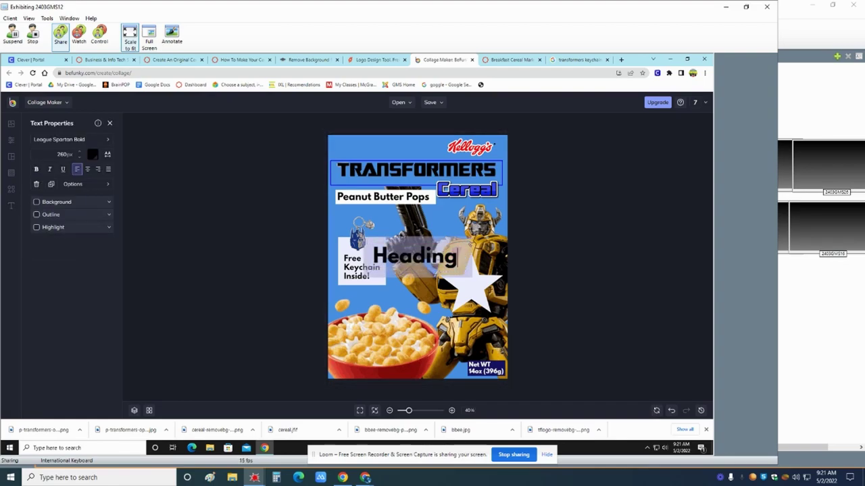
{"action": "type", "text": "See"}
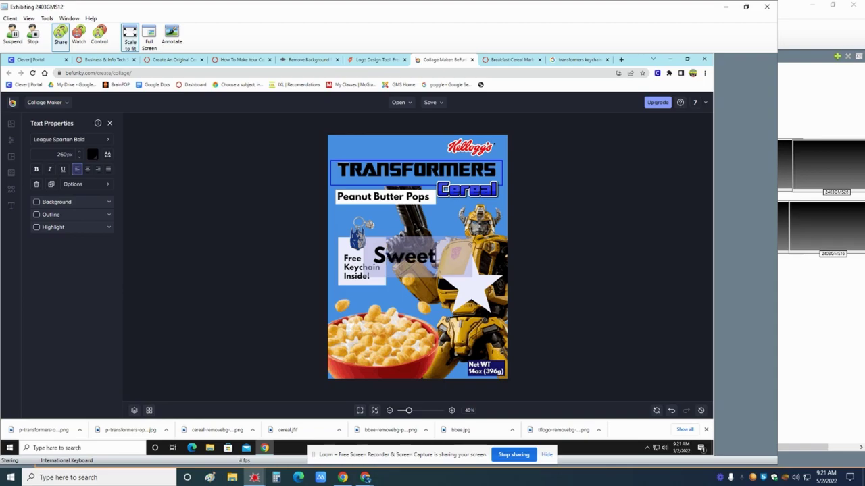
{"action": "type", "text": "et & Cr"}
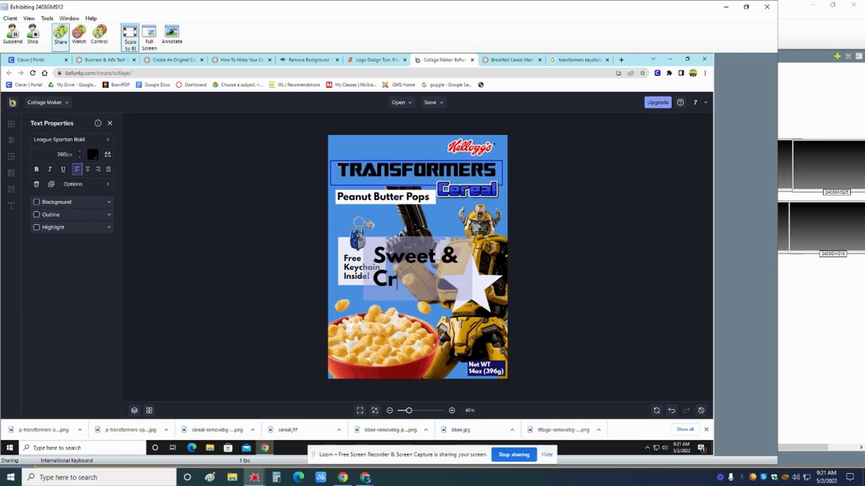
{"action": "type", "text": "unchy"}
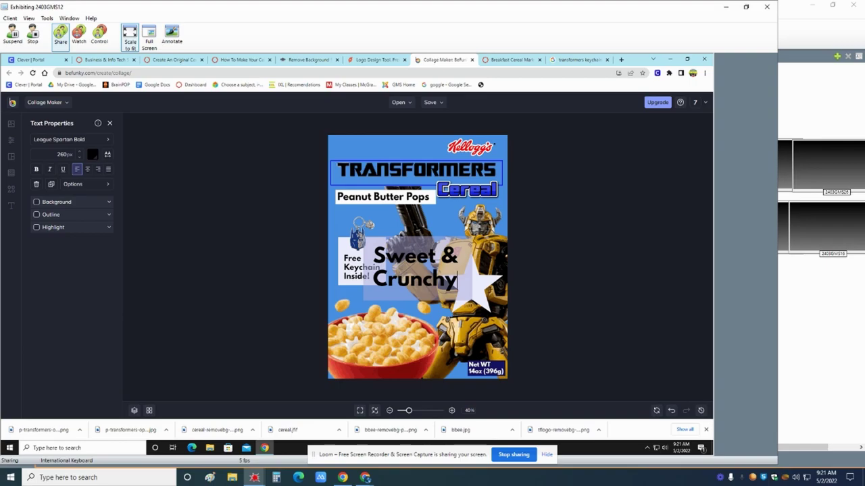
{"action": "left_click", "coordinate": [466, 295]}
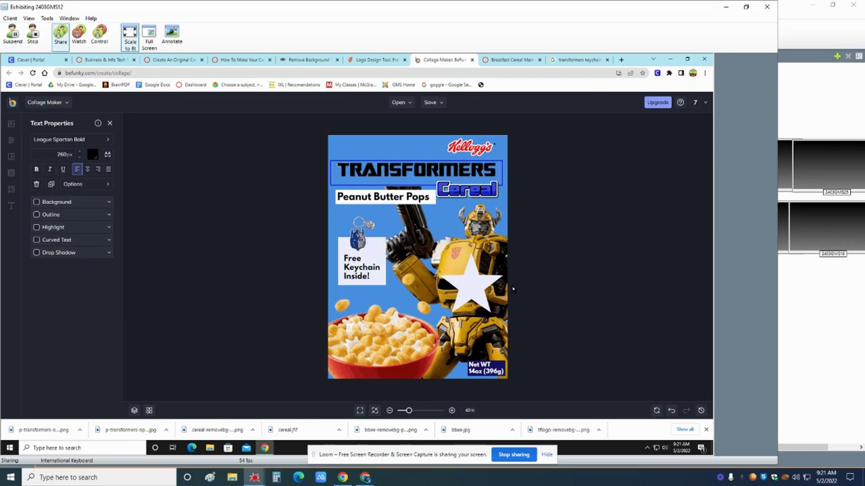
{"action": "left_click_drag", "start_coordinate": [465, 295], "coordinate": [485, 302]}
Step: Give the Sweet & Crunchy text a white background and fit it onto the star
{"action": "left_click", "coordinate": [106, 202]}
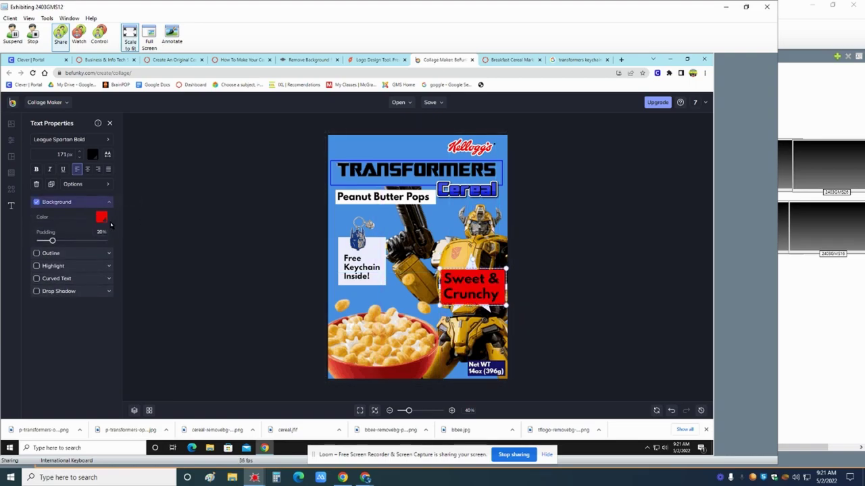
{"action": "left_click", "coordinate": [101, 217]}
{"action": "left_click", "coordinate": [174, 295]}
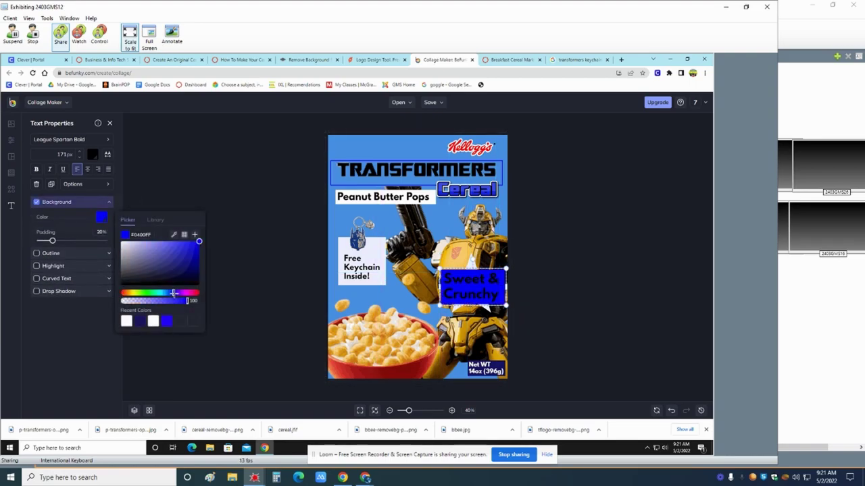
{"action": "left_click_drag", "start_coordinate": [504, 306], "coordinate": [472, 298]}
{"action": "left_click", "coordinate": [101, 217]}
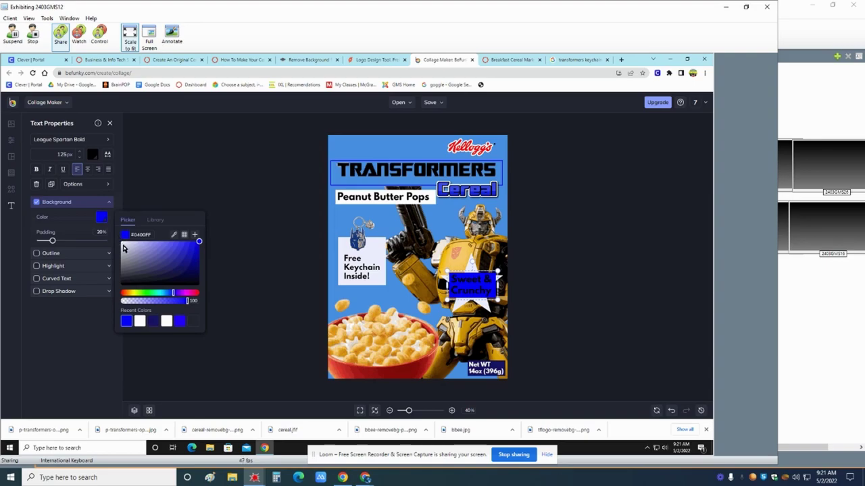
{"action": "left_click", "coordinate": [124, 248]}
{"action": "left_click", "coordinate": [218, 286]}
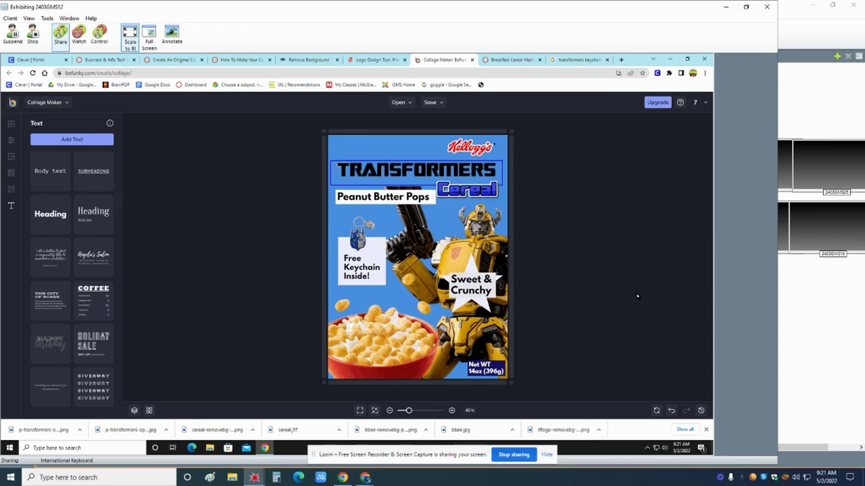
Step: Save the cover as the 'Cereal Box Template' project in BeFunky storage, then show the Open options
{"action": "left_click", "coordinate": [428, 105]}
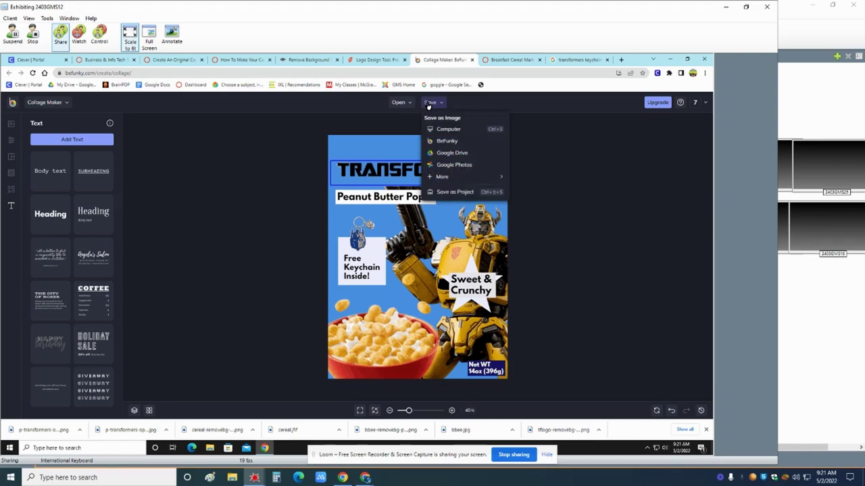
{"action": "left_click", "coordinate": [460, 193]}
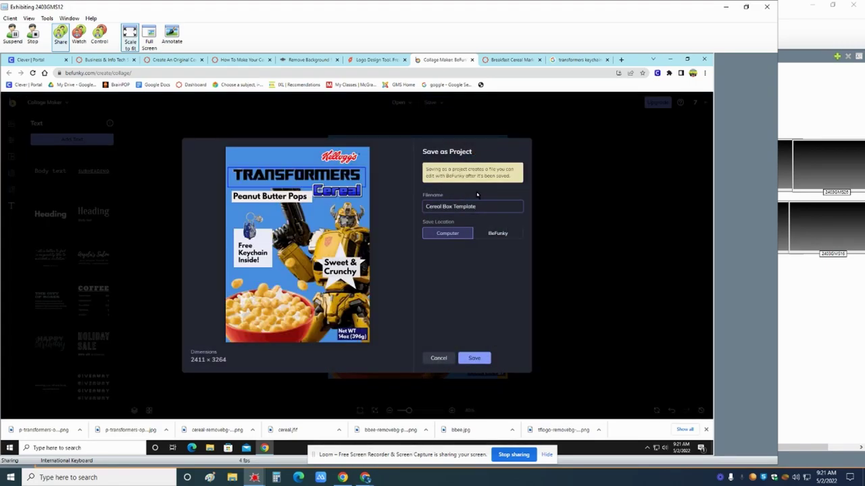
{"action": "left_click", "coordinate": [508, 238]}
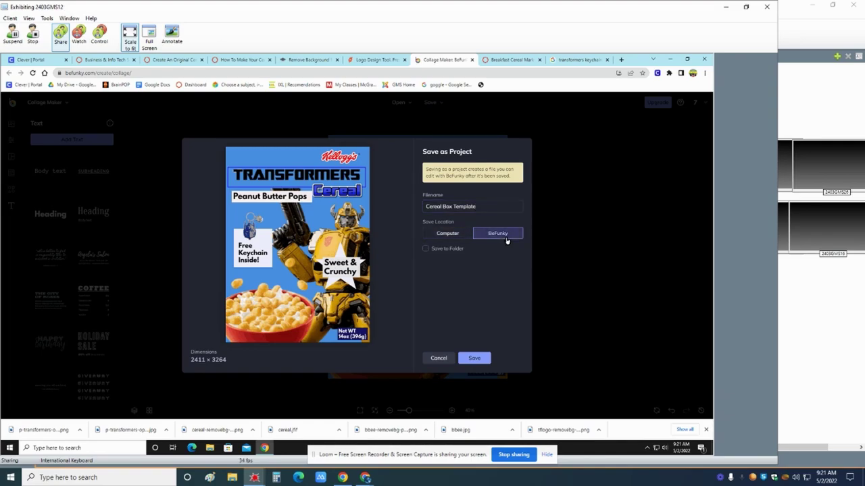
{"action": "left_click", "coordinate": [474, 358]}
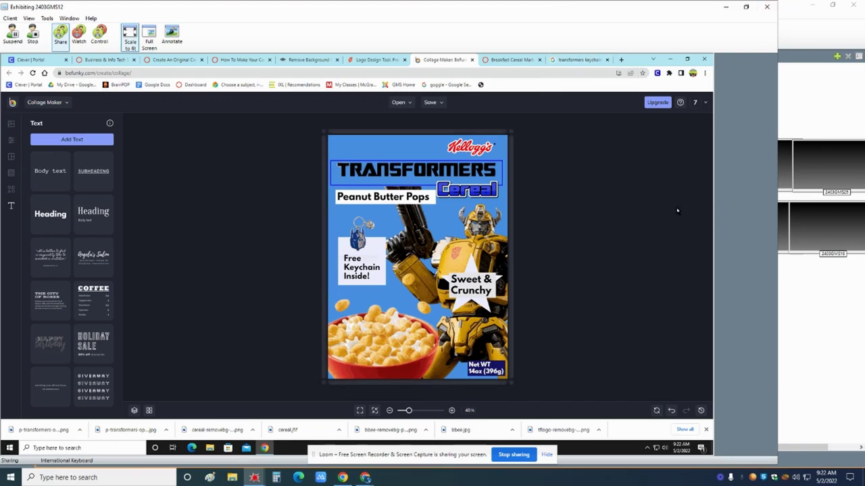
{"action": "left_click", "coordinate": [398, 105]}
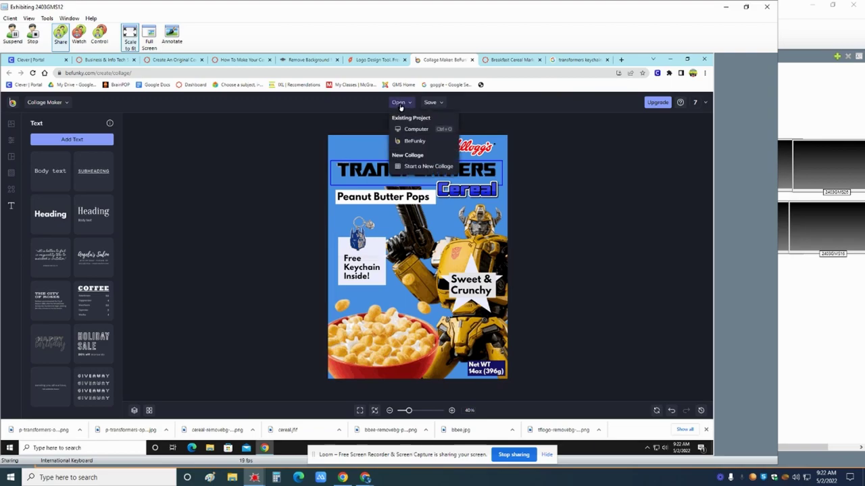